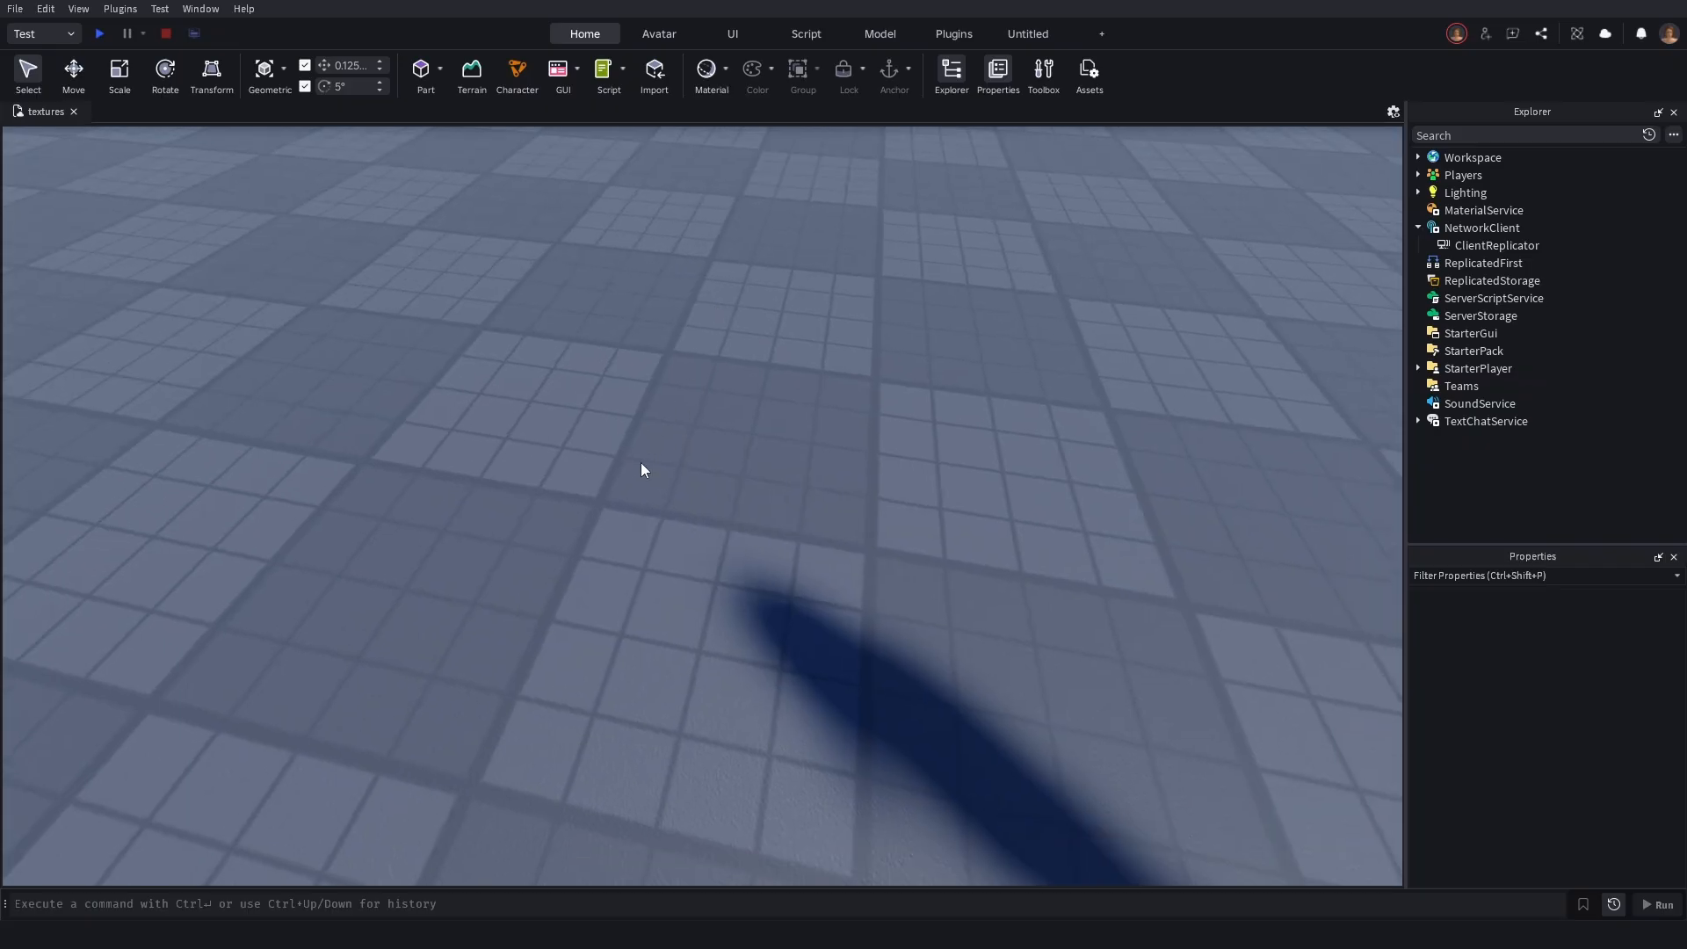
{"action": "mouse_move", "coordinate": [594, 494]}
{"action": "right_mouse_down"}
{"action": "mouse_move", "coordinate": [649, 514]}
{"action": "mouse_move", "coordinate": [598, 516]}
{"action": "mouse_move", "coordinate": [592, 498]}
{"action": "right_mouse_up"}
{"action": "key", "text": "w"}
{"action": "key", "text": "s"}
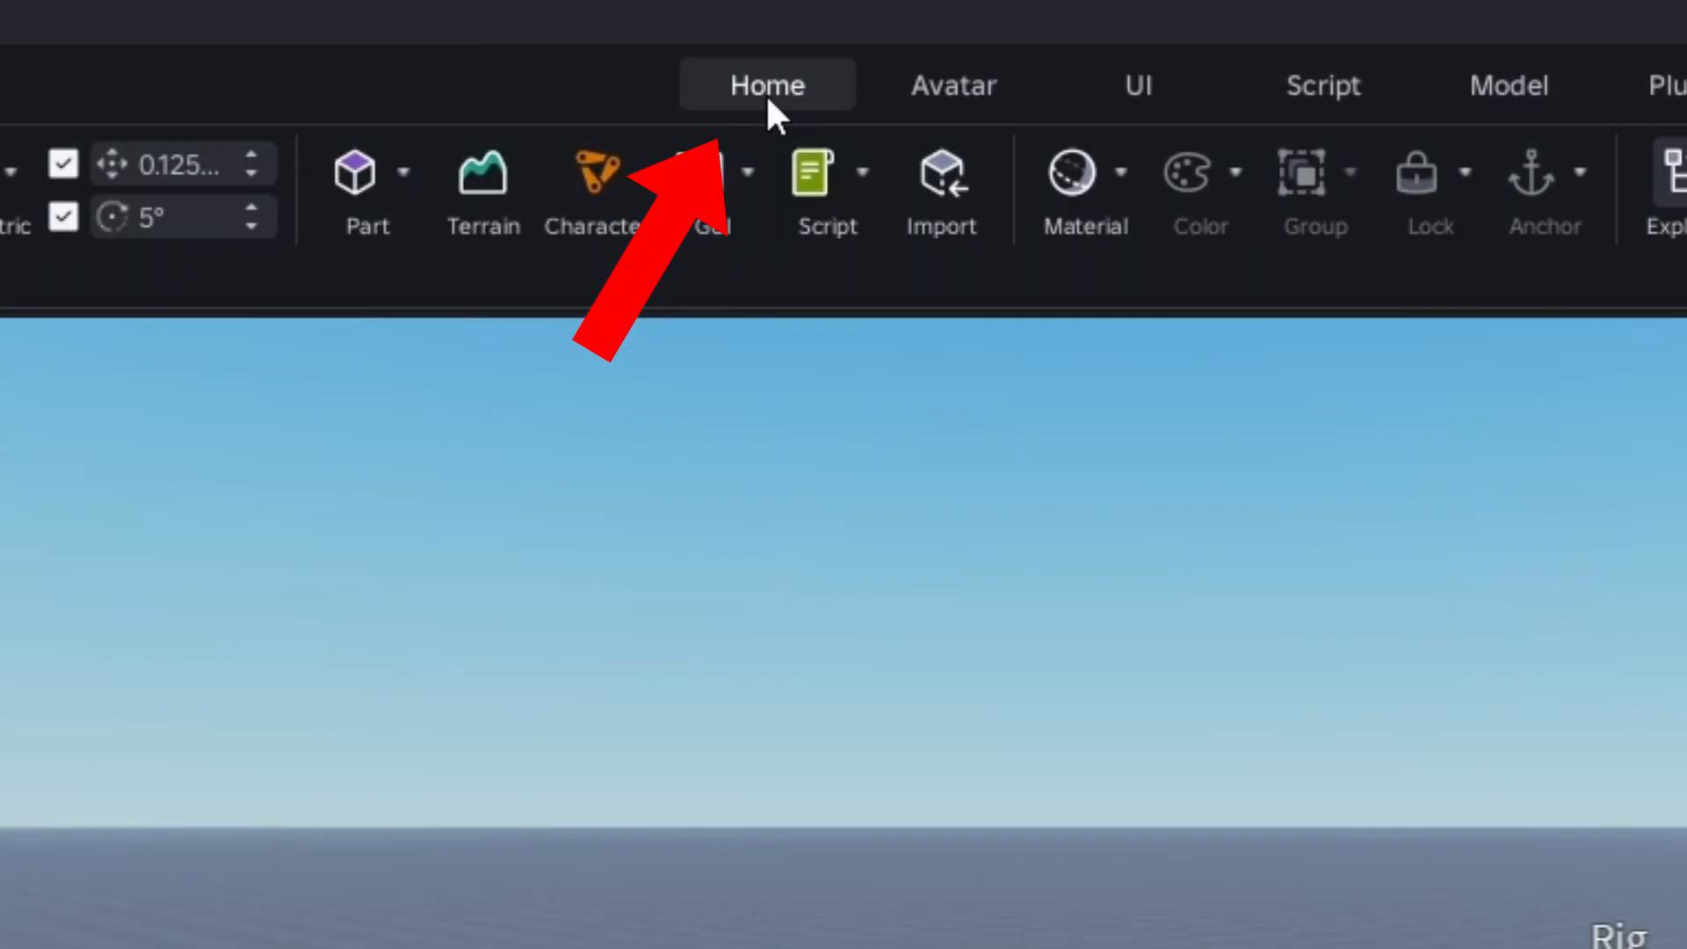
Open the Material Manager, enlarge its area below the viewport and browse the available materials
{"action": "left_click", "coordinate": [1095, 176]}
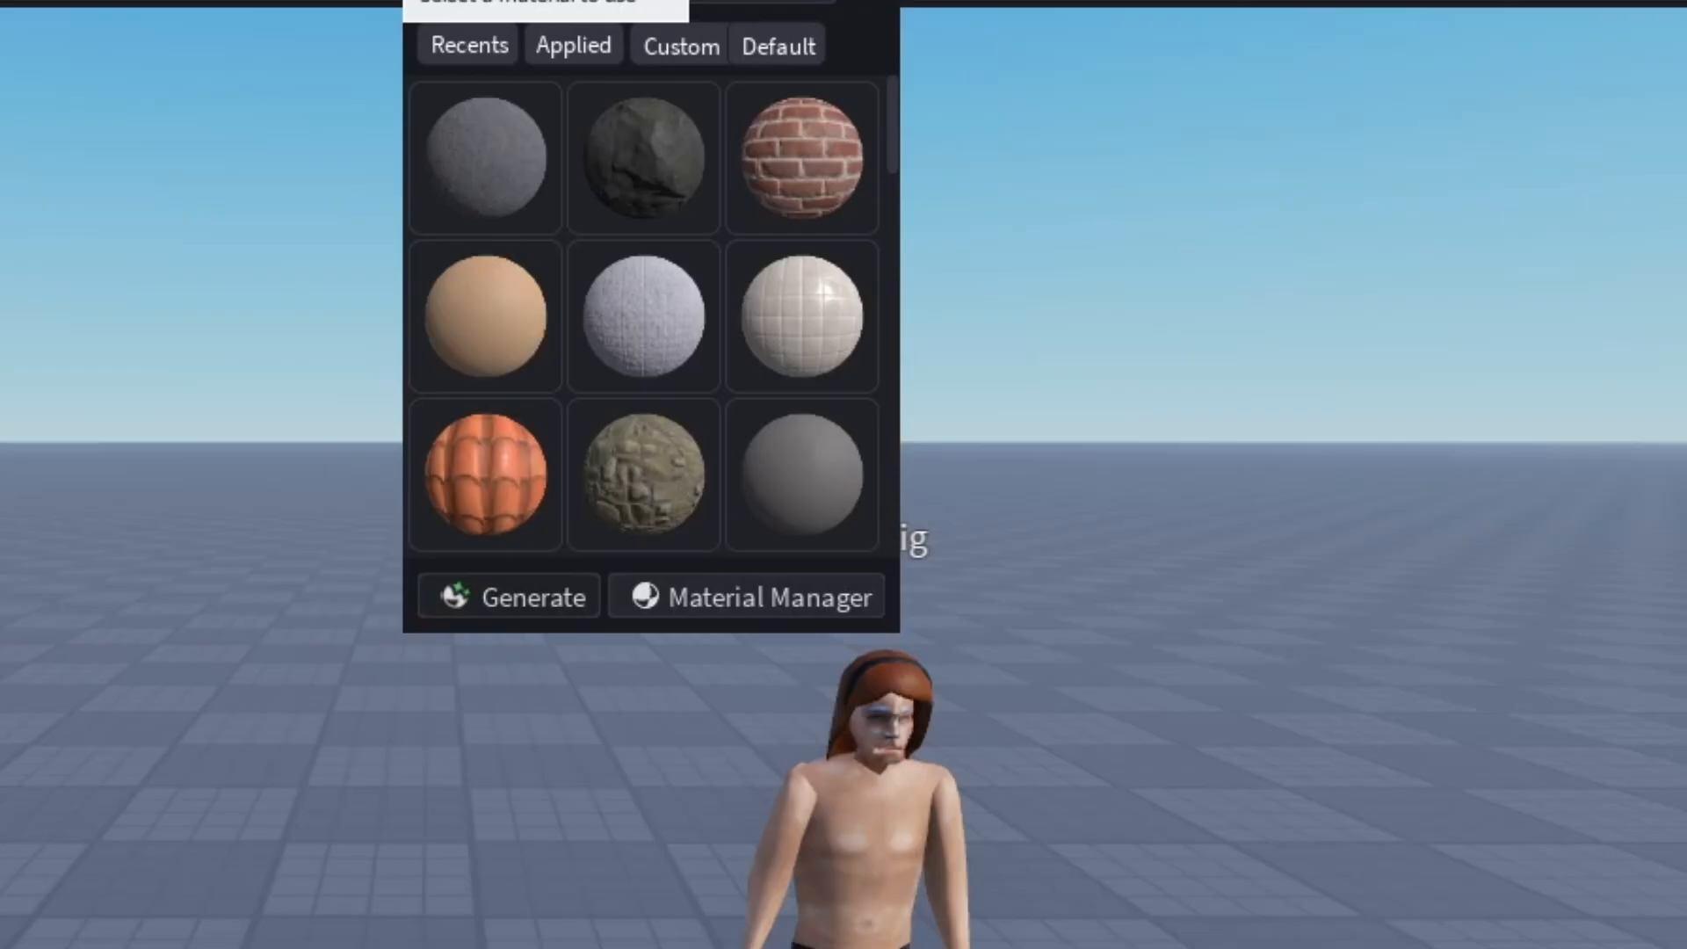
{"action": "left_click", "coordinate": [824, 603]}
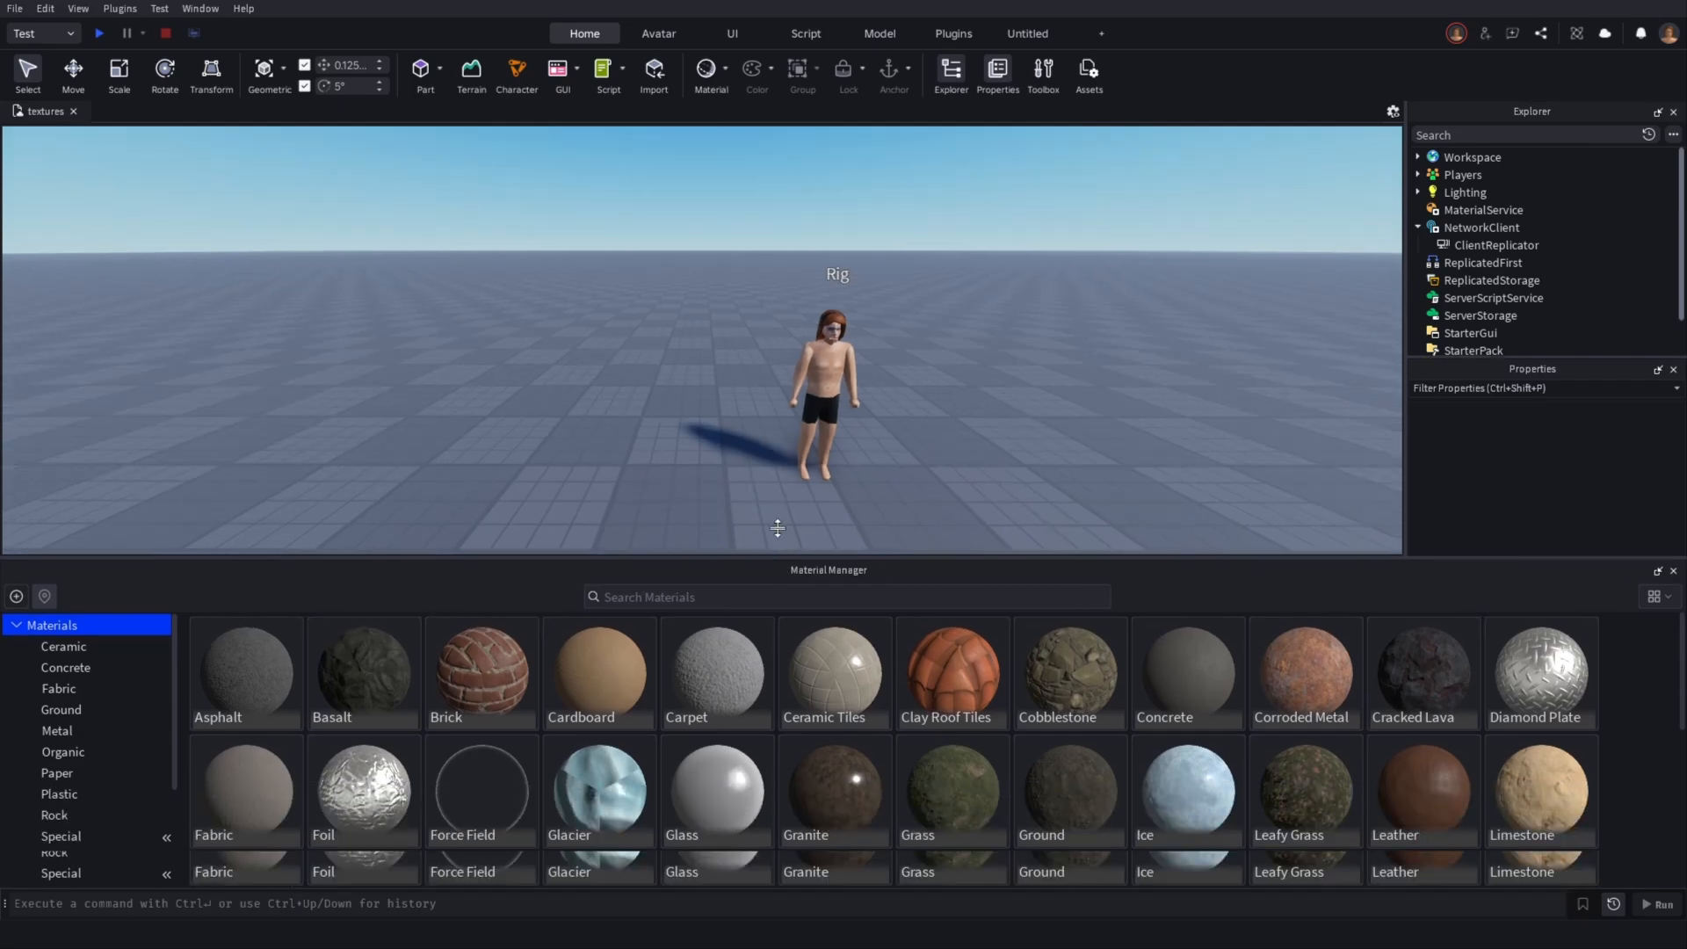
{"action": "left_click_drag", "start_coordinate": [777, 527], "coordinate": [780, 409]}
{"action": "scroll", "coordinate": [878, 694], "scroll_direction": "down", "scroll_amount": 2}
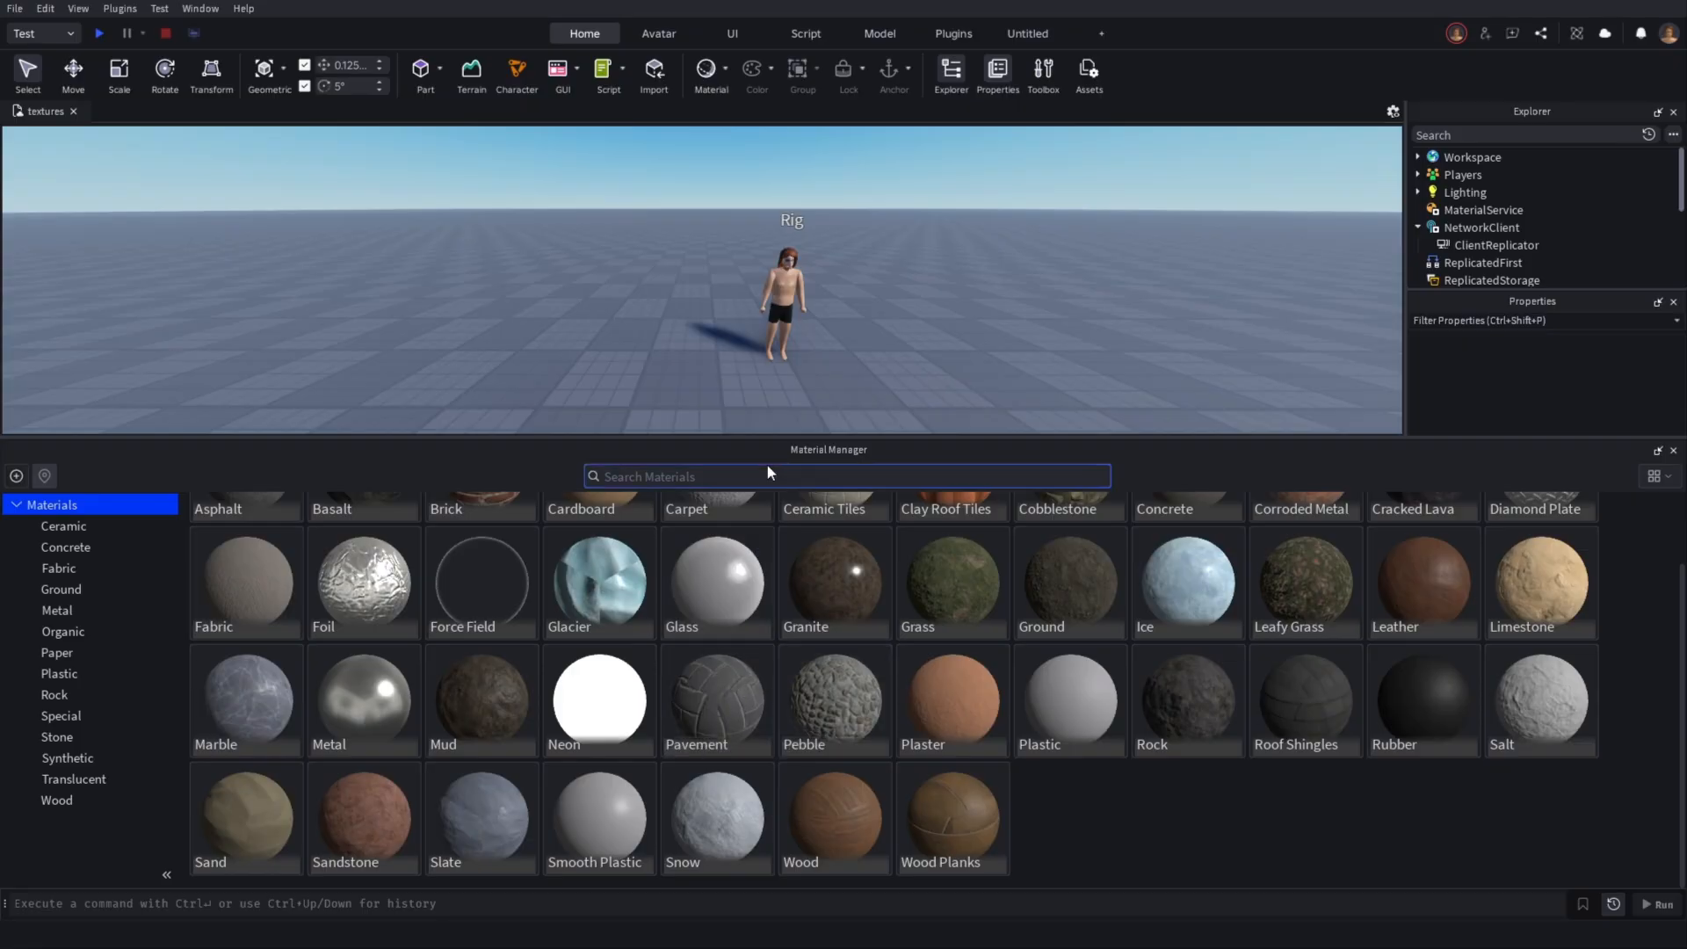
{"action": "scroll", "coordinate": [810, 560], "scroll_direction": "up", "scroll_amount": 1}
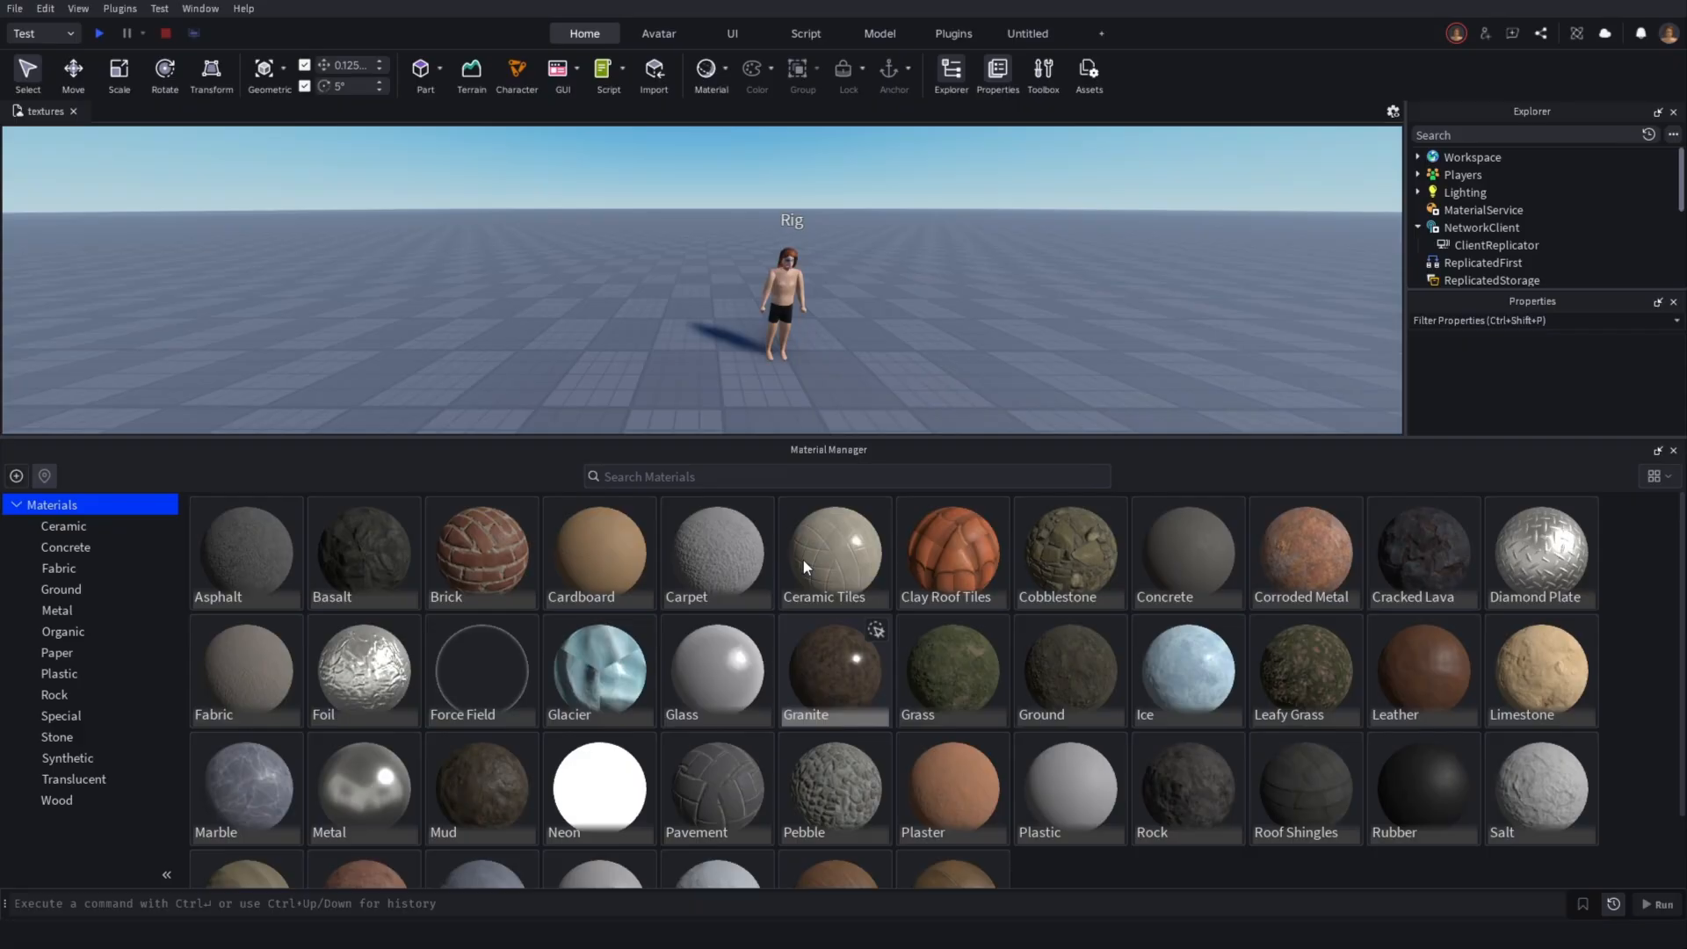
{"action": "scroll", "coordinate": [662, 314], "scroll_direction": "up", "scroll_amount": 5}
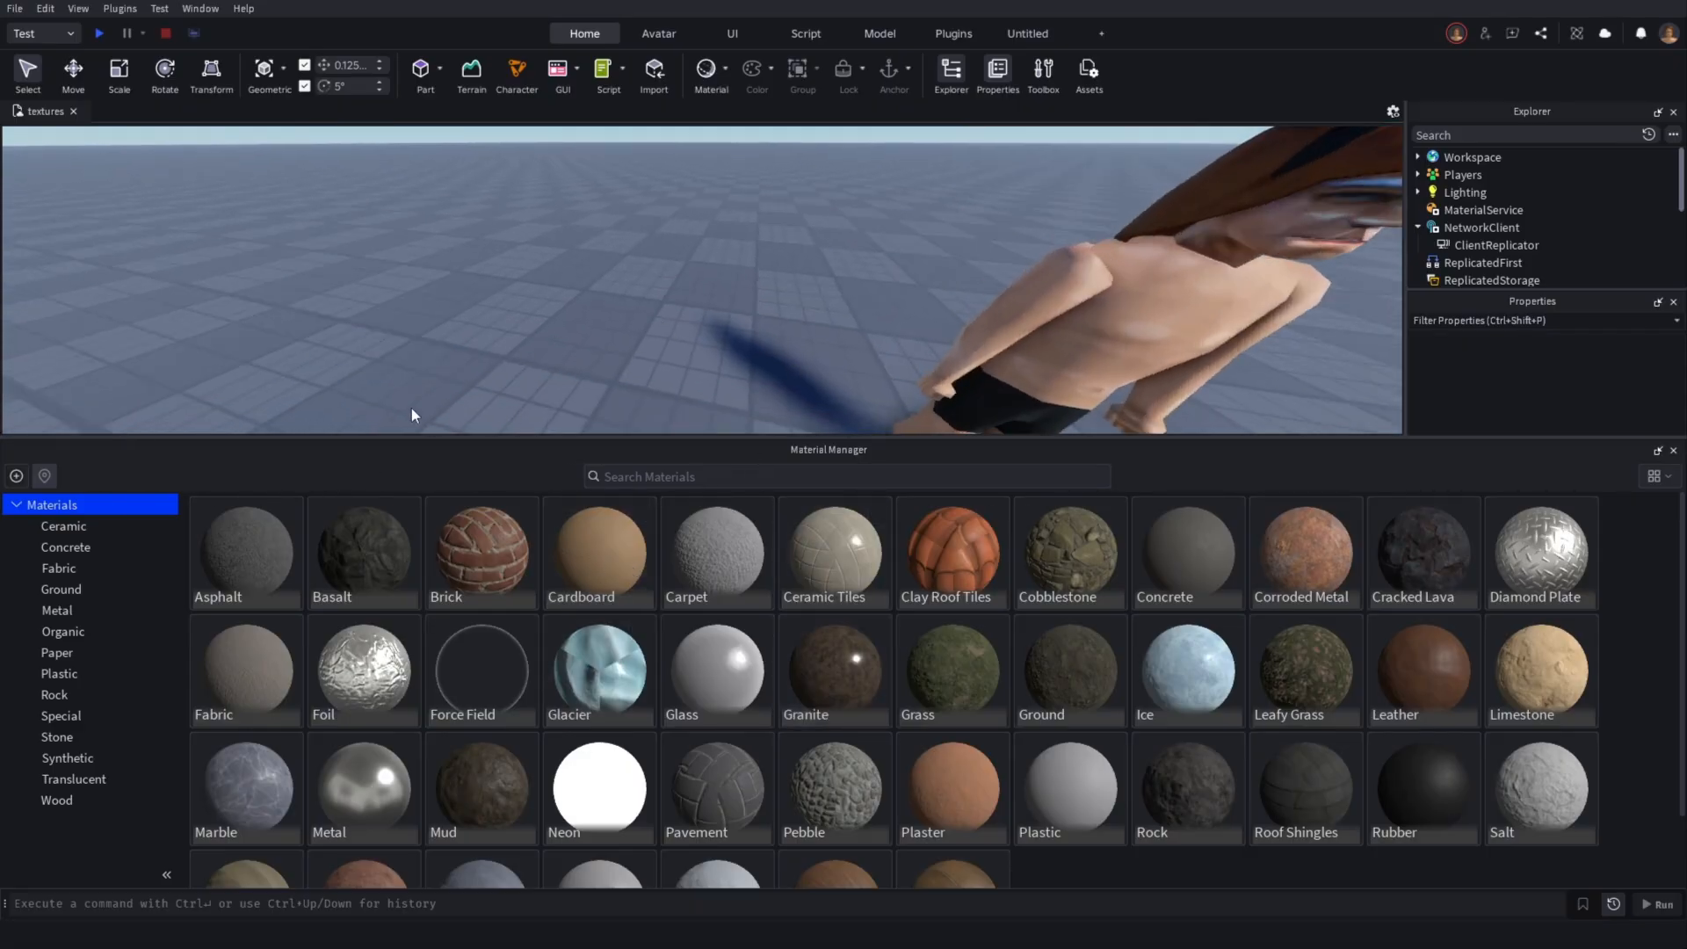
{"action": "scroll", "coordinate": [546, 322], "scroll_direction": "down", "scroll_amount": 5}
{"action": "scroll", "coordinate": [741, 362], "scroll_direction": "down", "scroll_amount": 3}
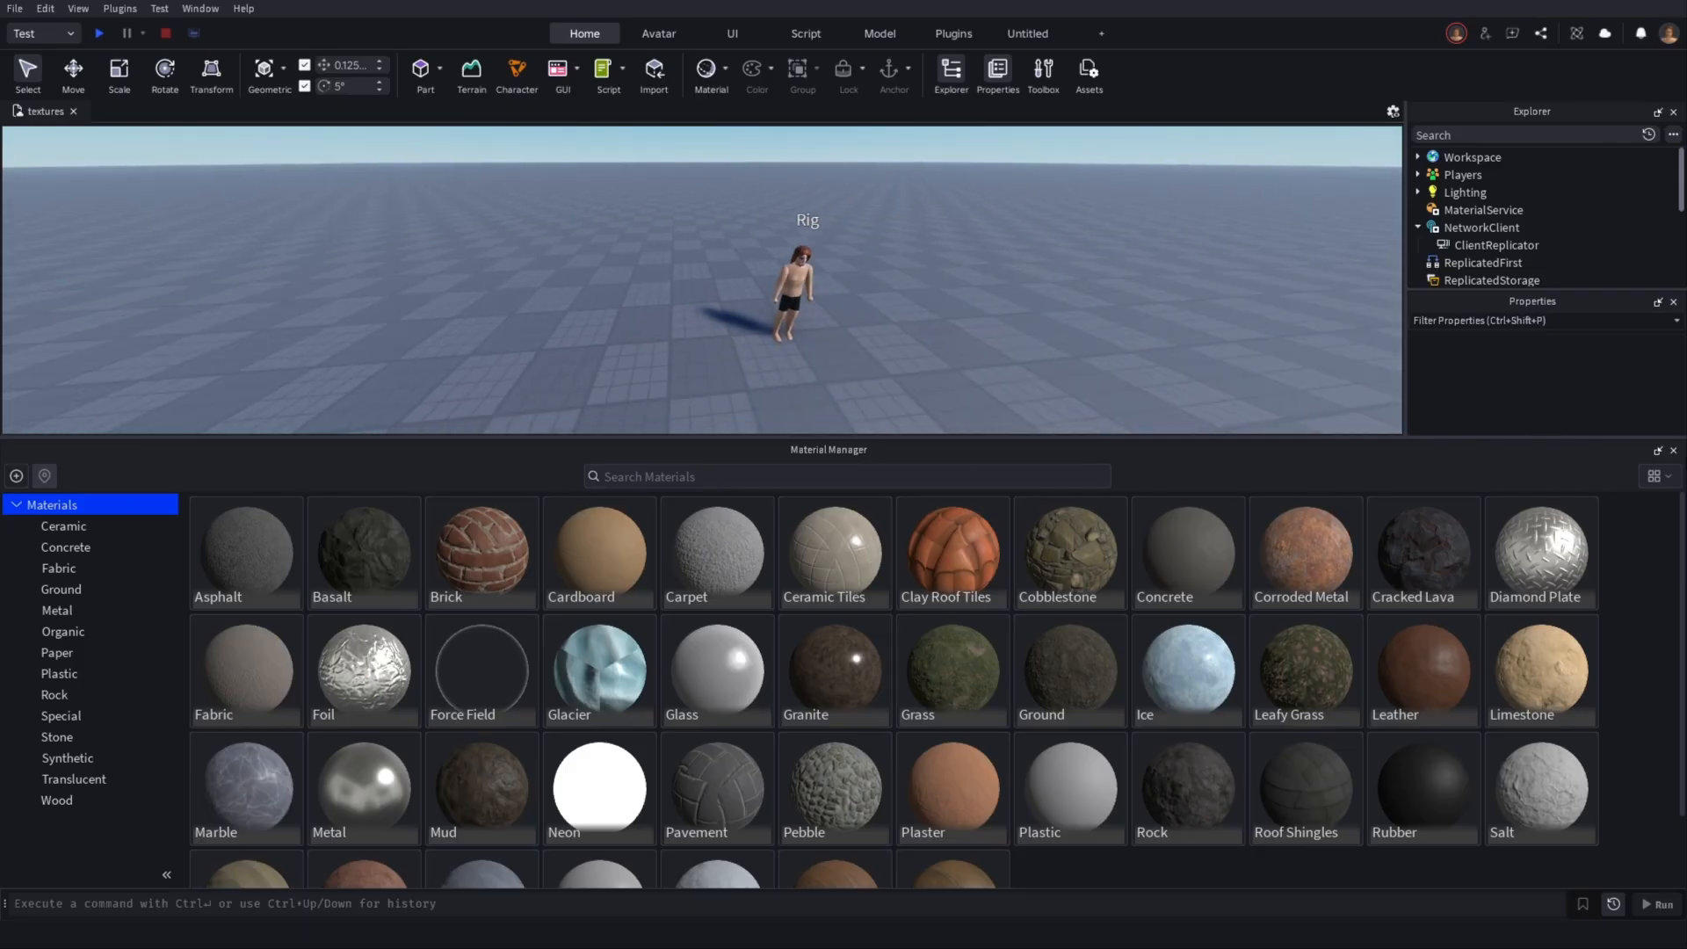
Create a new material variant under Plastic and name it "Brick 1"
{"action": "left_click", "coordinate": [15, 478]}
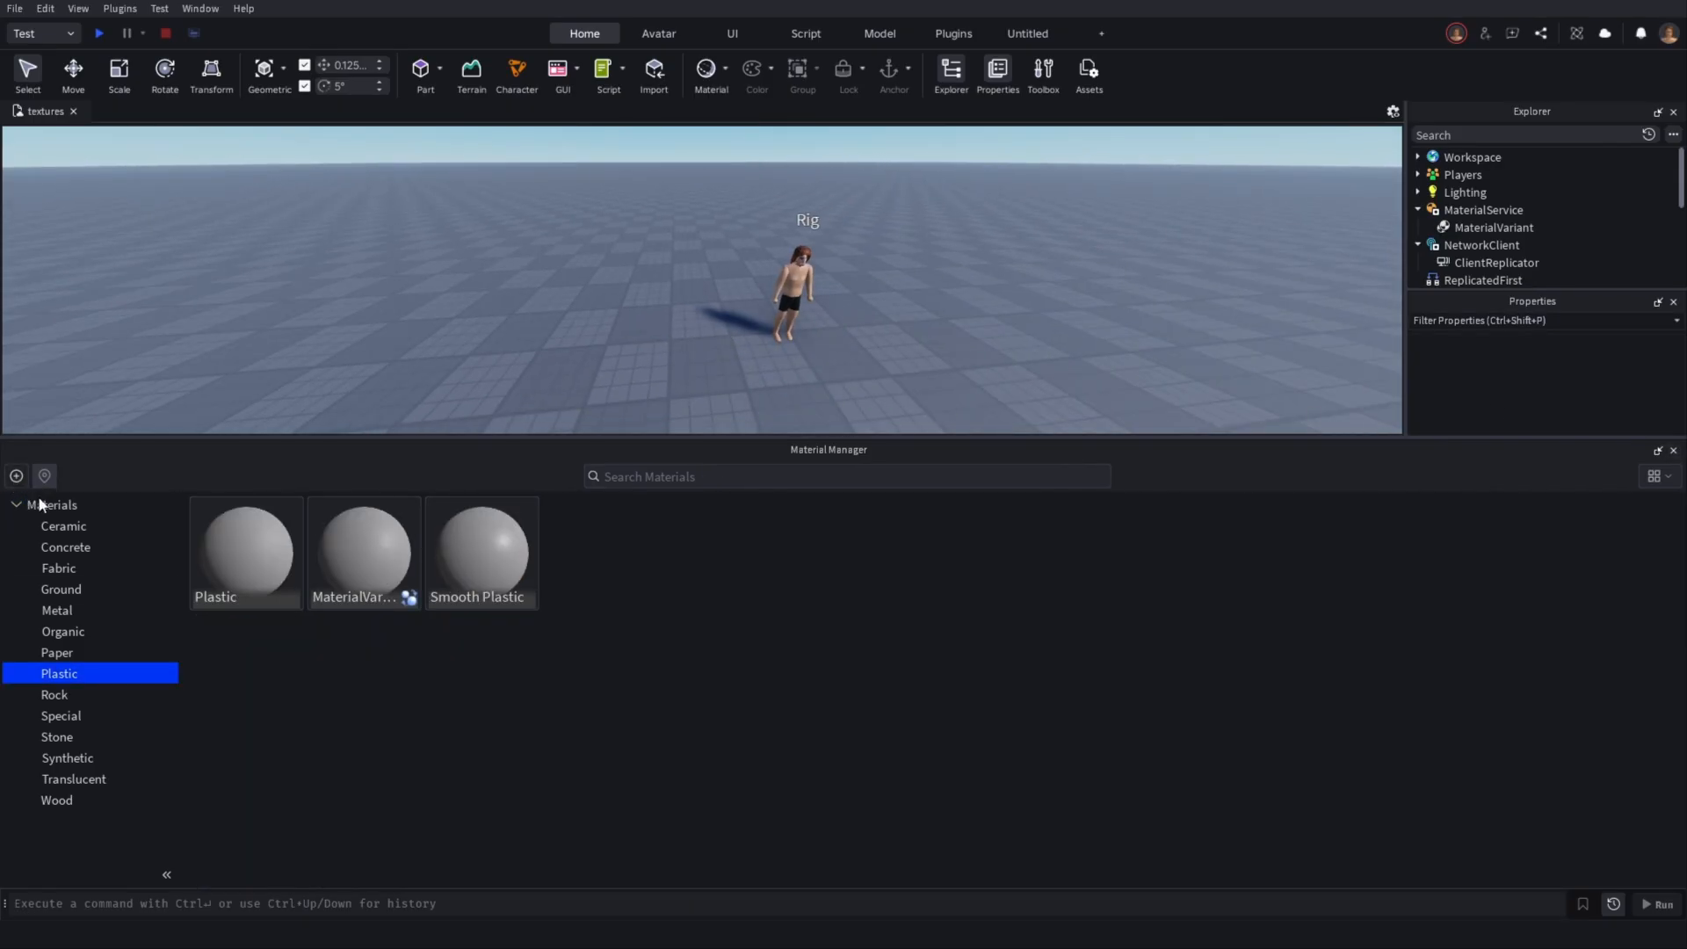
{"action": "left_click", "coordinate": [357, 575]}
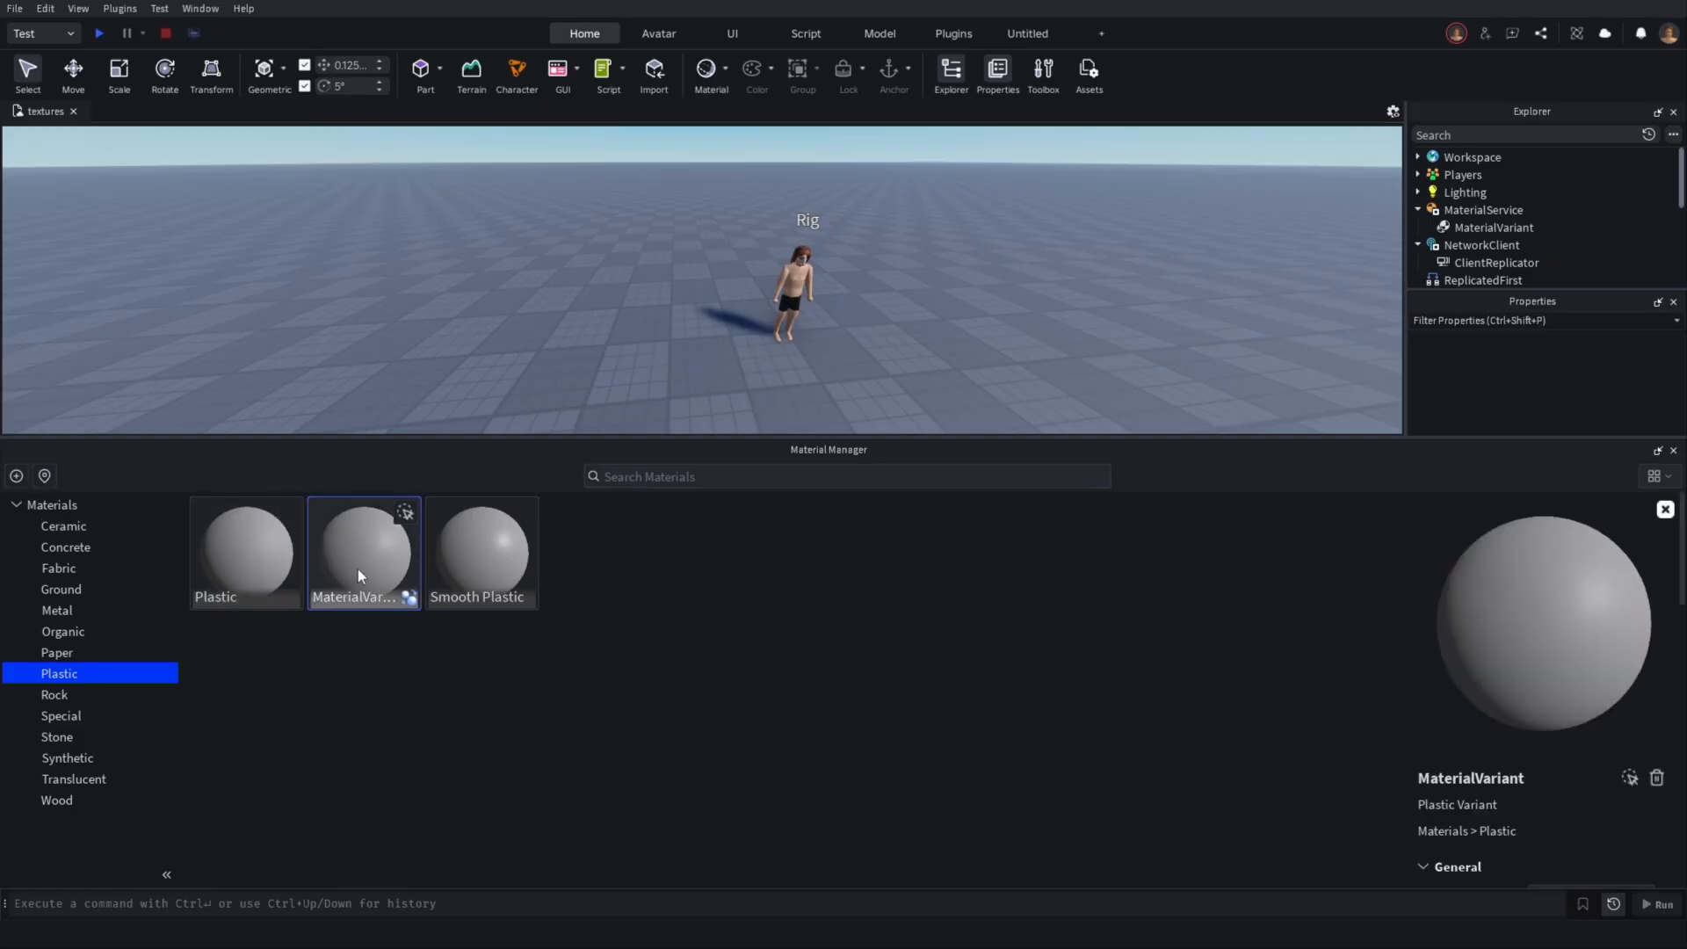
{"action": "scroll", "coordinate": [1494, 694], "scroll_direction": "down", "scroll_amount": 2}
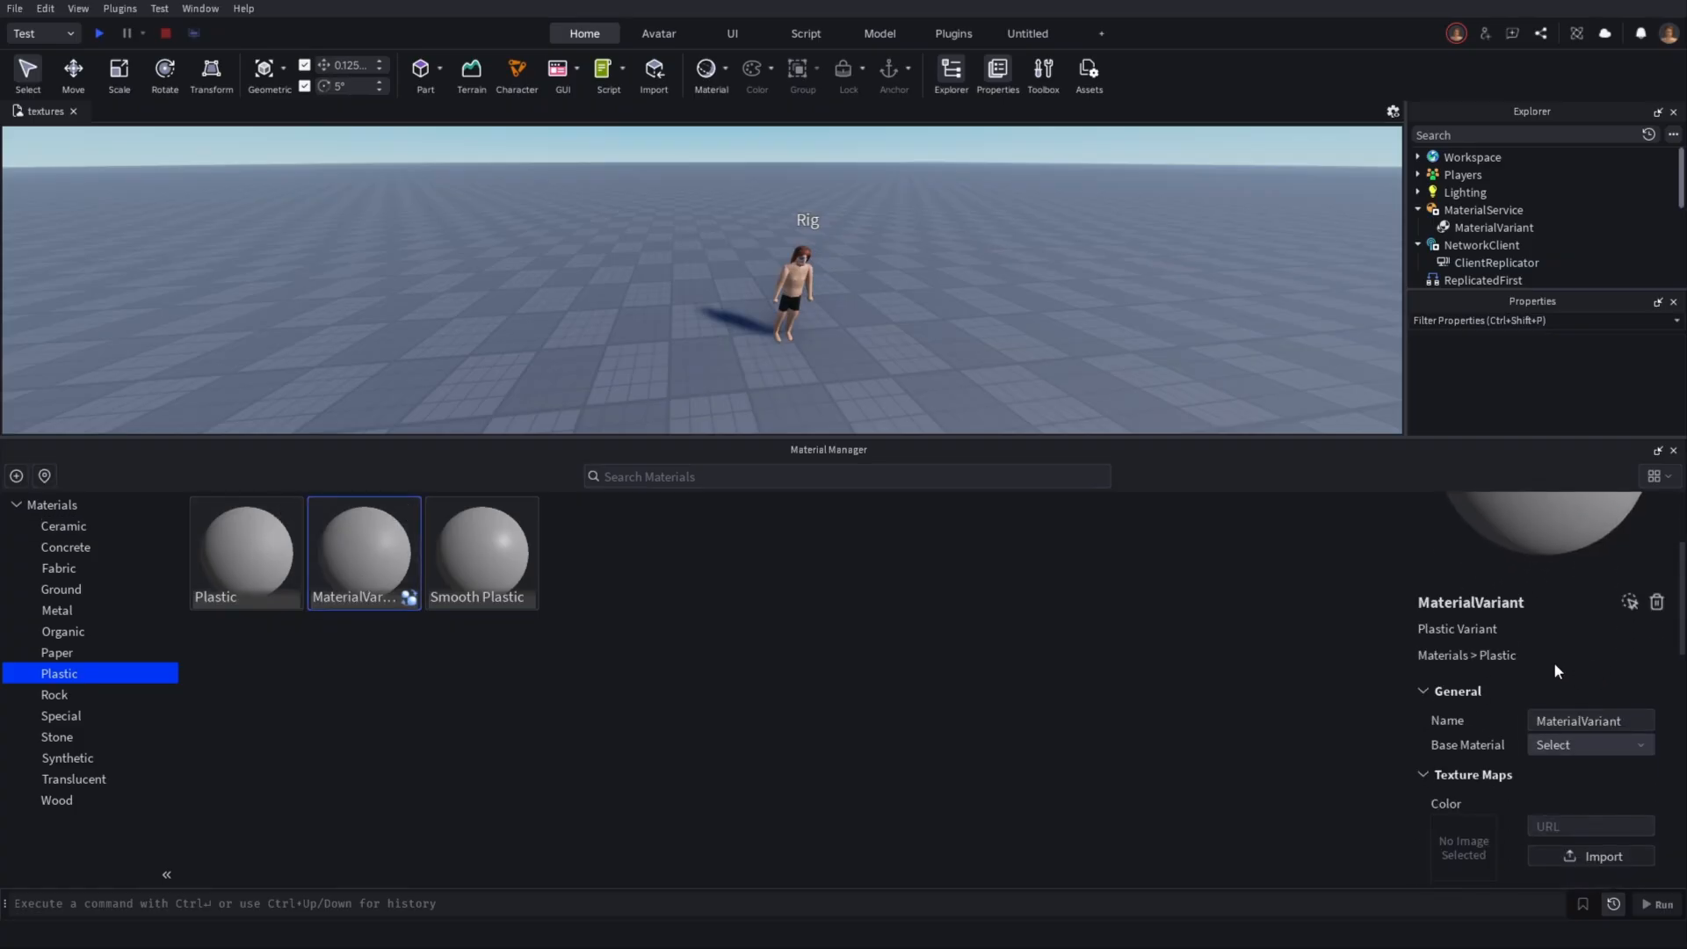
{"action": "double_click", "coordinate": [1586, 722]}
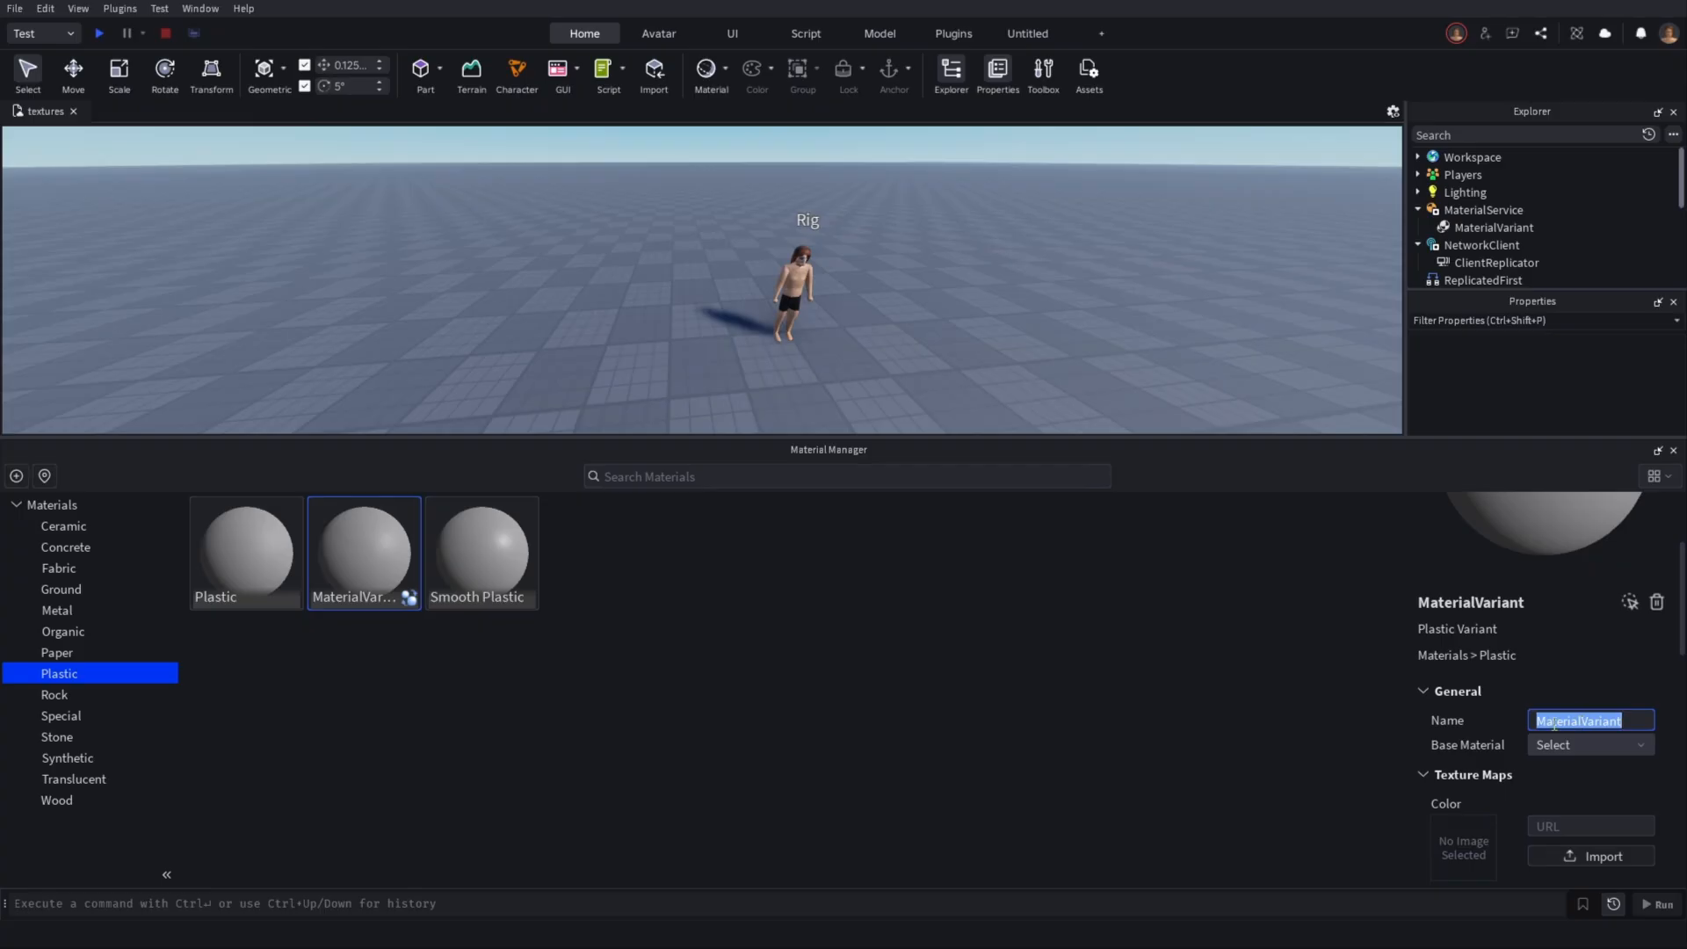
{"action": "type", "text": "V"}
{"action": "key", "text": "BackSpace"}
{"action": "type", "text": "Brick 1"}
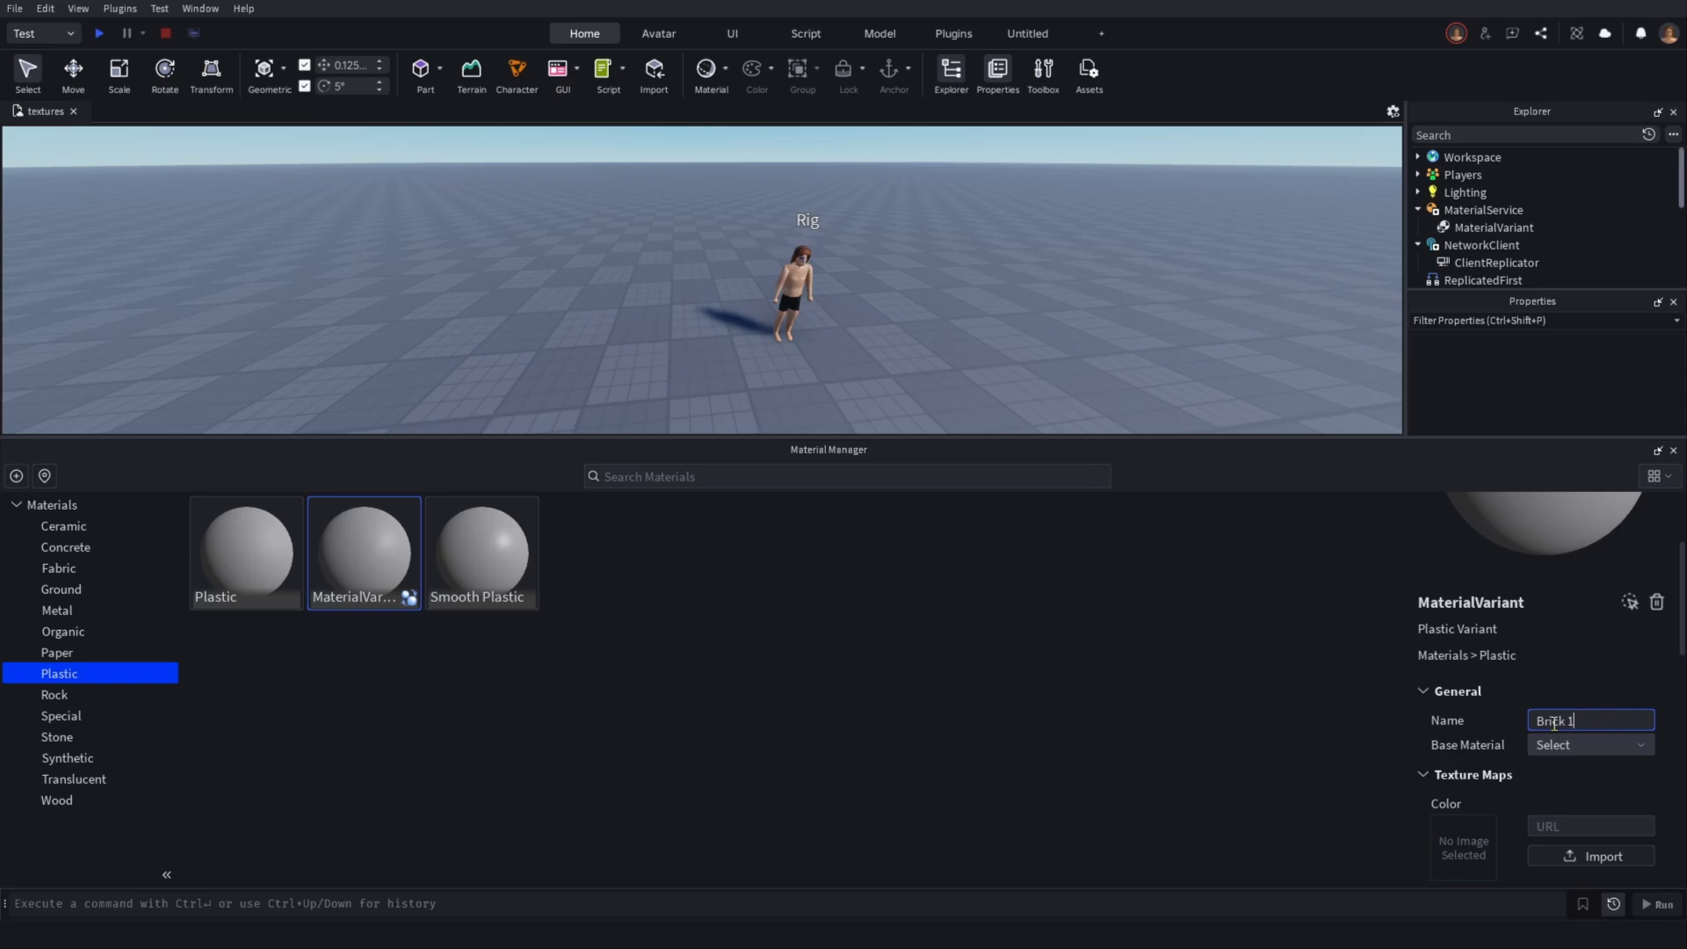
{"action": "key", "text": "Return"}
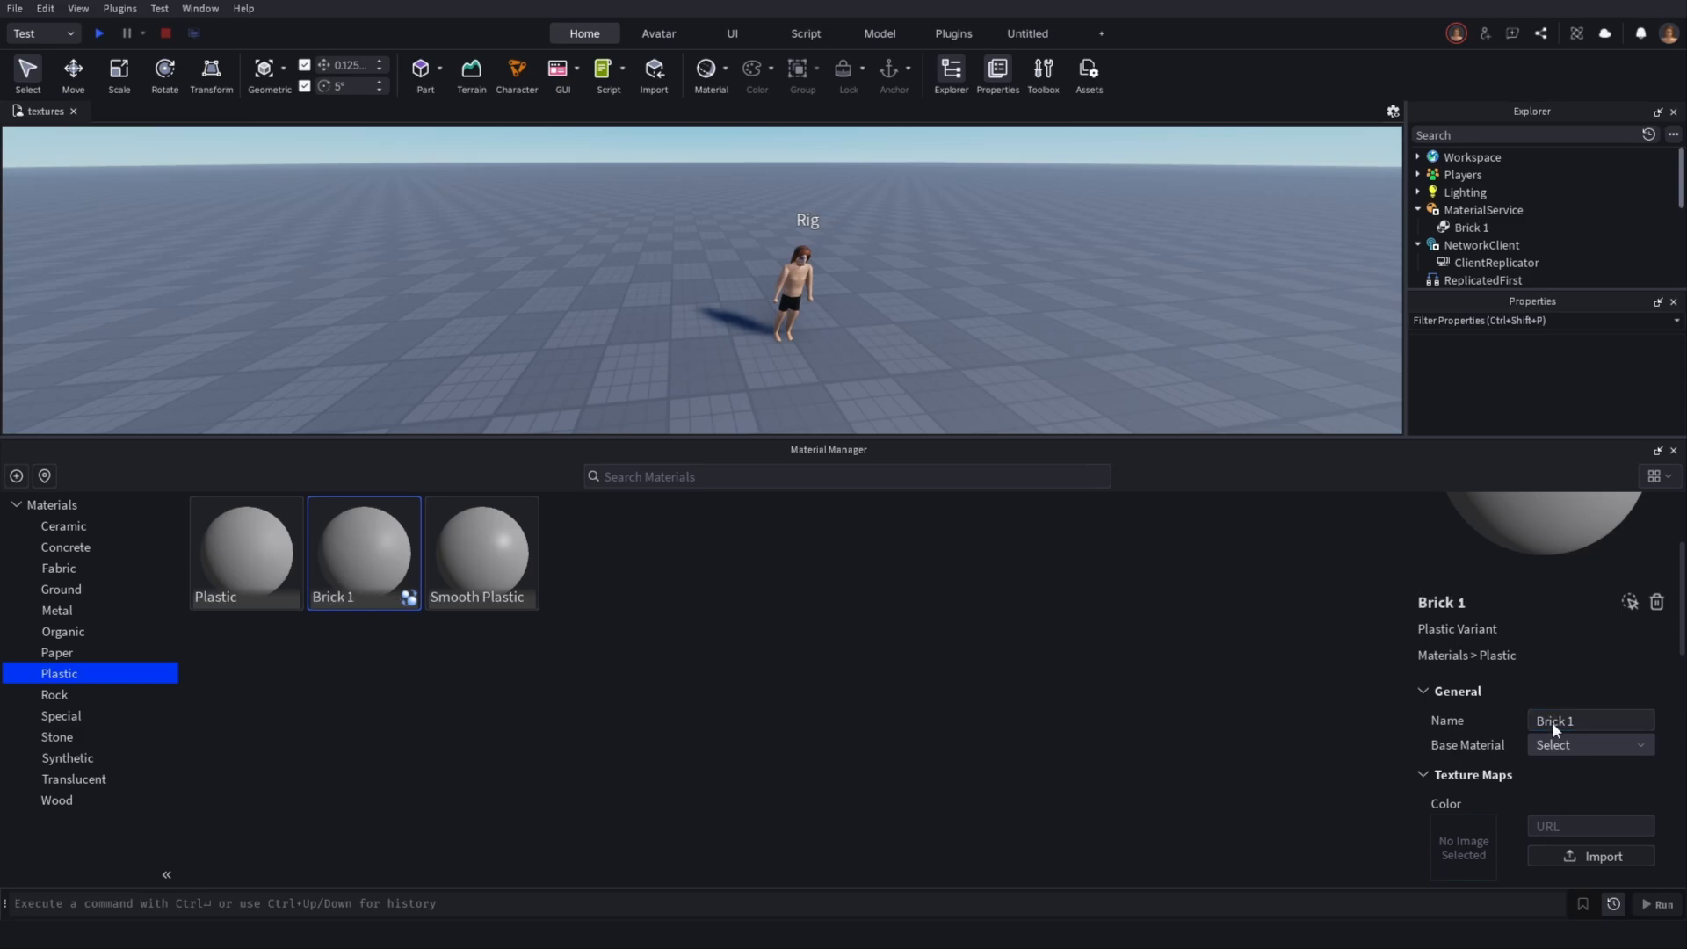
Examine the Brick 1 texture map slots: Color, Metalness, Normal, Roughness and Emissive
{"action": "scroll", "coordinate": [1513, 652], "scroll_direction": "down", "scroll_amount": 3}
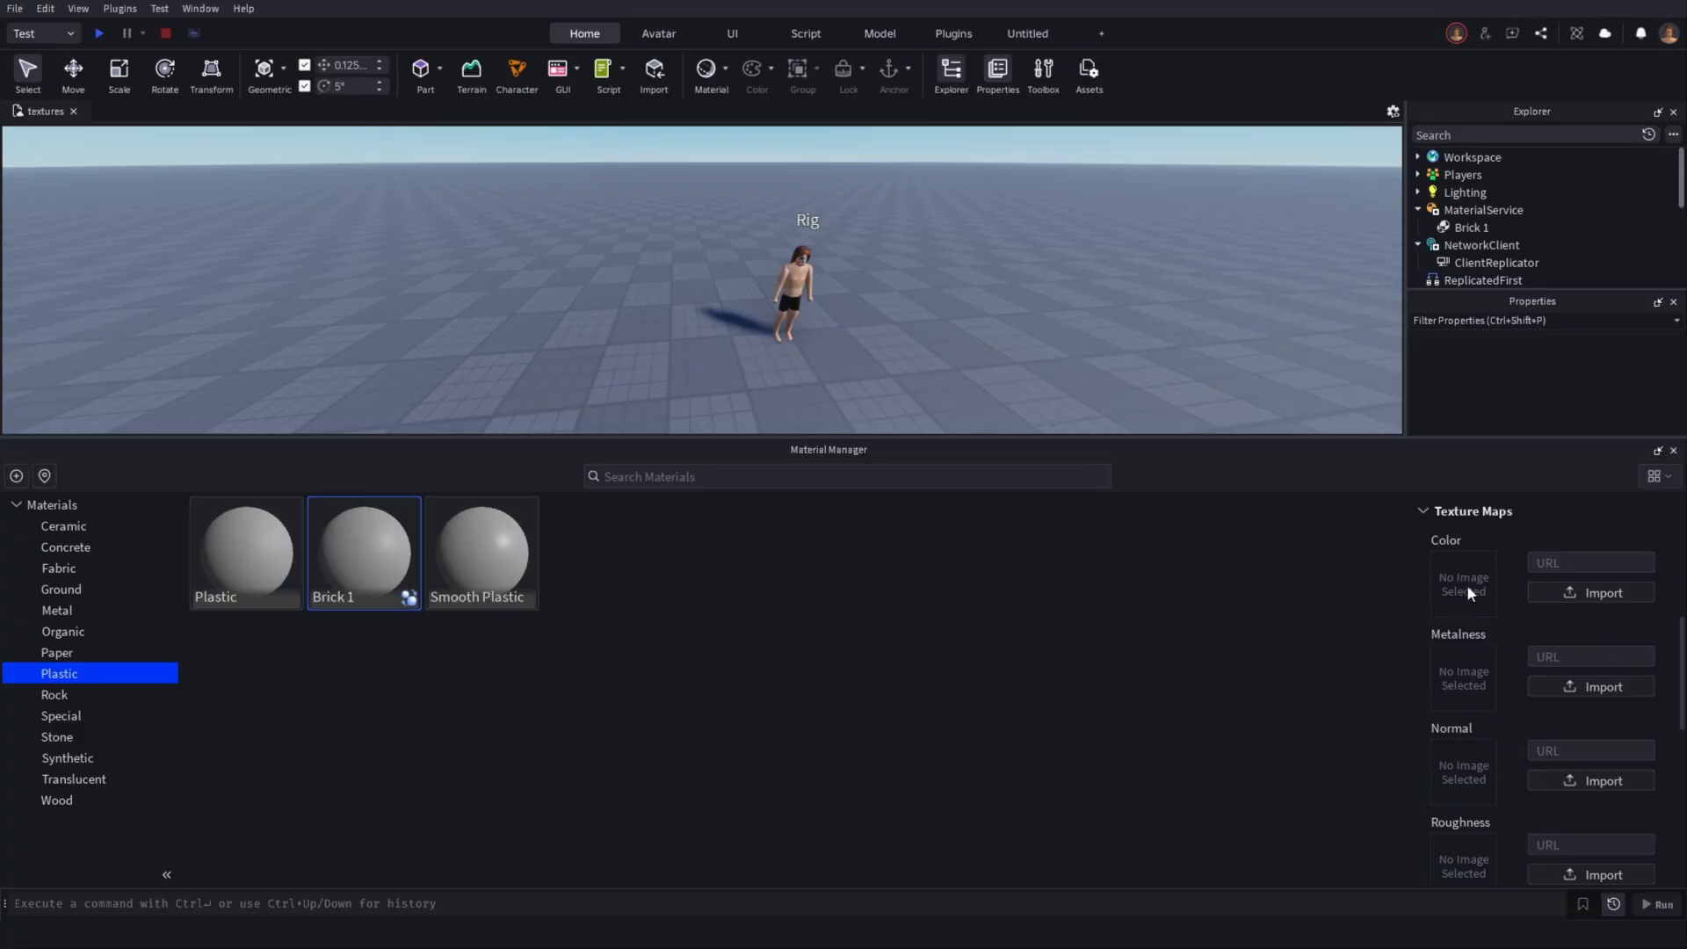
{"action": "scroll", "coordinate": [1465, 606], "scroll_direction": "down", "scroll_amount": 2}
{"action": "scroll", "coordinate": [1489, 629], "scroll_direction": "up", "scroll_amount": 1}
{"action": "scroll", "coordinate": [1488, 628], "scroll_direction": "down", "scroll_amount": 2}
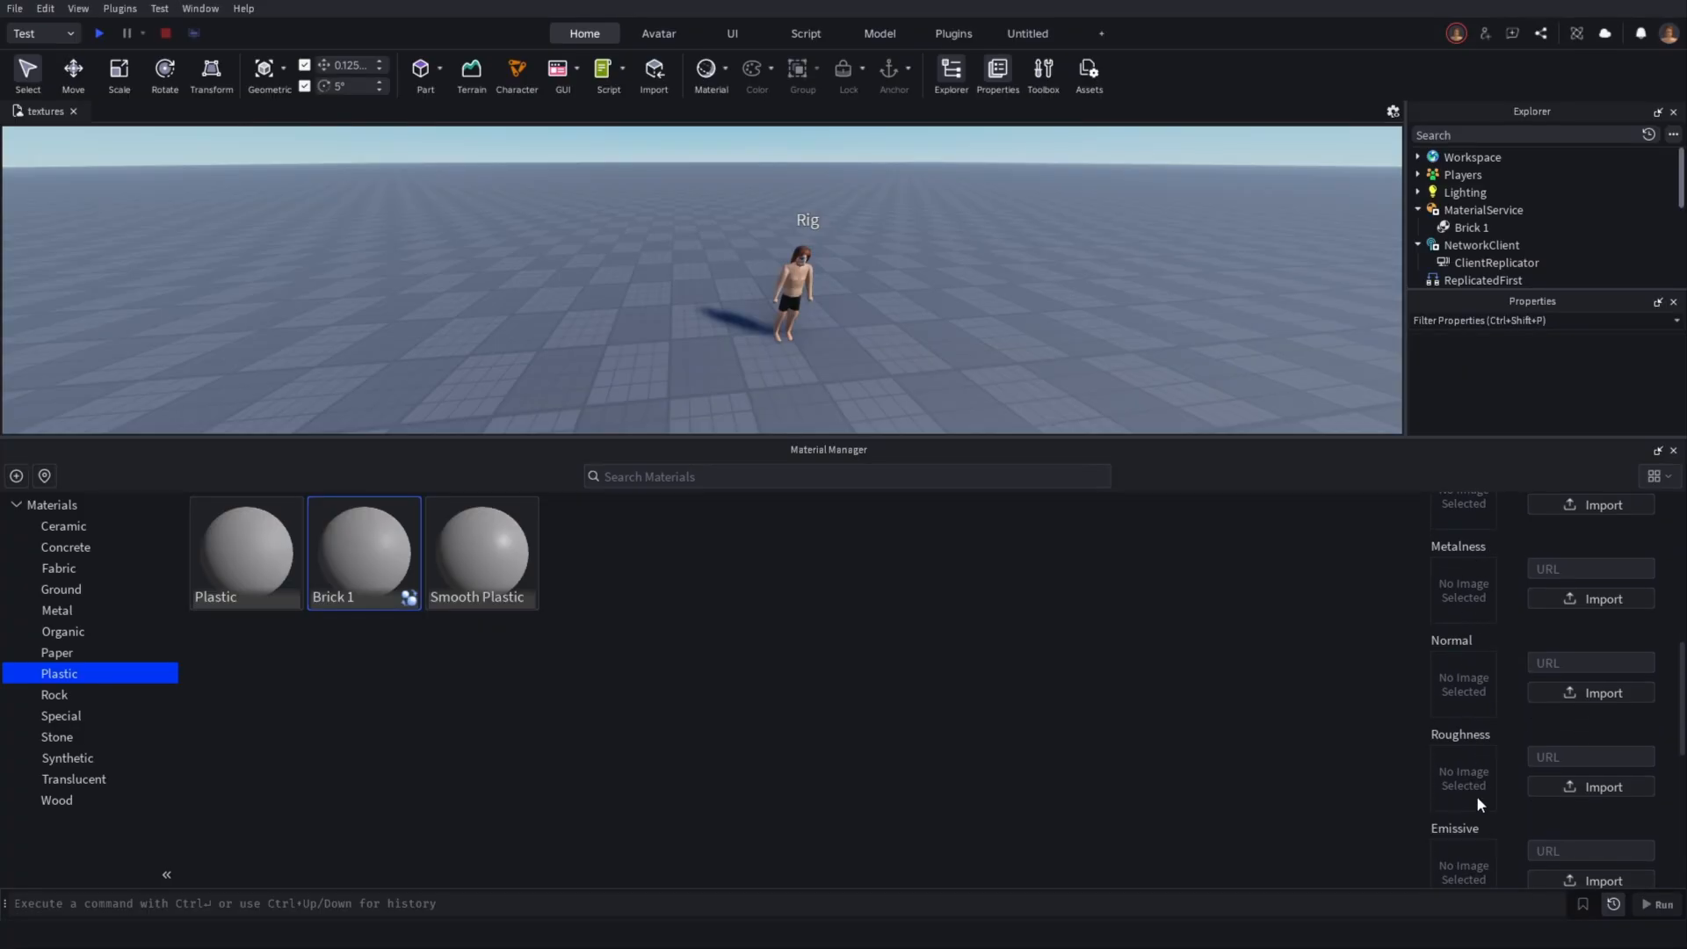
{"action": "scroll", "coordinate": [1471, 782], "scroll_direction": "down", "scroll_amount": 1}
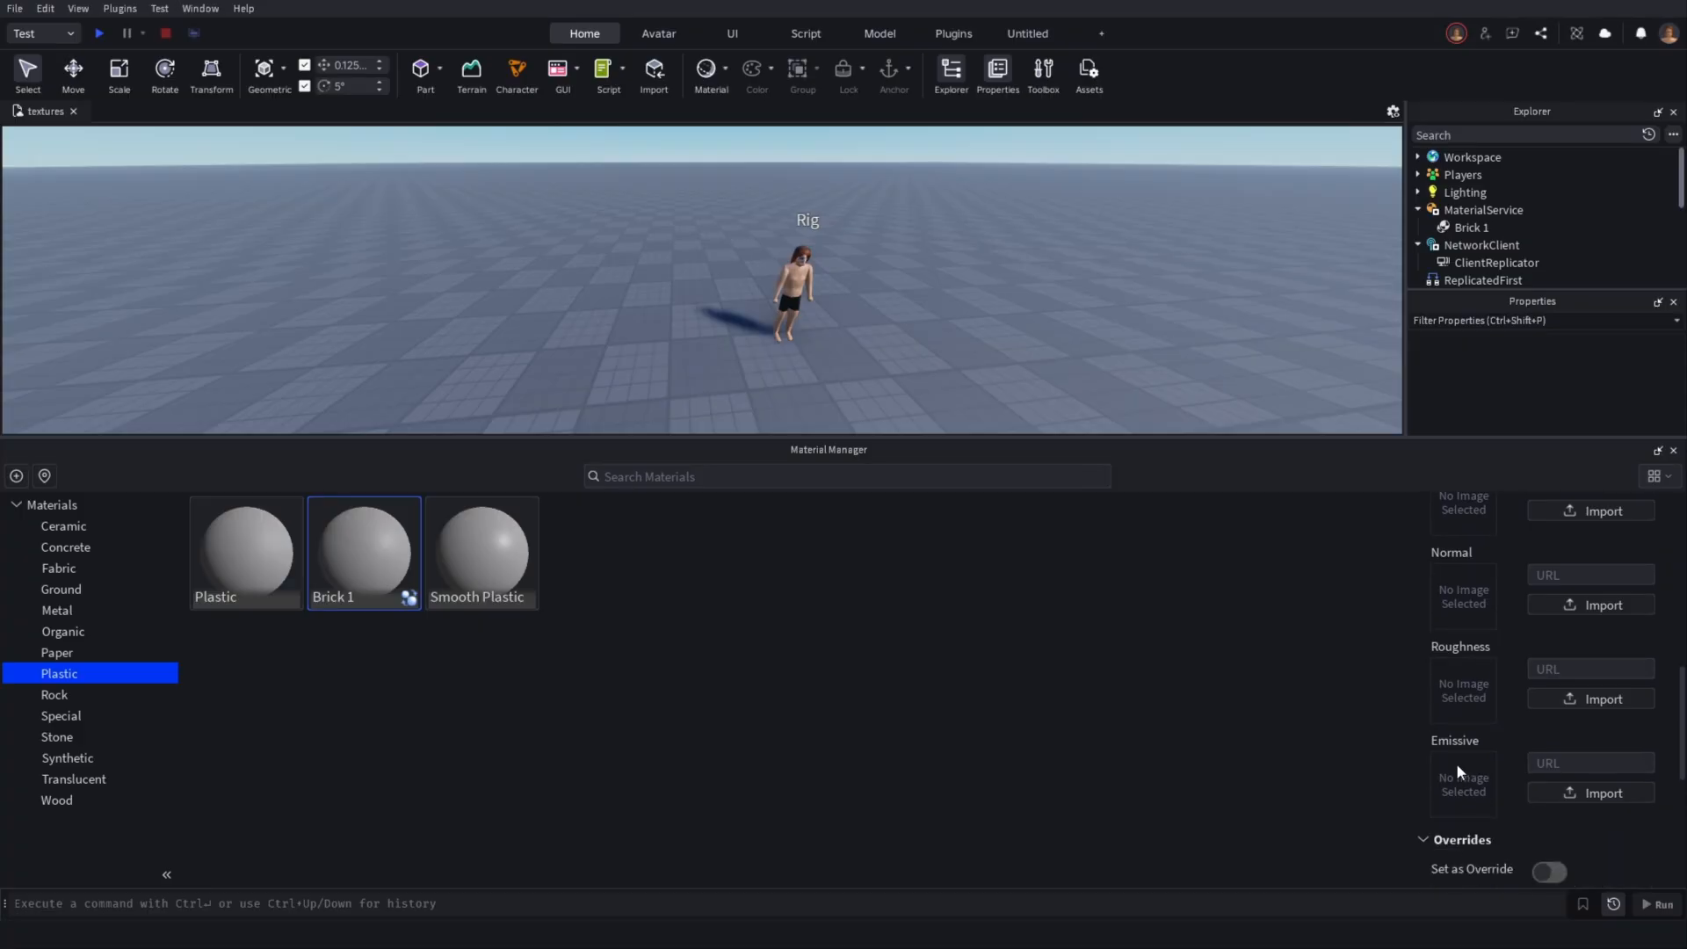
{"action": "scroll", "coordinate": [1457, 763], "scroll_direction": "up", "scroll_amount": 2}
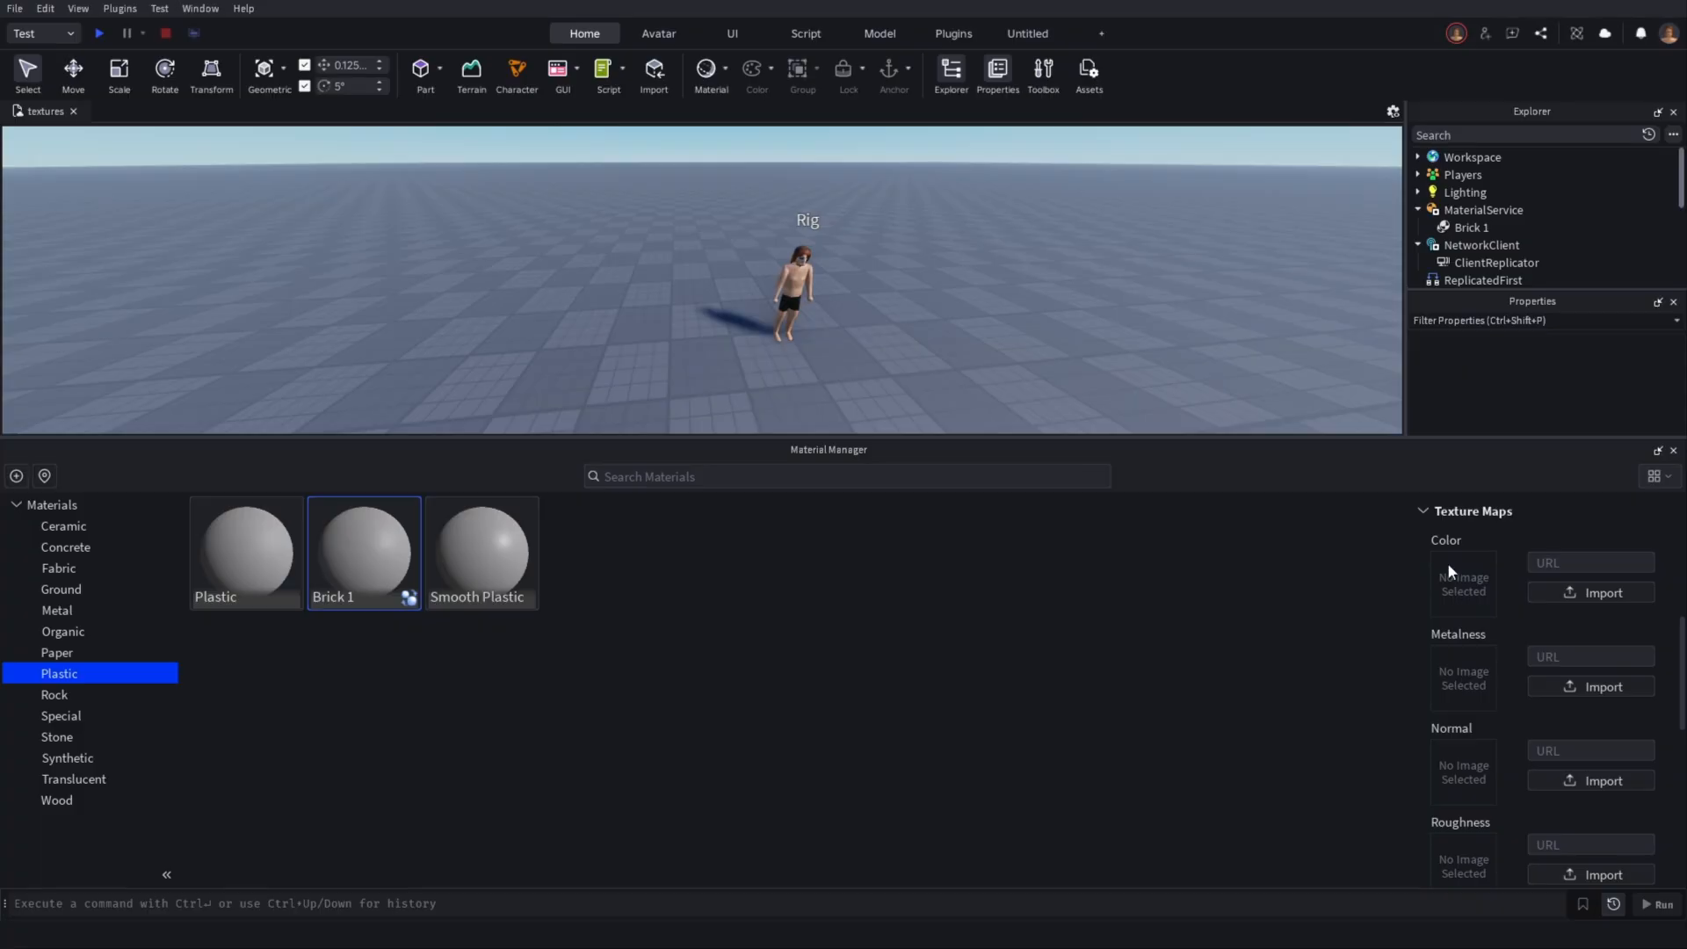
{"action": "scroll", "coordinate": [1475, 773], "scroll_direction": "down", "scroll_amount": 1}
{"action": "scroll", "coordinate": [1483, 743], "scroll_direction": "up", "scroll_amount": 3}
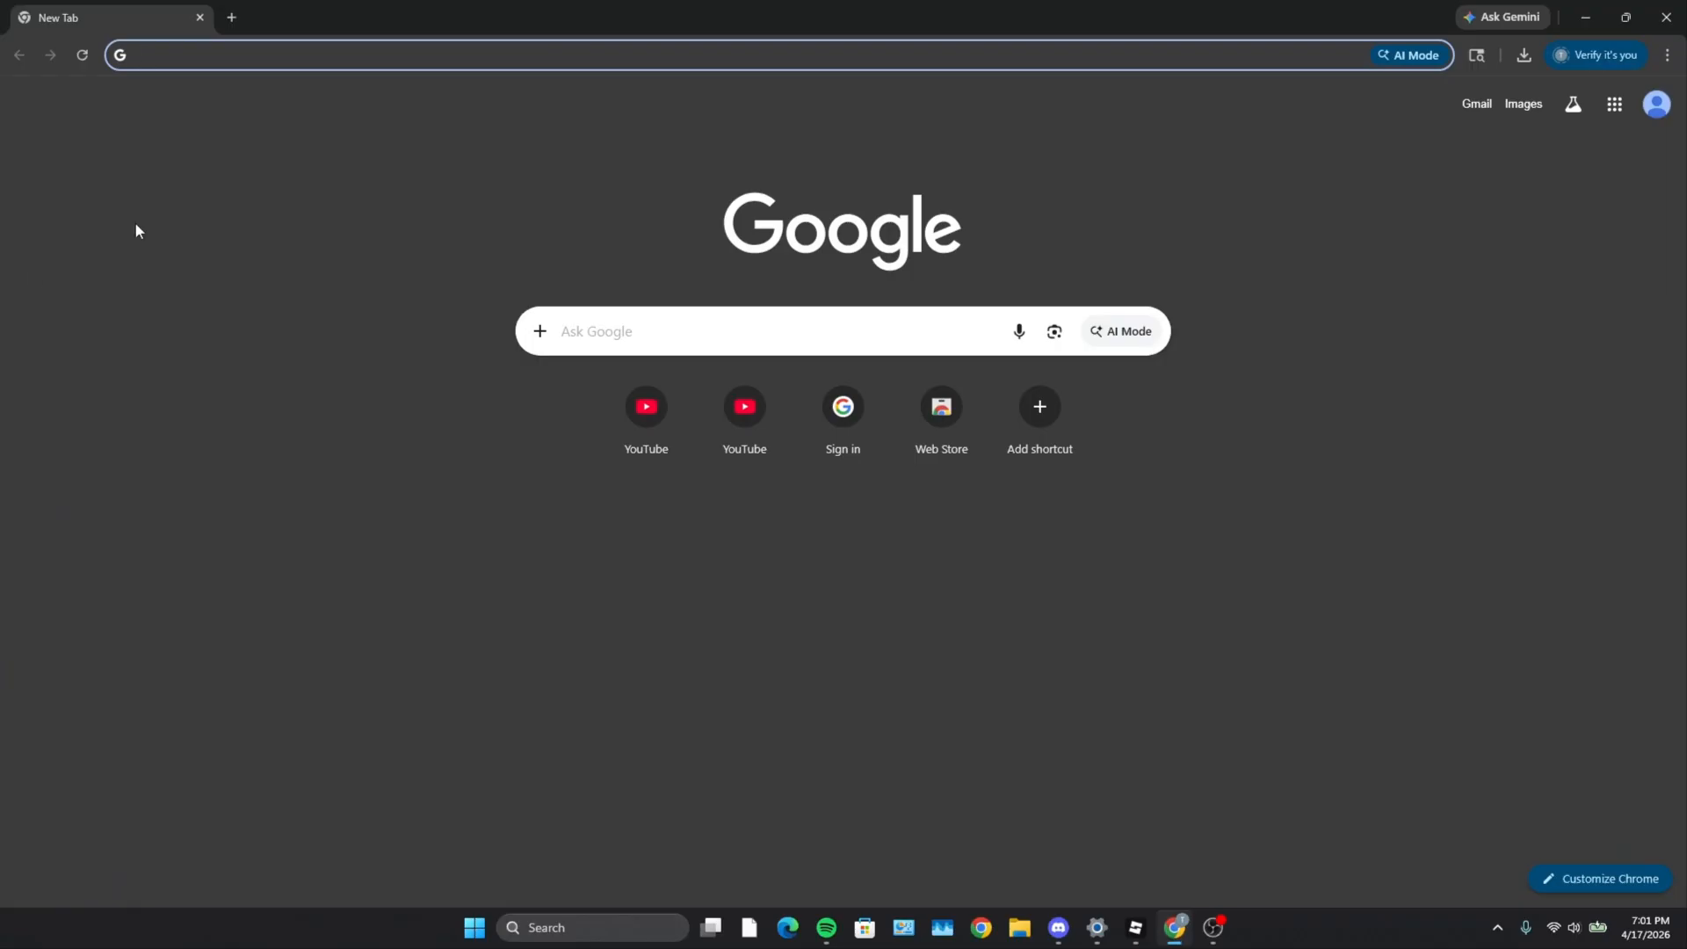
Search the web for "ambientcg" in Chrome, open the ambientCG site and show its PBR Surfaces
{"action": "left_click", "coordinate": [166, 54]}
{"action": "type", "text": "ambientc"}
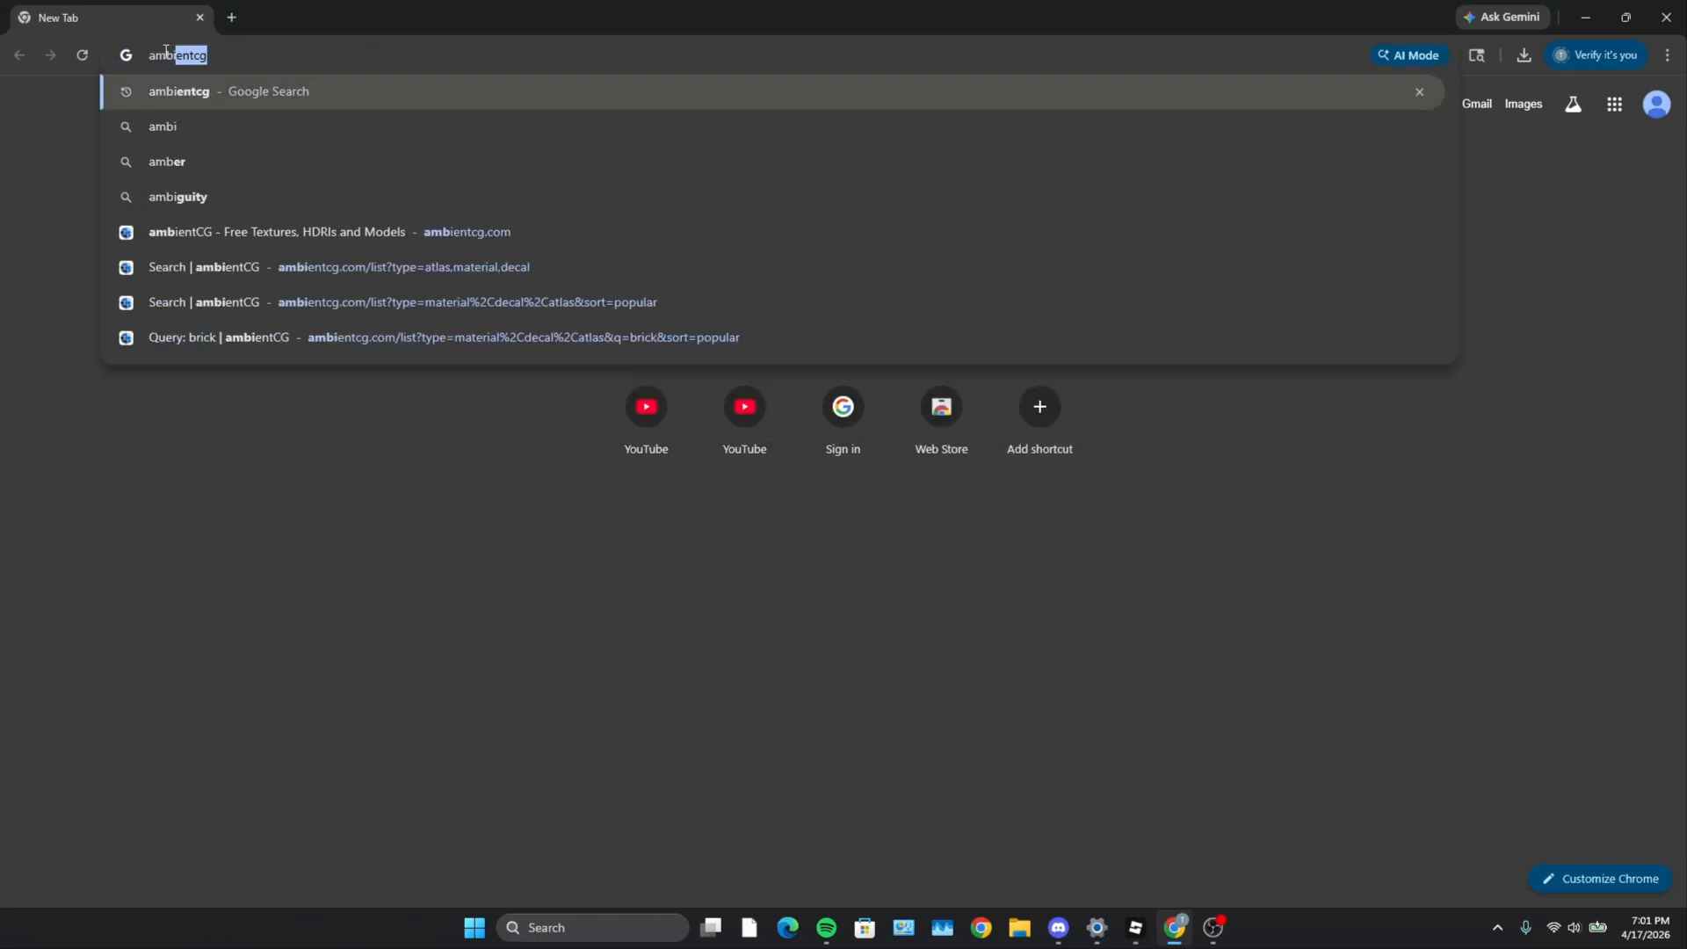
{"action": "type", "text": "g"}
{"action": "key", "text": "Return"}
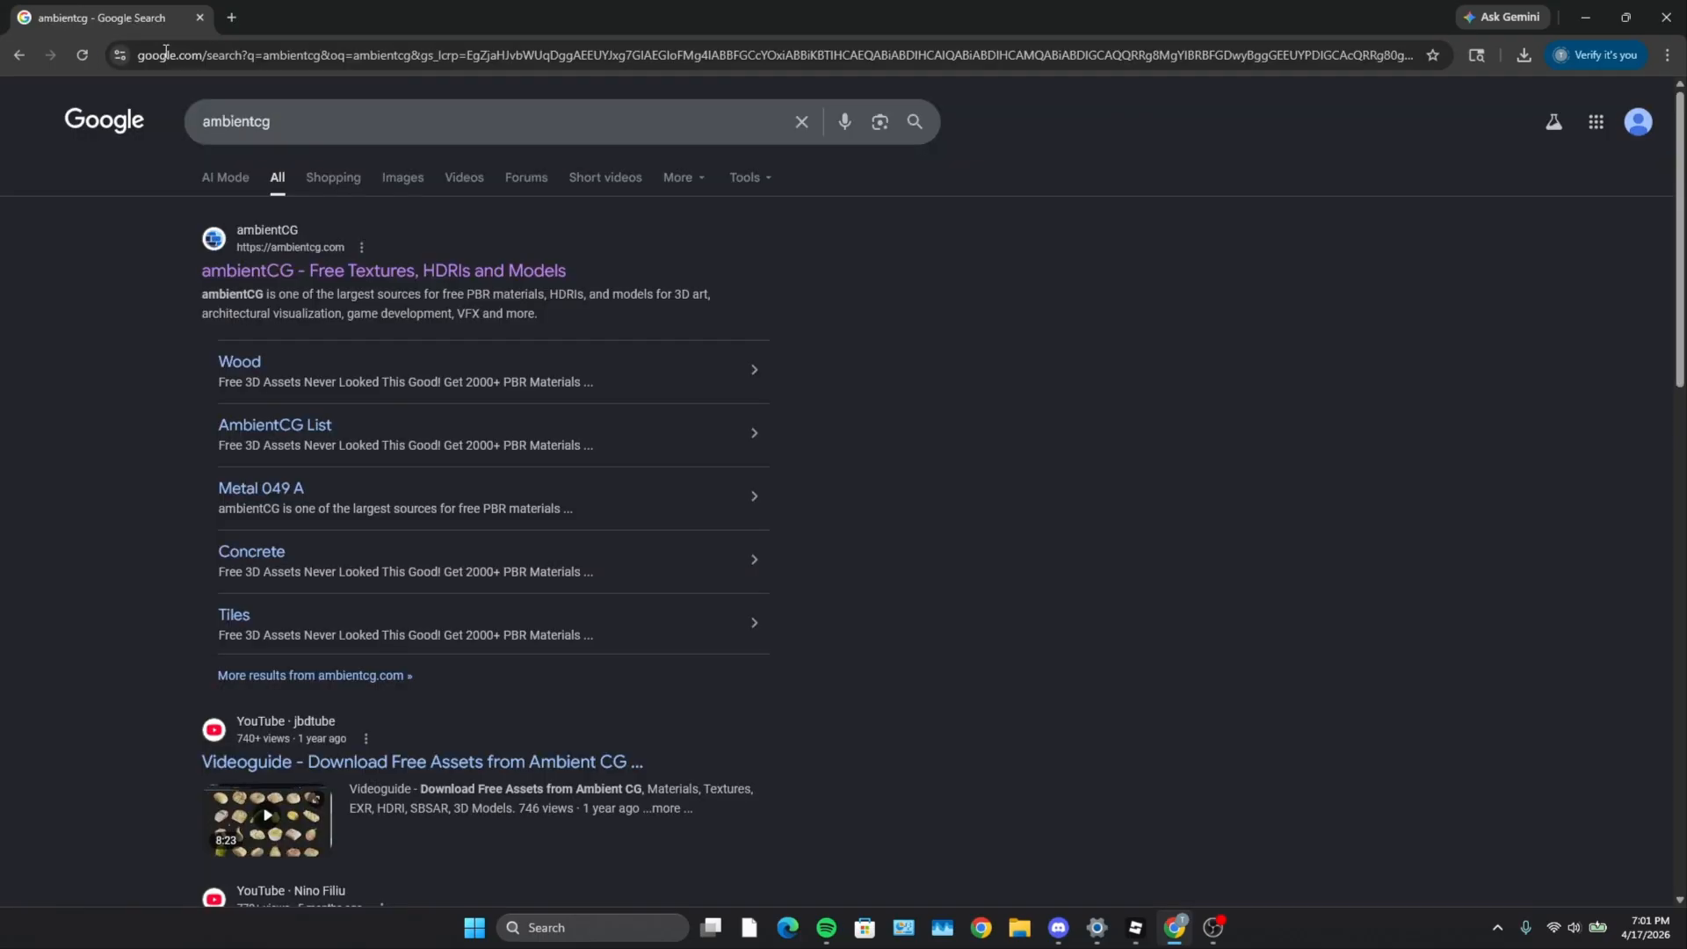
{"action": "left_click", "coordinate": [403, 278]}
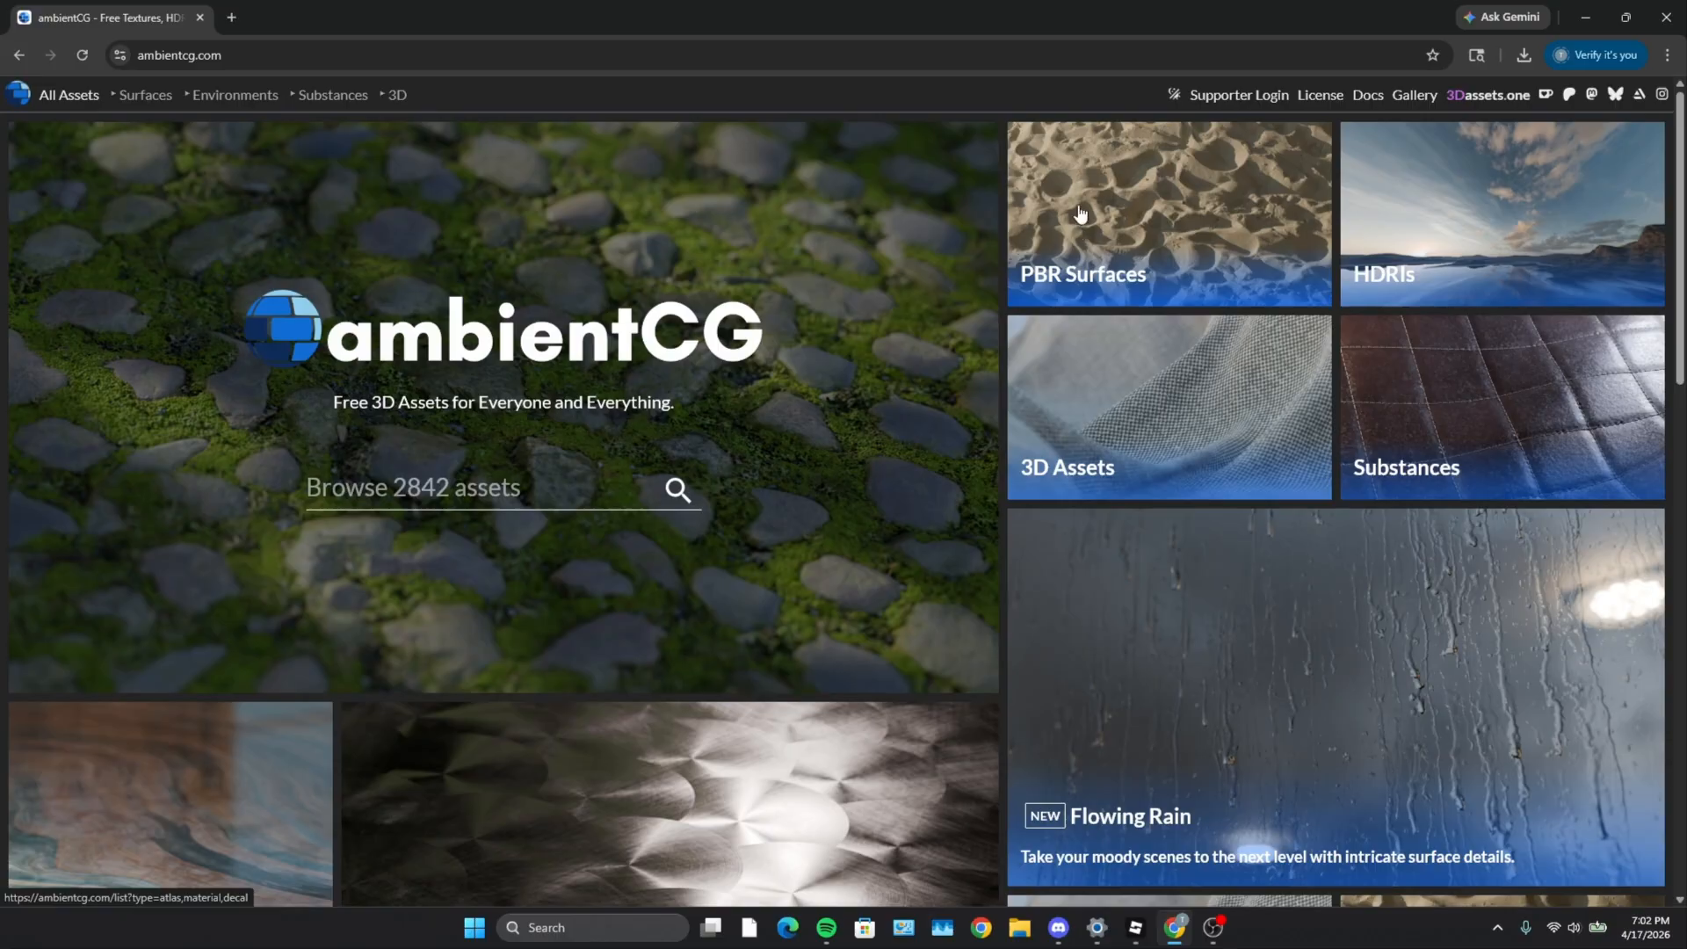
{"action": "left_click", "coordinate": [1183, 223]}
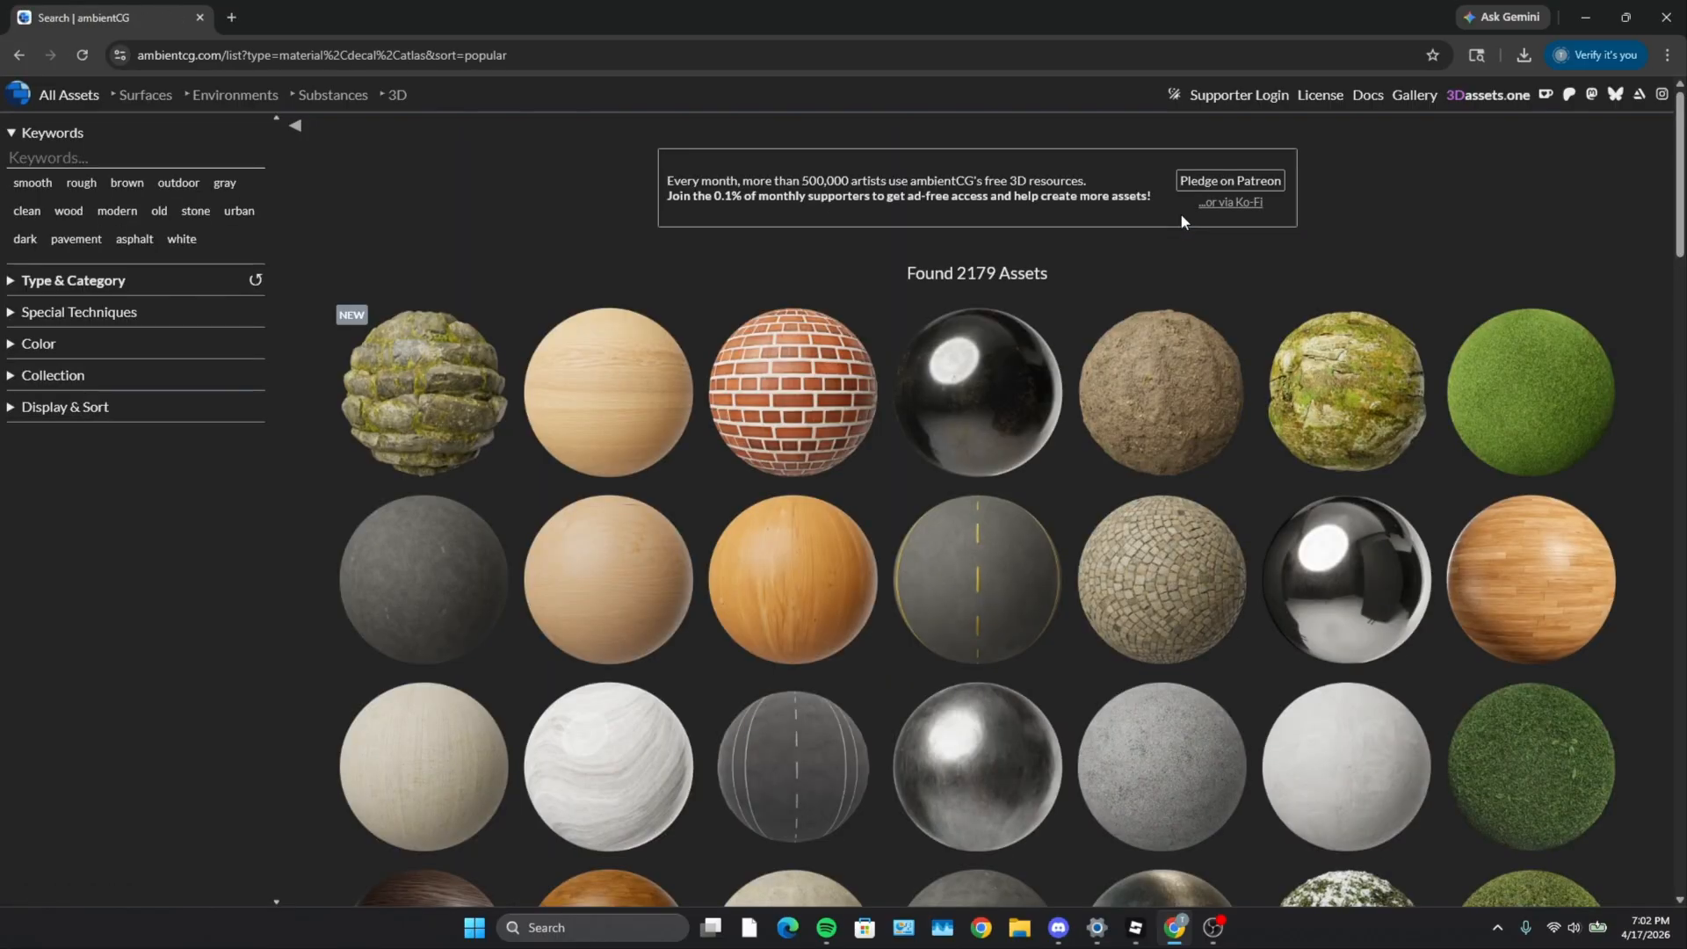
Filter the PBR surfaces by the keyword "brick" and browse the matching materials
{"action": "scroll", "coordinate": [715, 492], "scroll_direction": "down", "scroll_amount": 9}
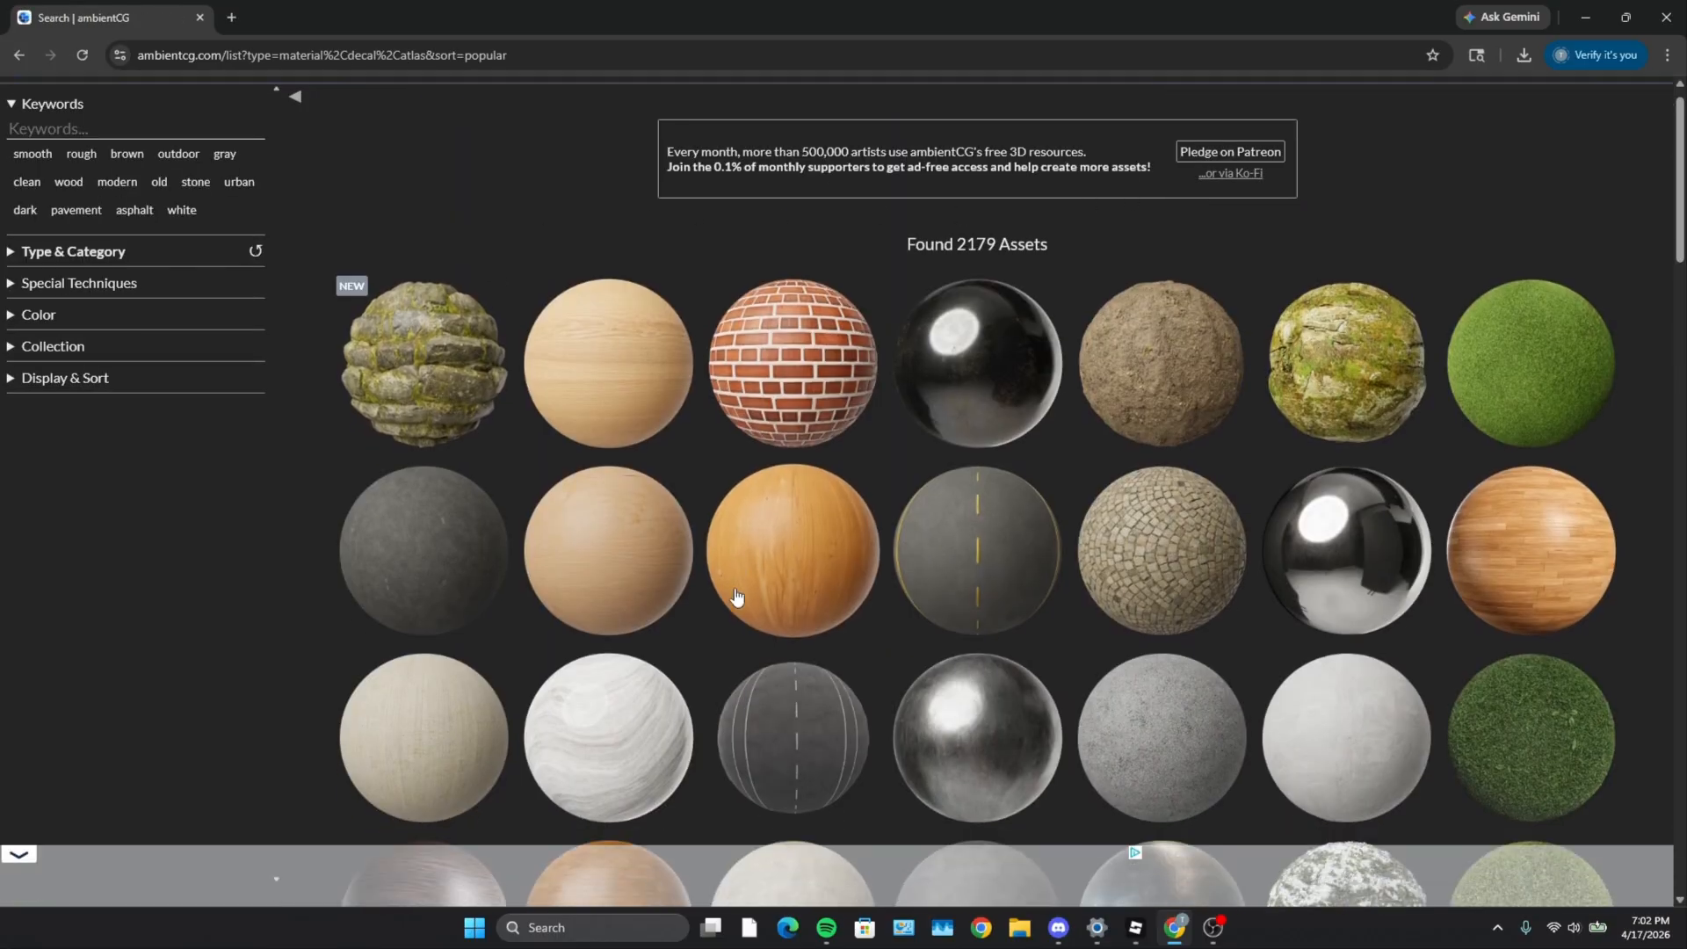
{"action": "scroll", "coordinate": [603, 539], "scroll_direction": "up", "scroll_amount": 10}
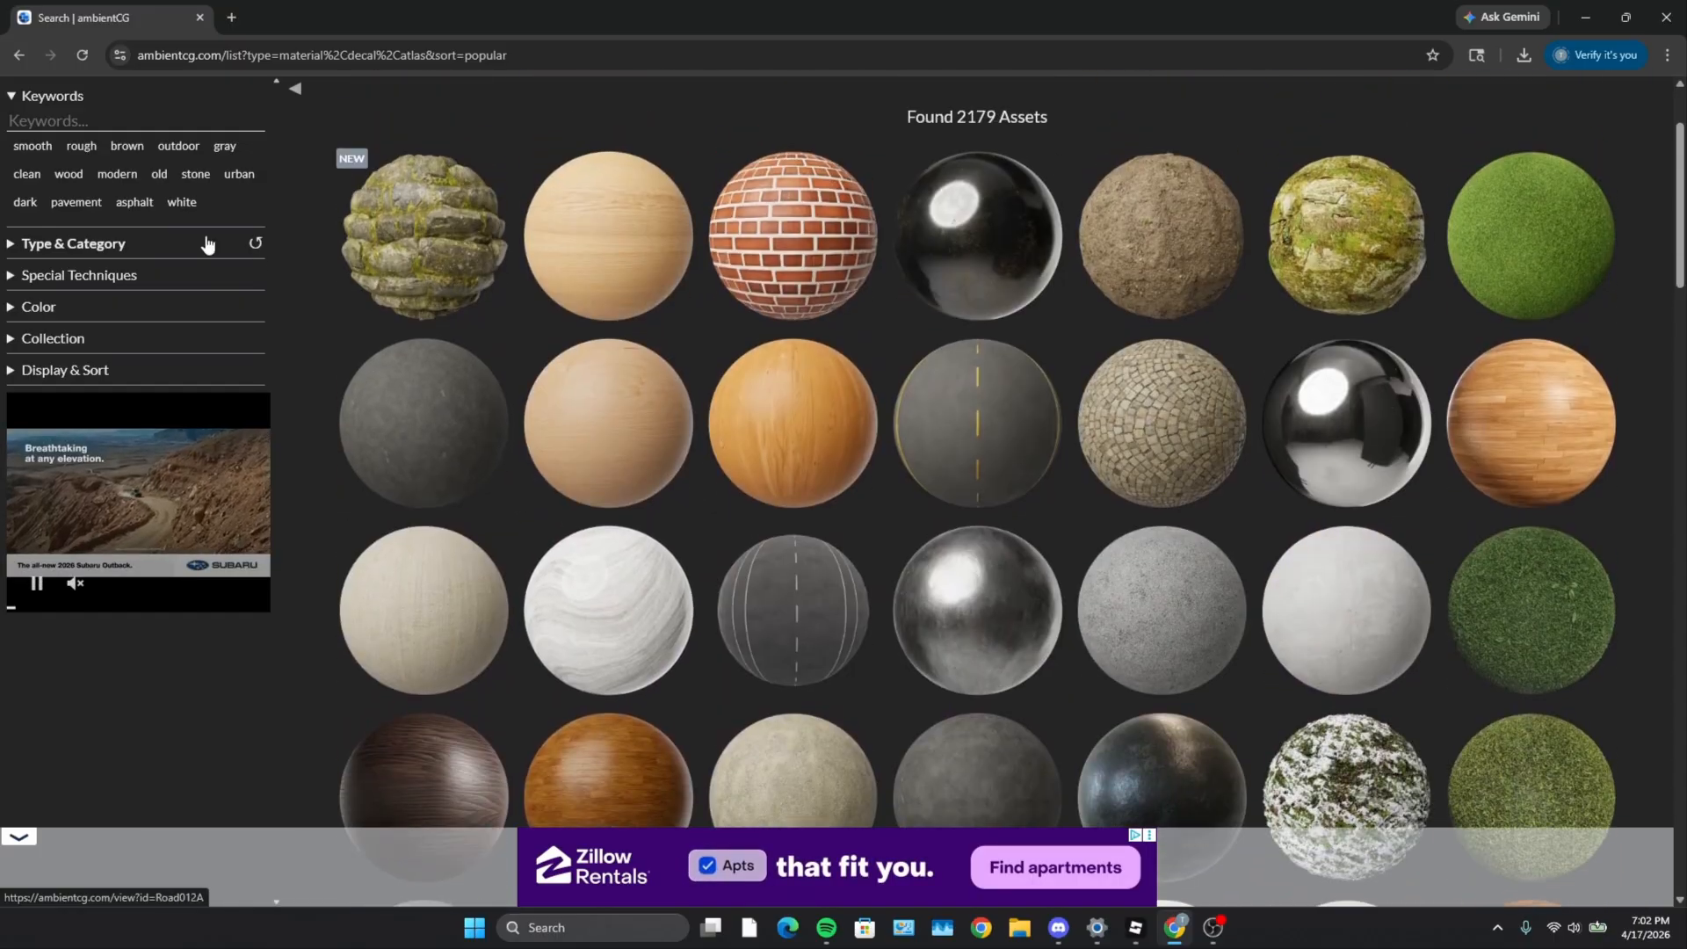
{"action": "left_click", "coordinate": [42, 159]}
{"action": "type", "text": "brick"}
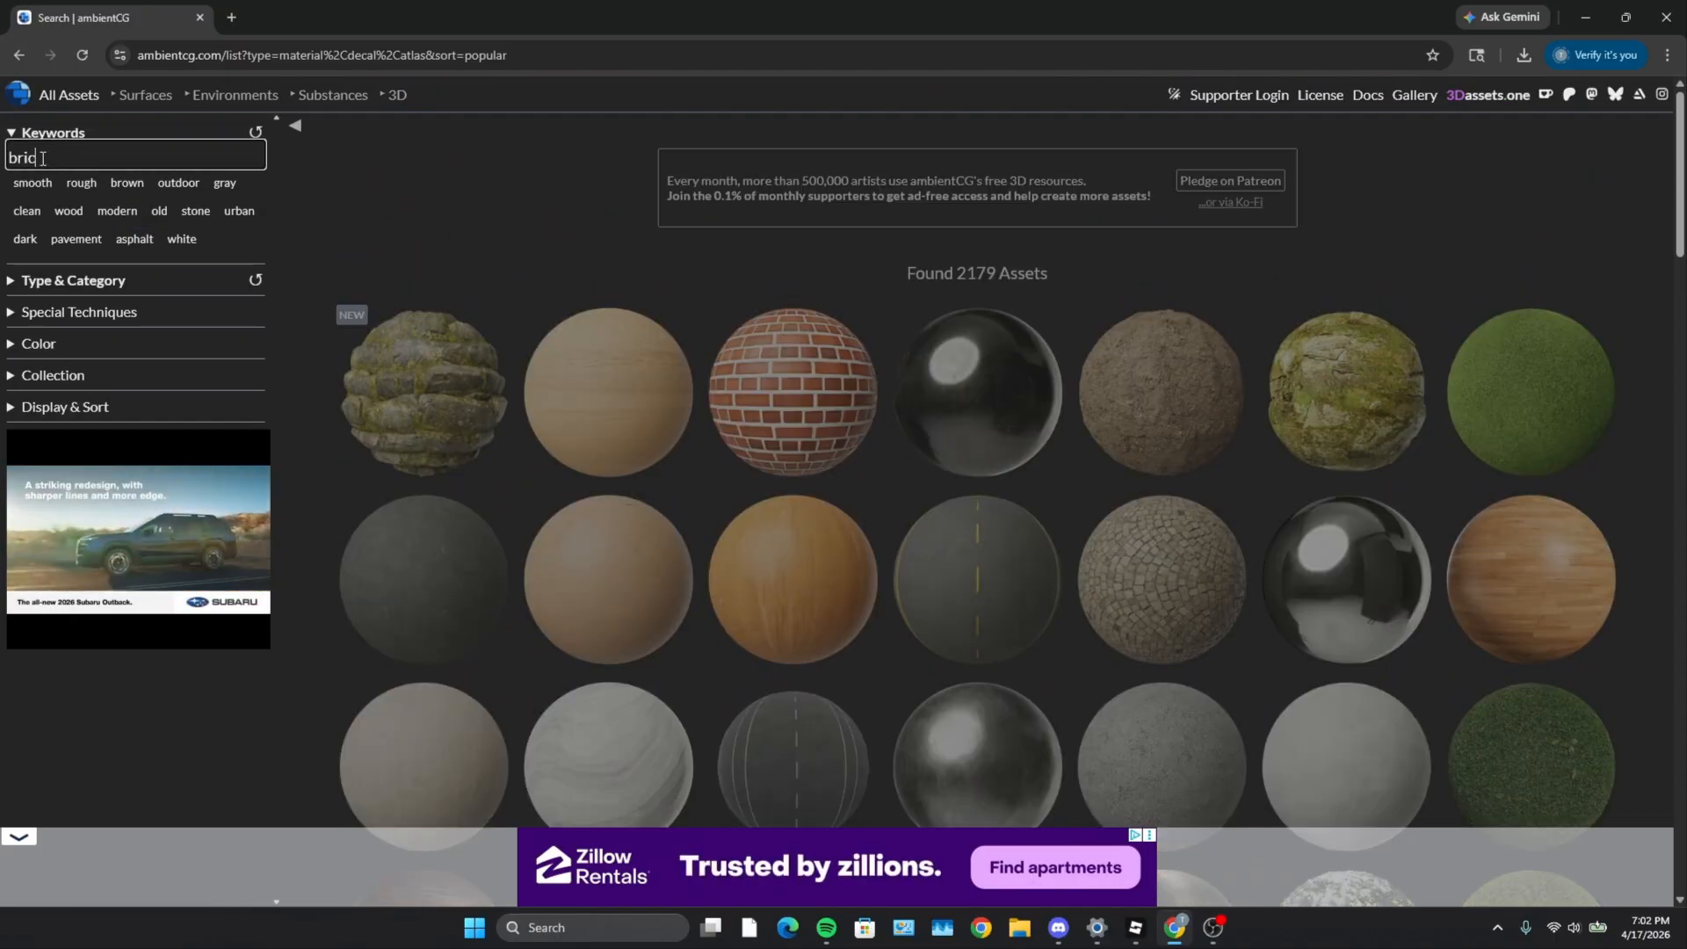
{"action": "scroll", "coordinate": [628, 528], "scroll_direction": "down", "scroll_amount": 10}
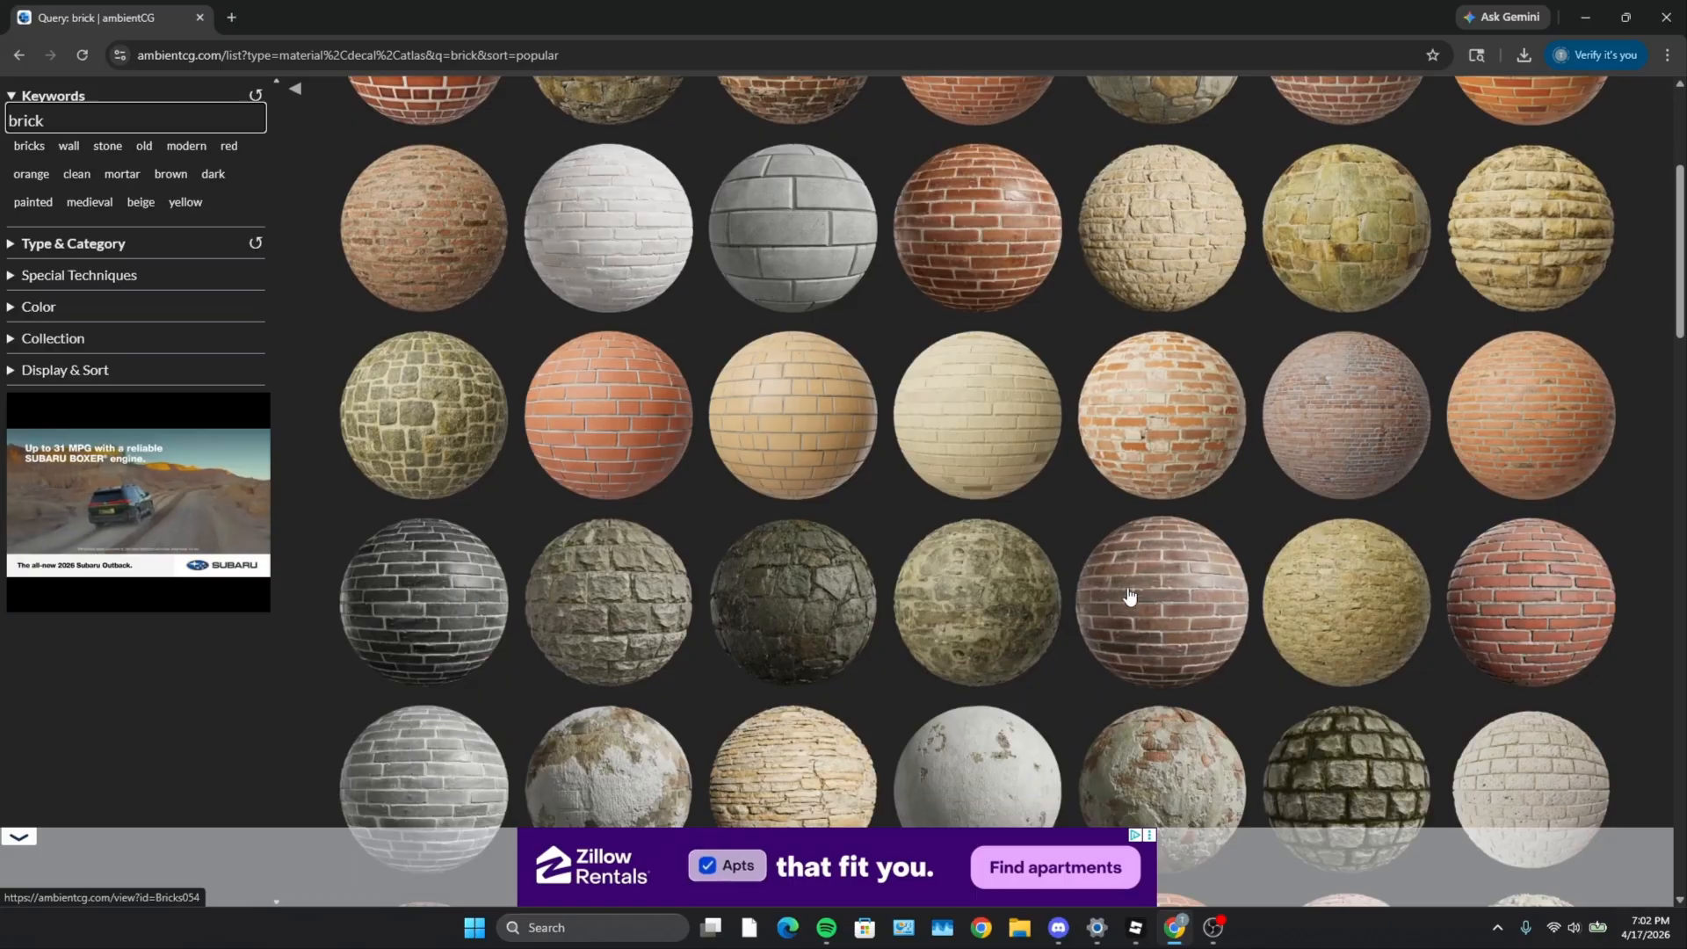
{"action": "scroll", "coordinate": [629, 528], "scroll_direction": "down", "scroll_amount": 10}
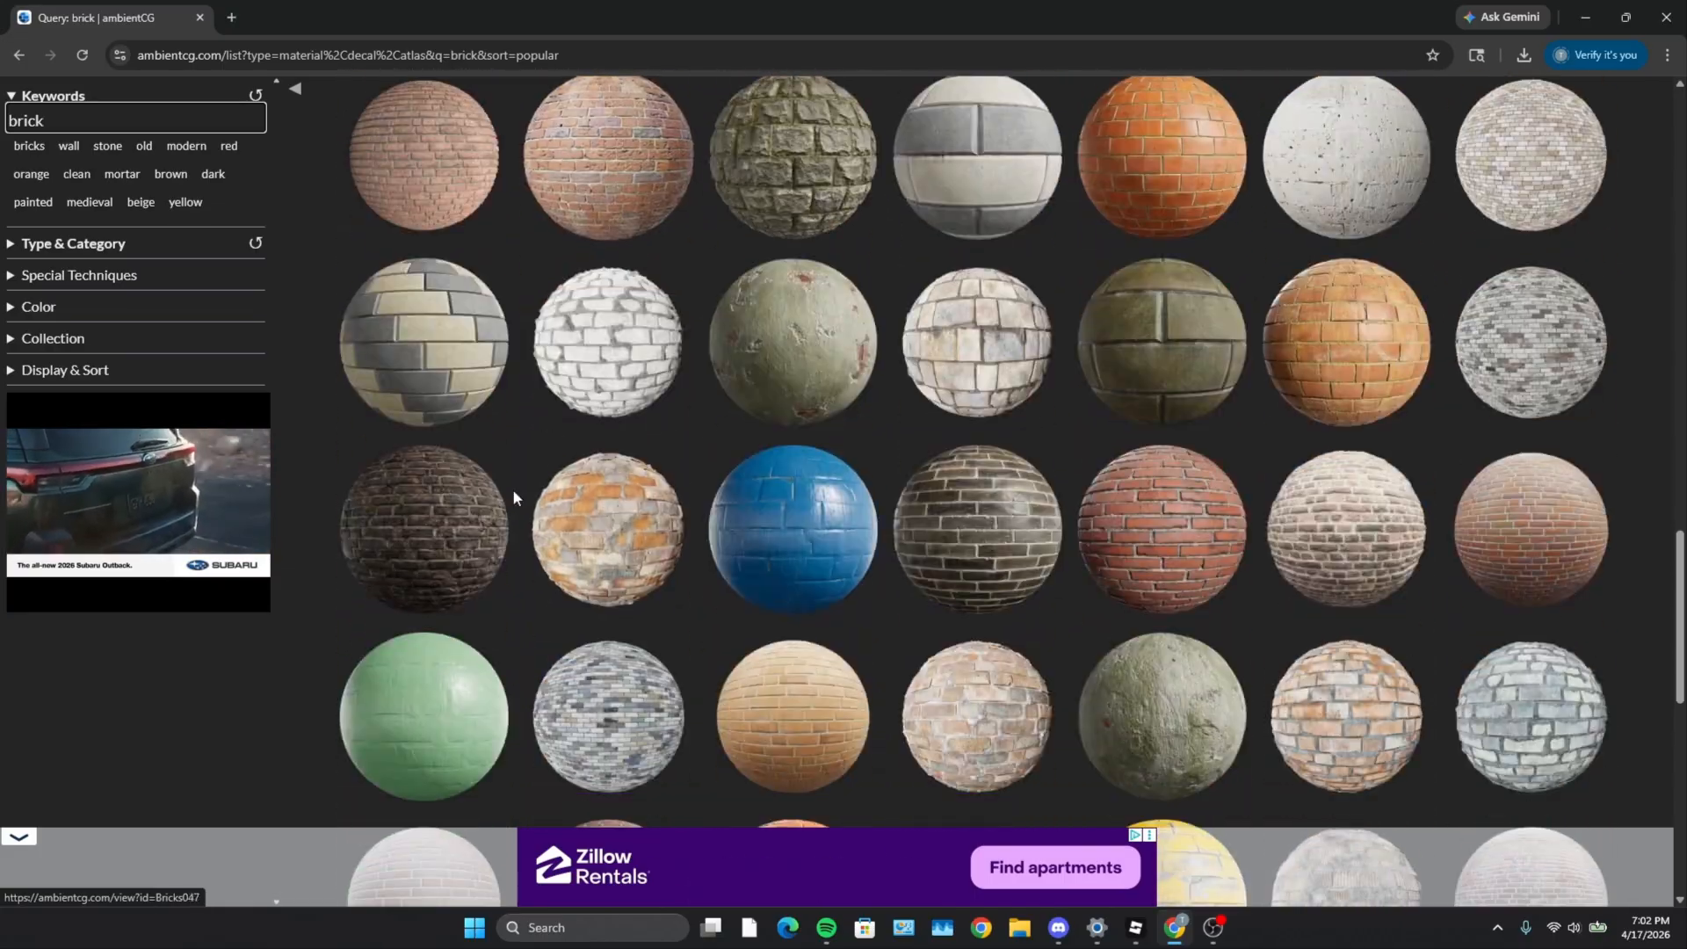
Download the 1K-PNG zip of the Bricks 073 C surface and open the downloaded archive
{"action": "left_click", "coordinate": [456, 517]}
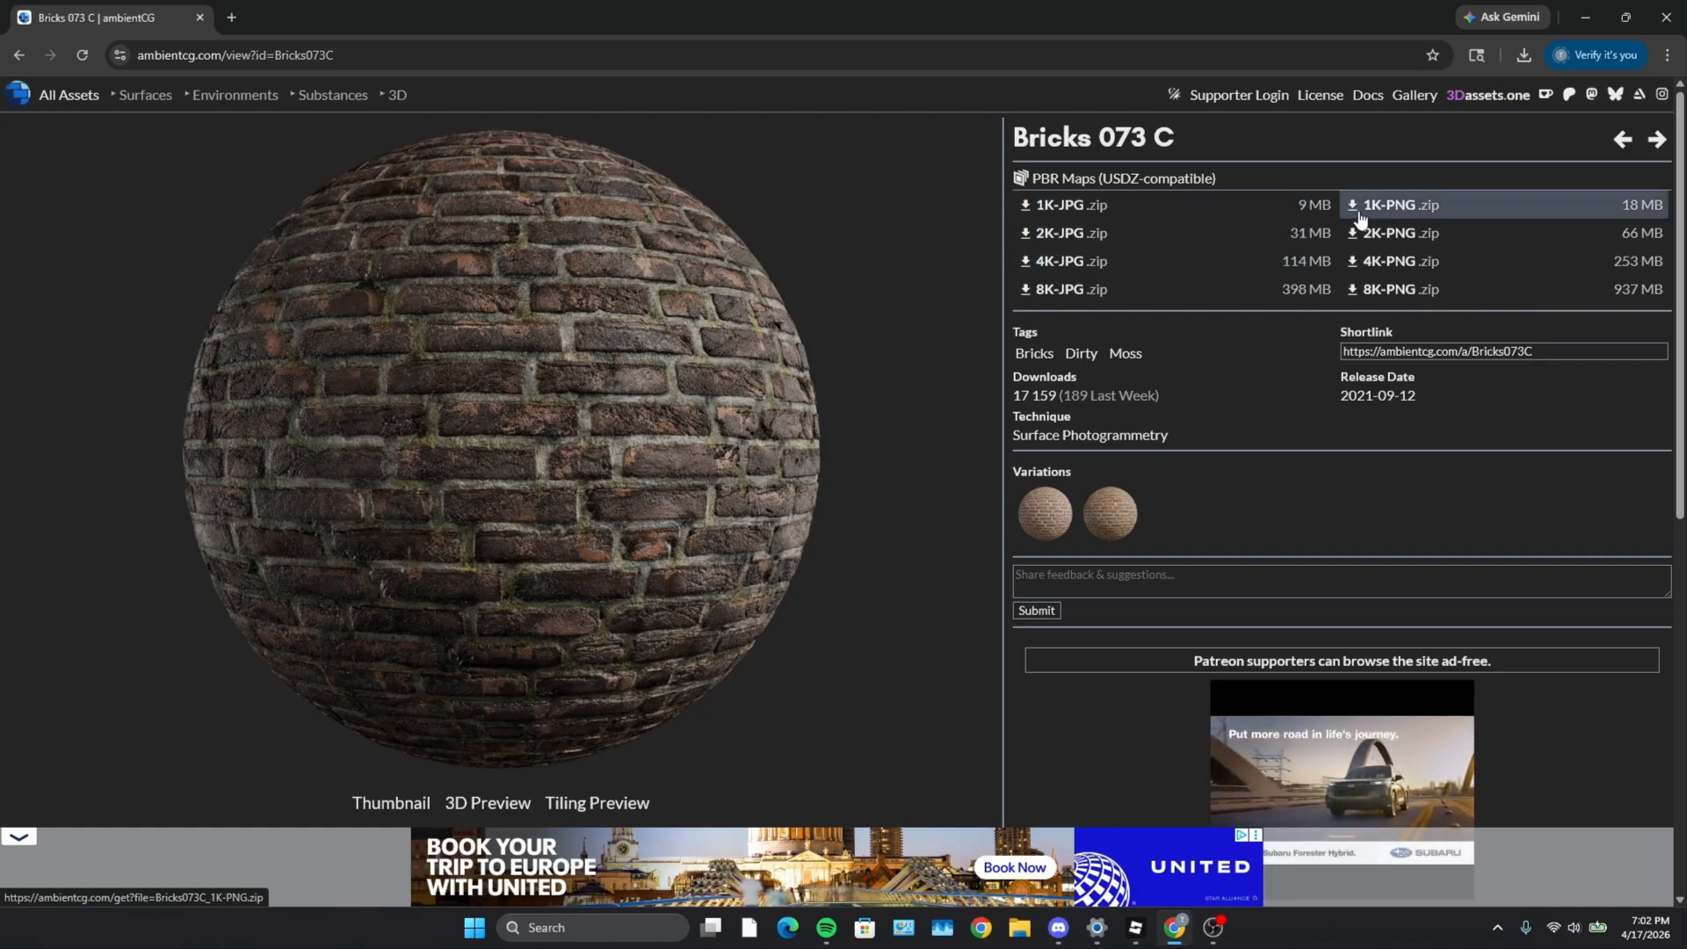
{"action": "left_click", "coordinate": [1397, 214]}
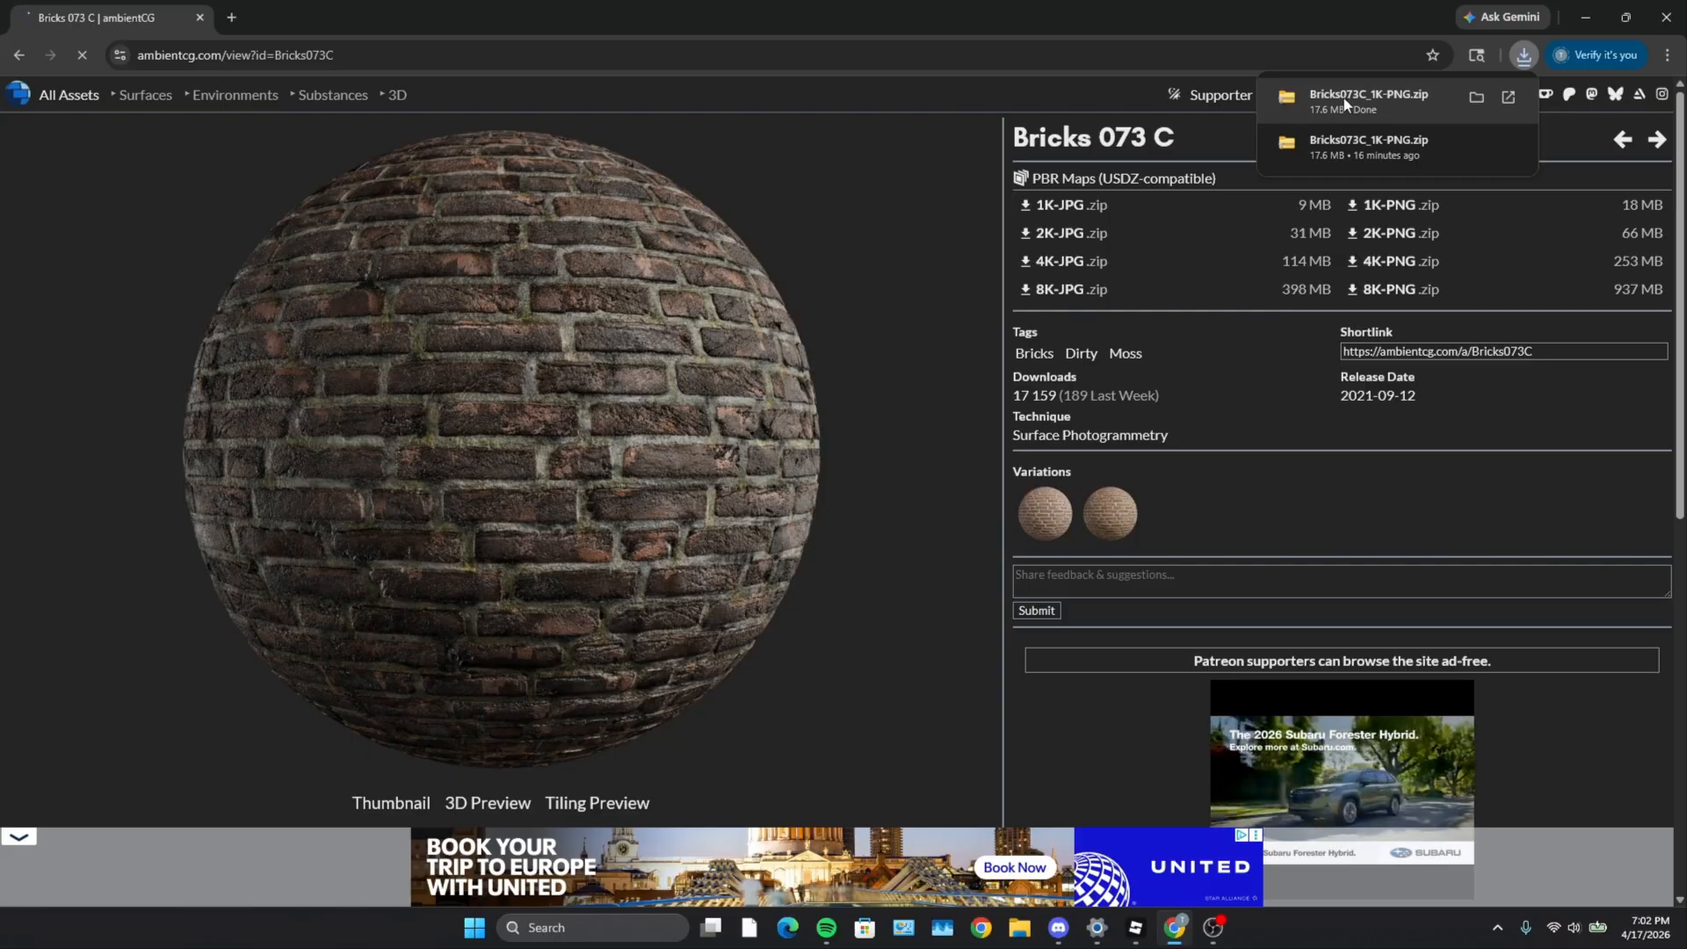
{"action": "left_click", "coordinate": [1425, 102]}
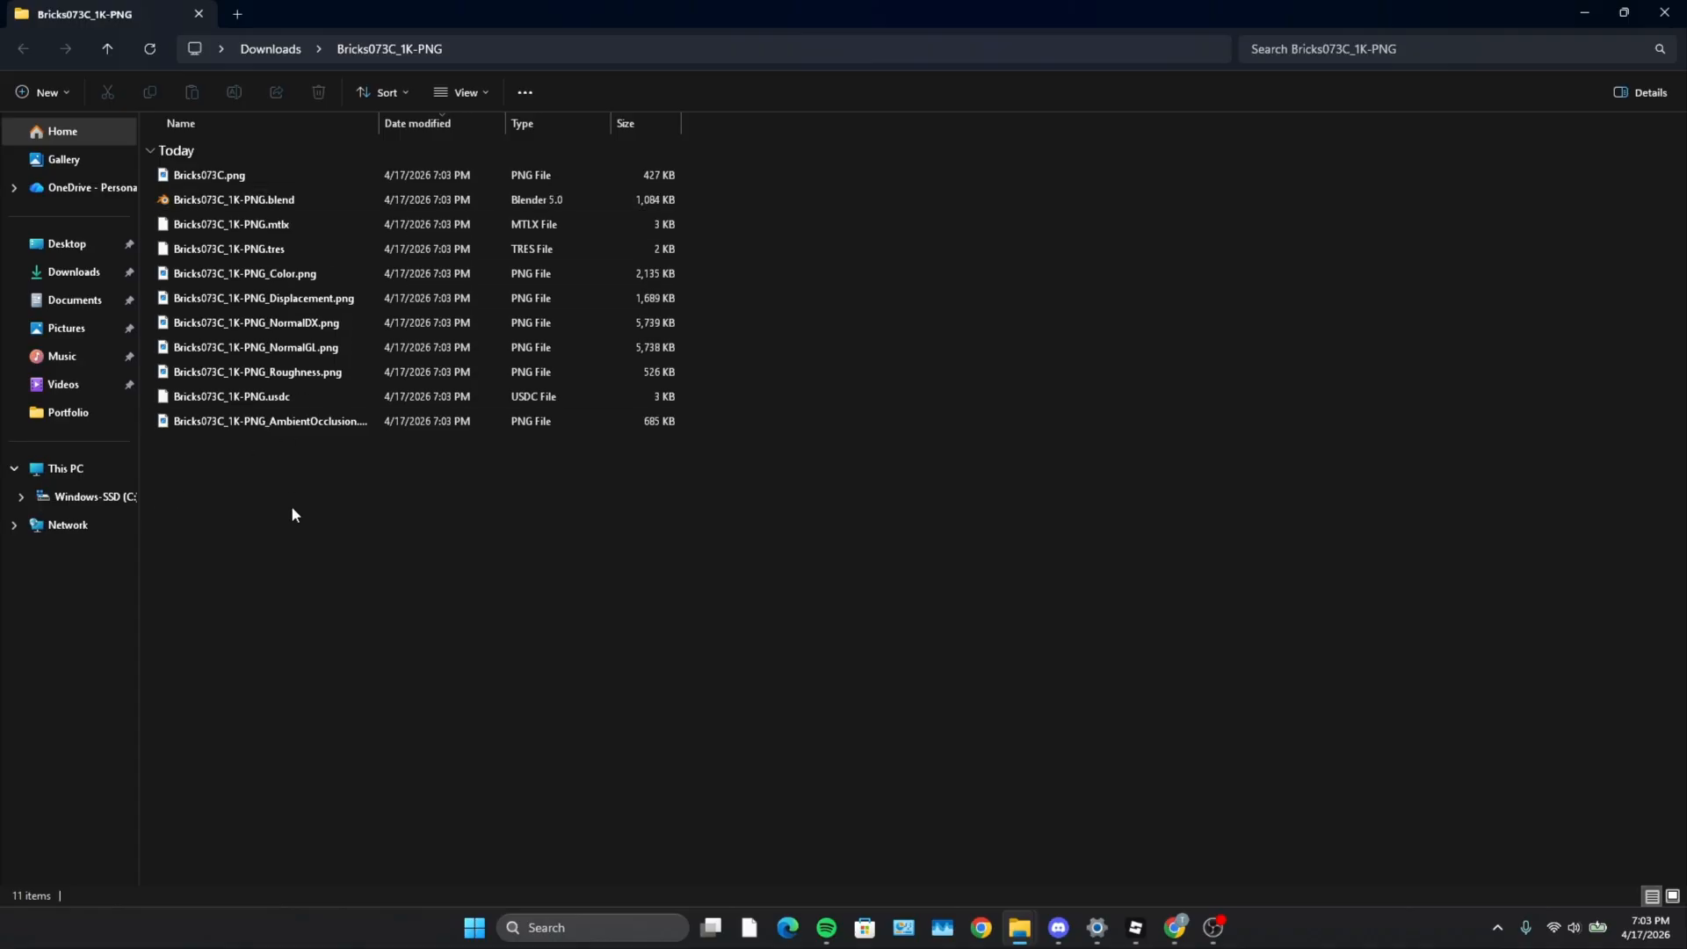
Show the Bricks073C_1K-PNG folder's files as large icons and identify the Color, NormalGL and Roughness maps
{"action": "left_click", "coordinate": [445, 94]}
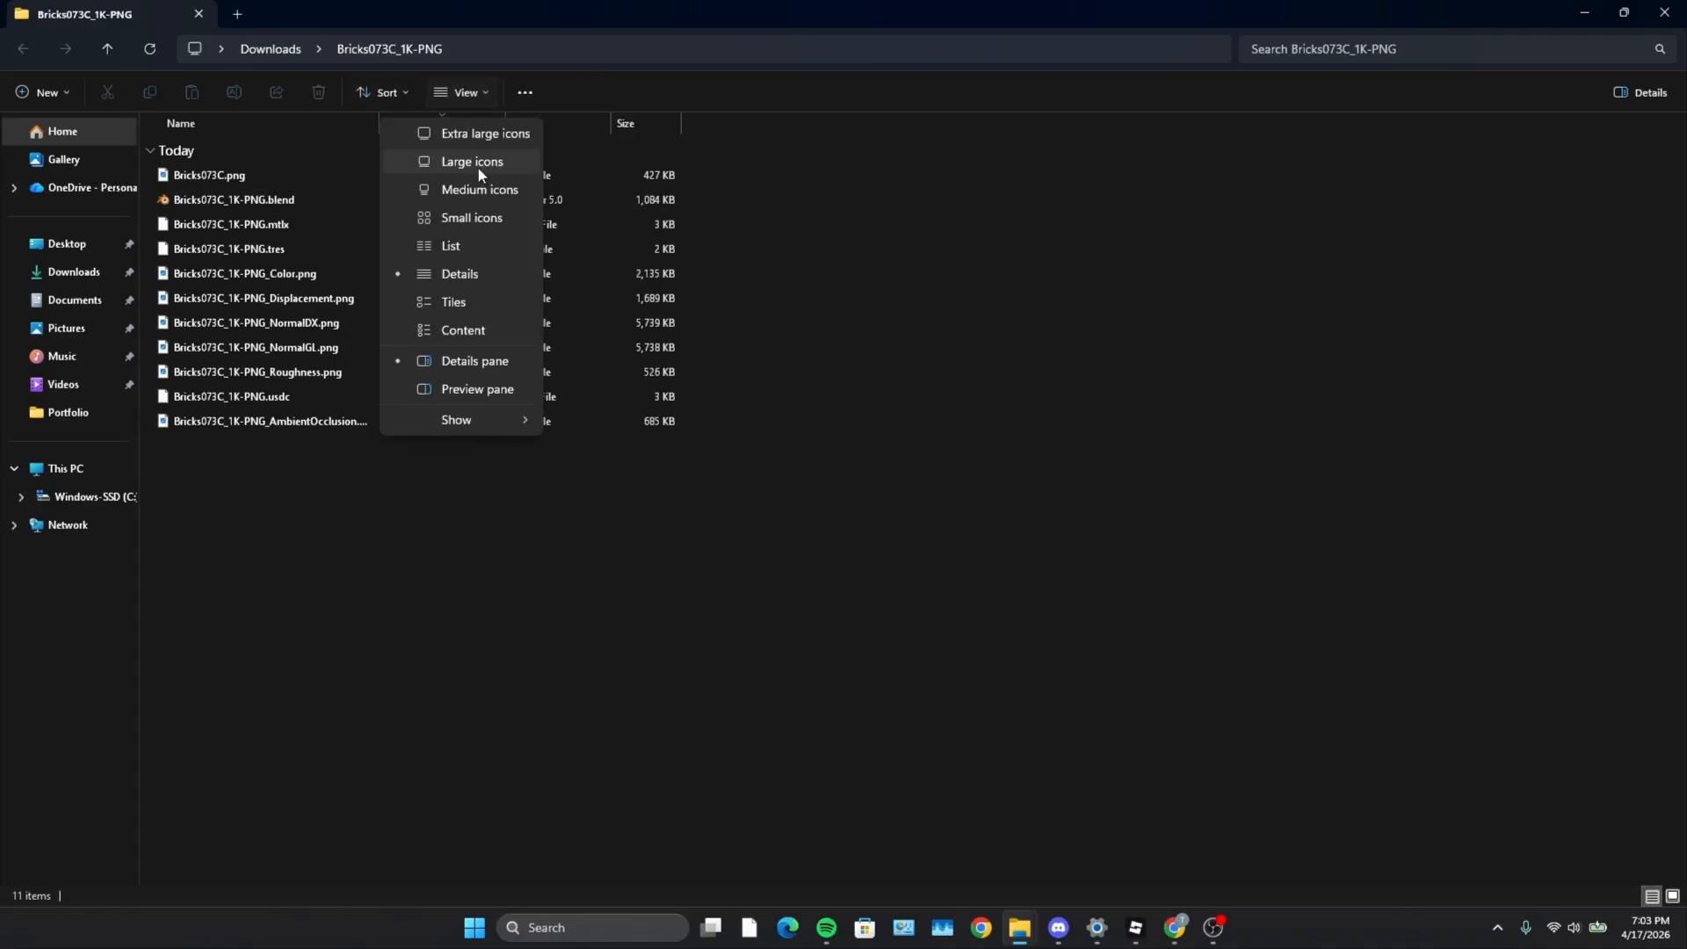
{"action": "left_click", "coordinate": [460, 167]}
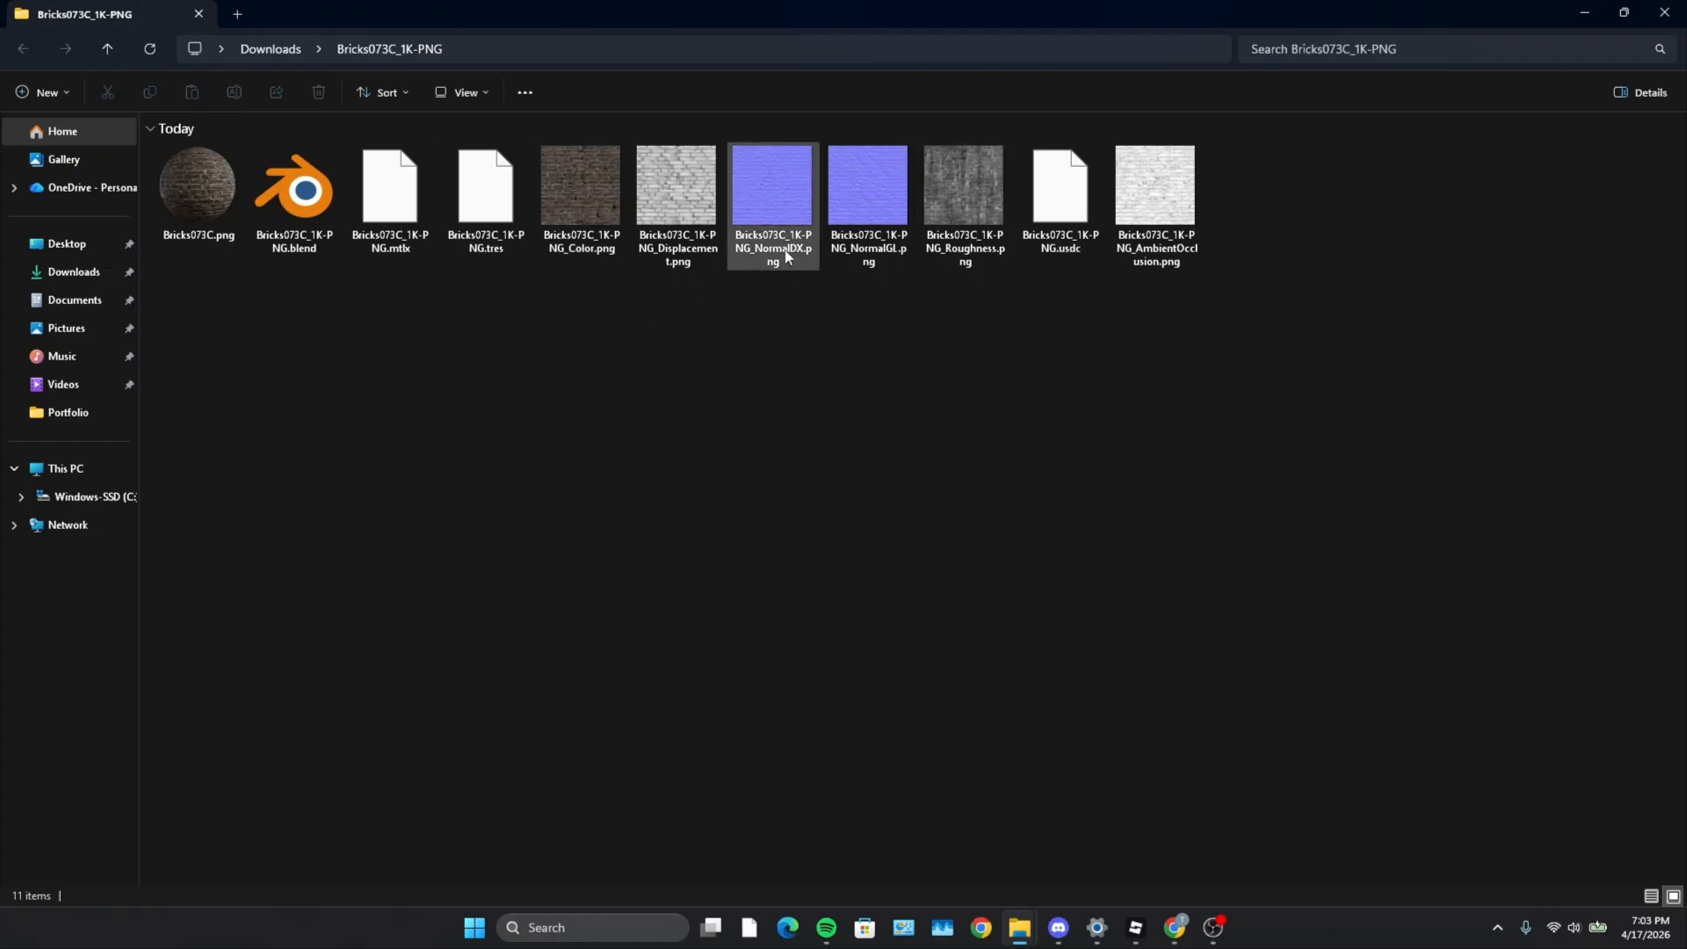
{"action": "left_click", "coordinate": [571, 213]}
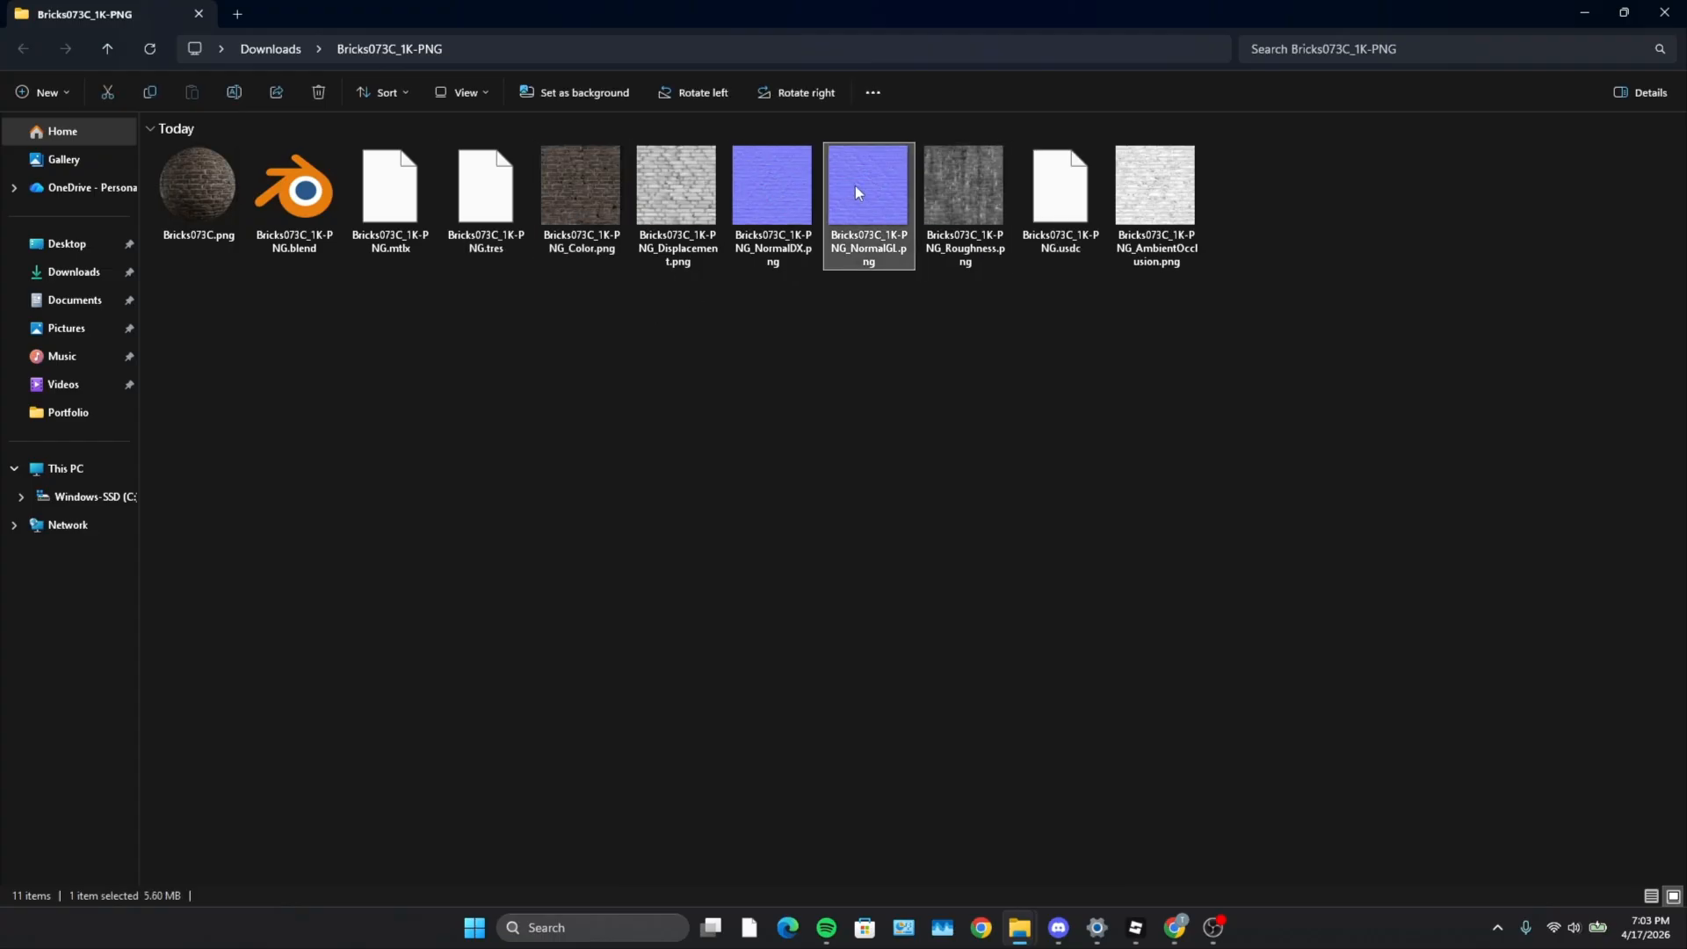
{"action": "left_click", "coordinate": [965, 211]}
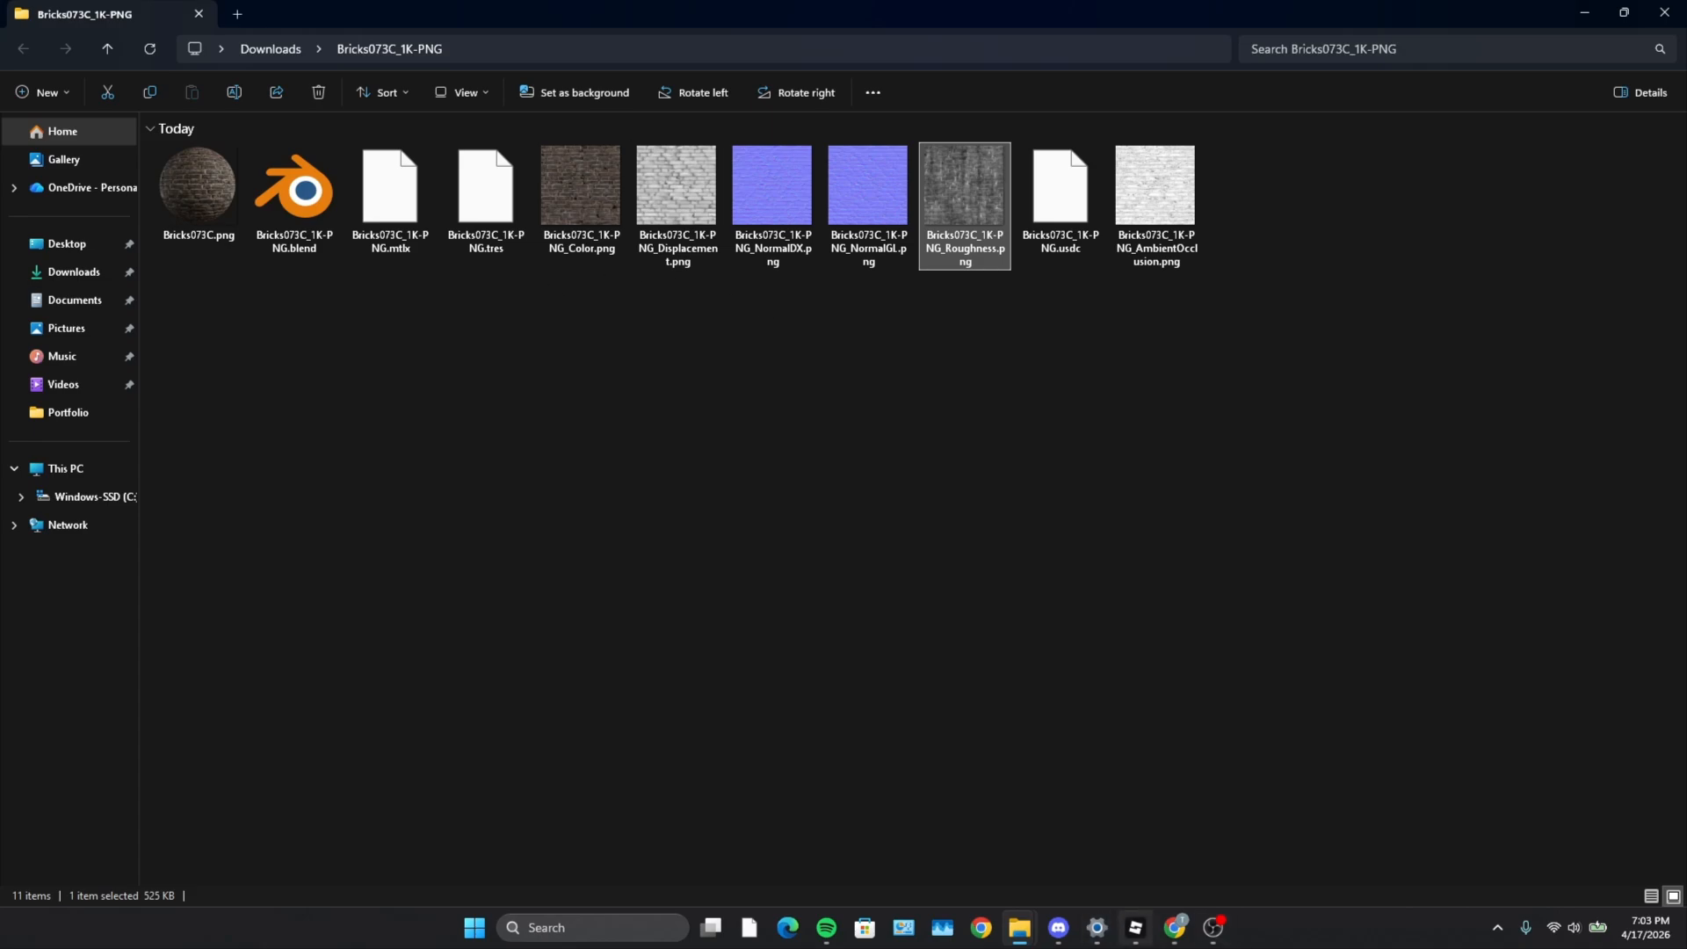
Switch to Roblox Studio and import Bricks073C_1K-PNG_Color.png from the Bricks073C_1K-PNG downloads folder as Brick 1's Color map
{"action": "left_click", "coordinate": [1135, 927]}
{"action": "scroll", "coordinate": [1567, 661], "scroll_direction": "down", "scroll_amount": 3}
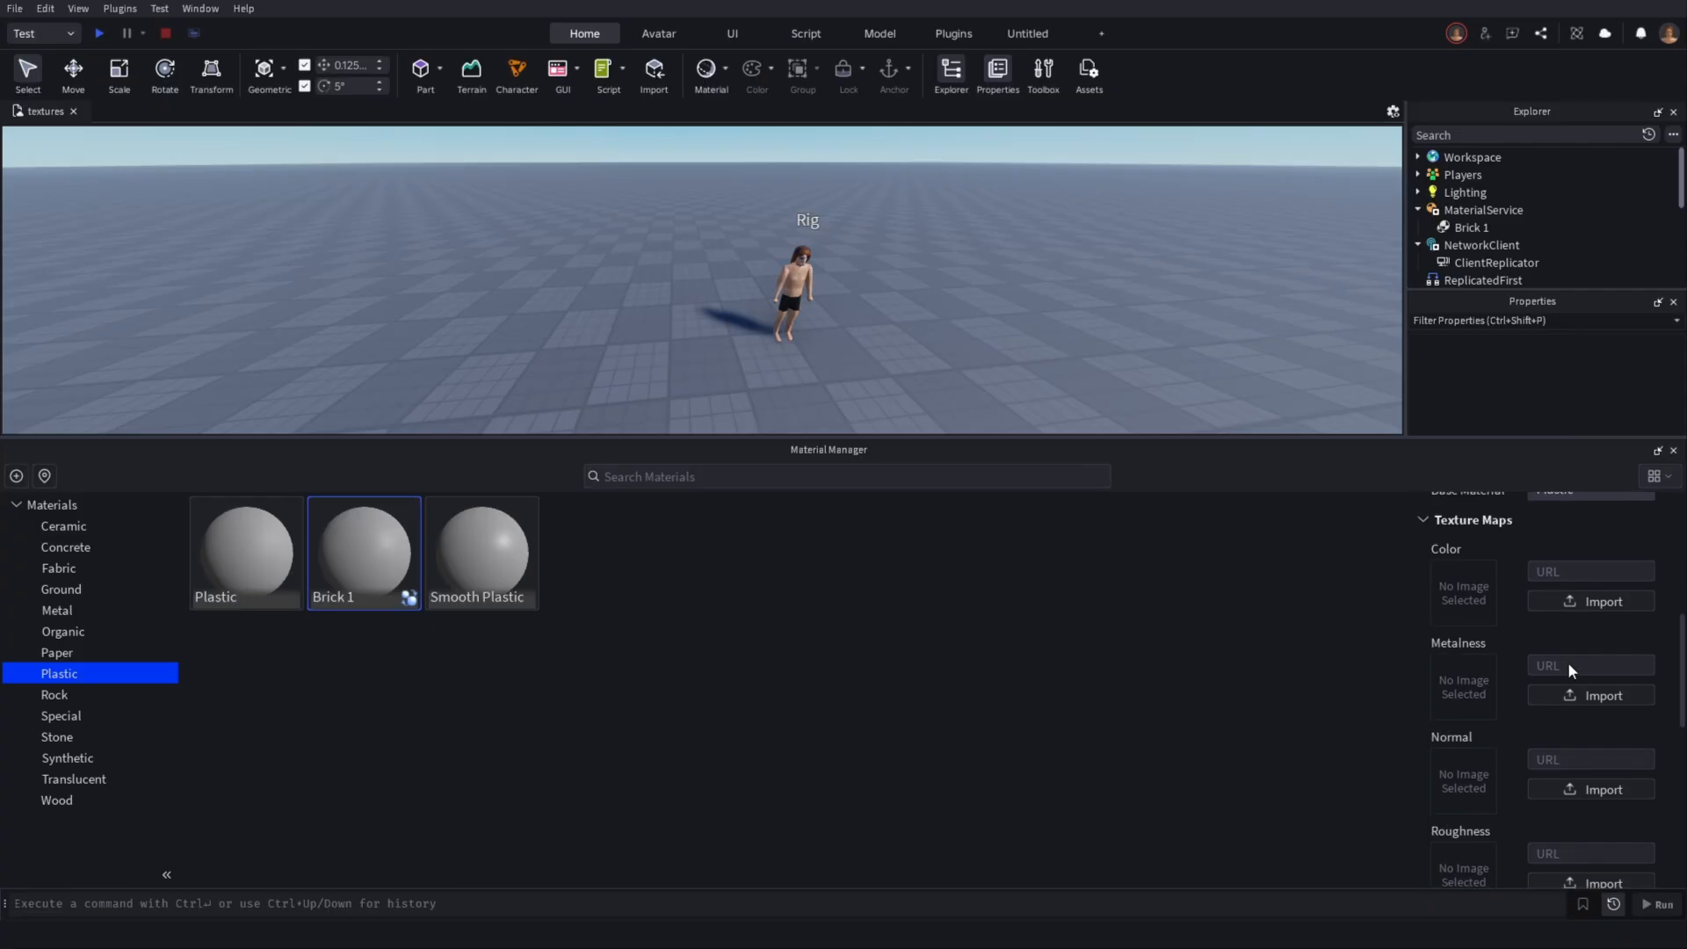
{"action": "left_click", "coordinate": [1576, 594]}
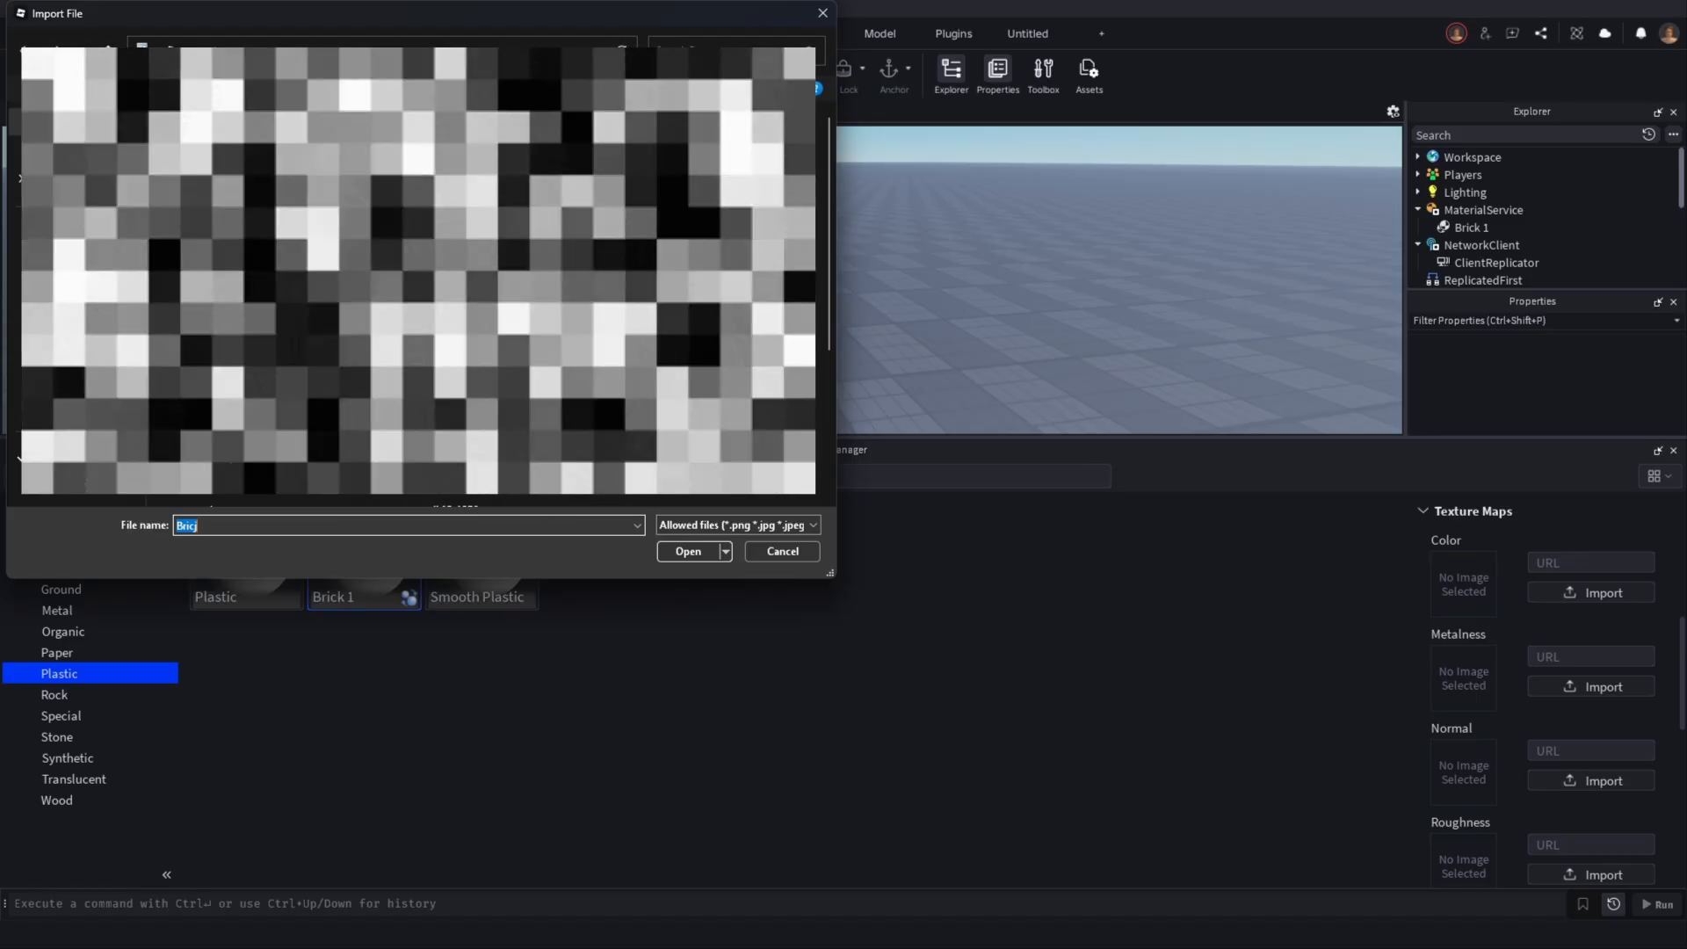
{"action": "left_click", "coordinate": [74, 262]}
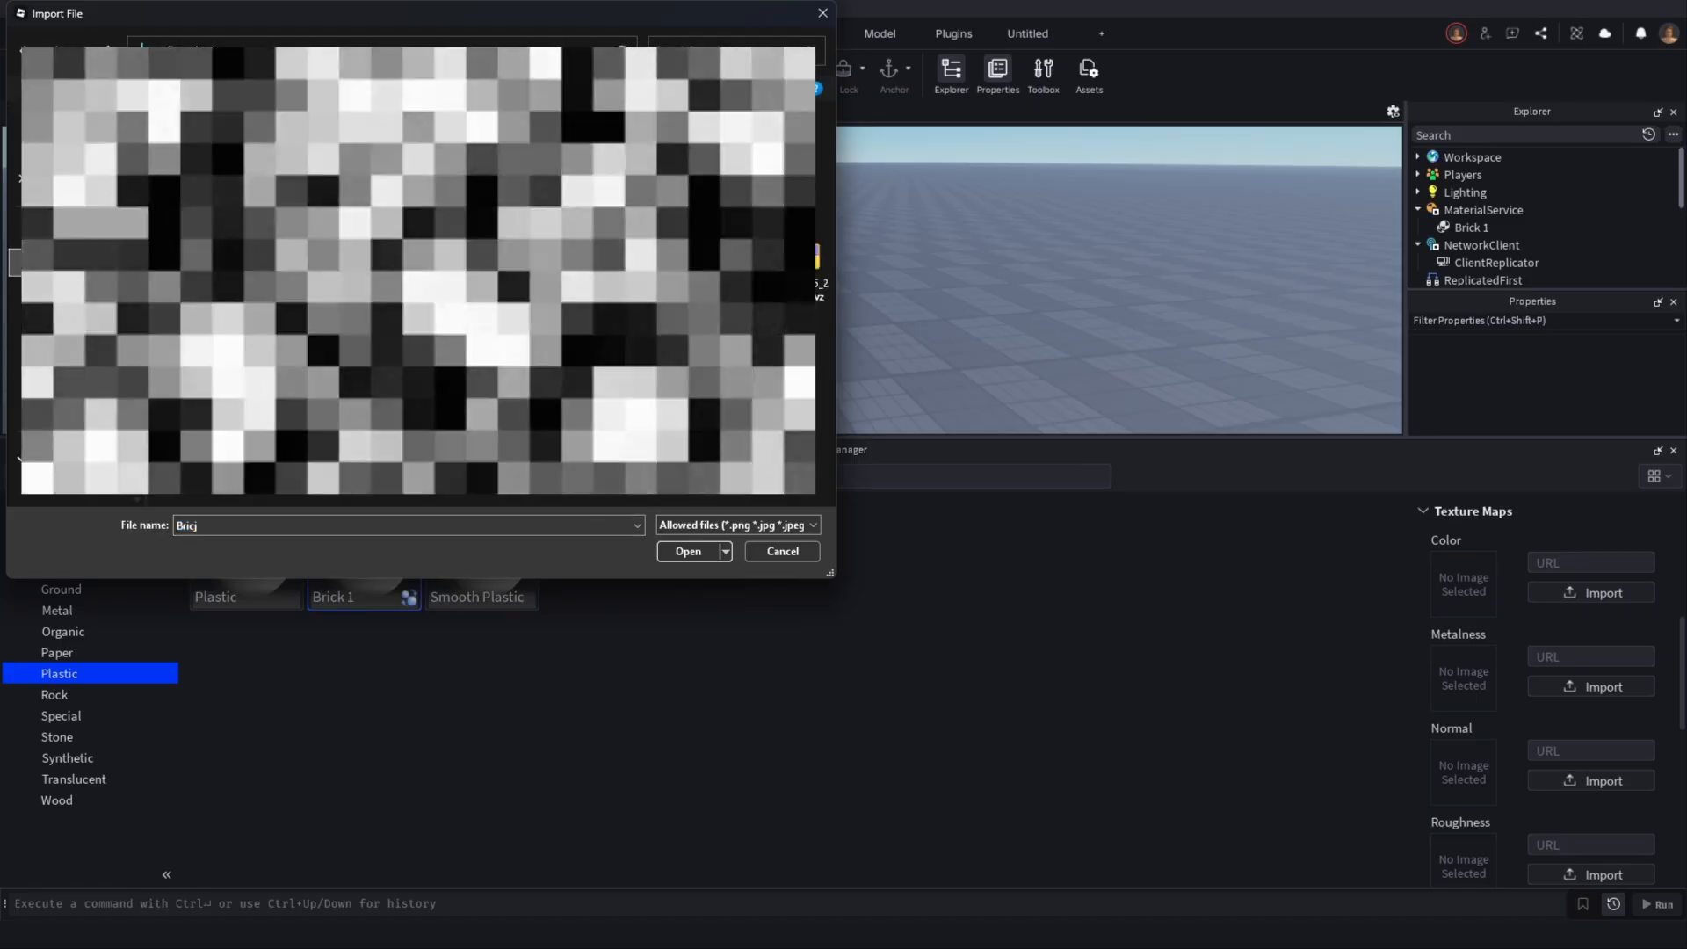
{"action": "double_click", "coordinate": [211, 176]}
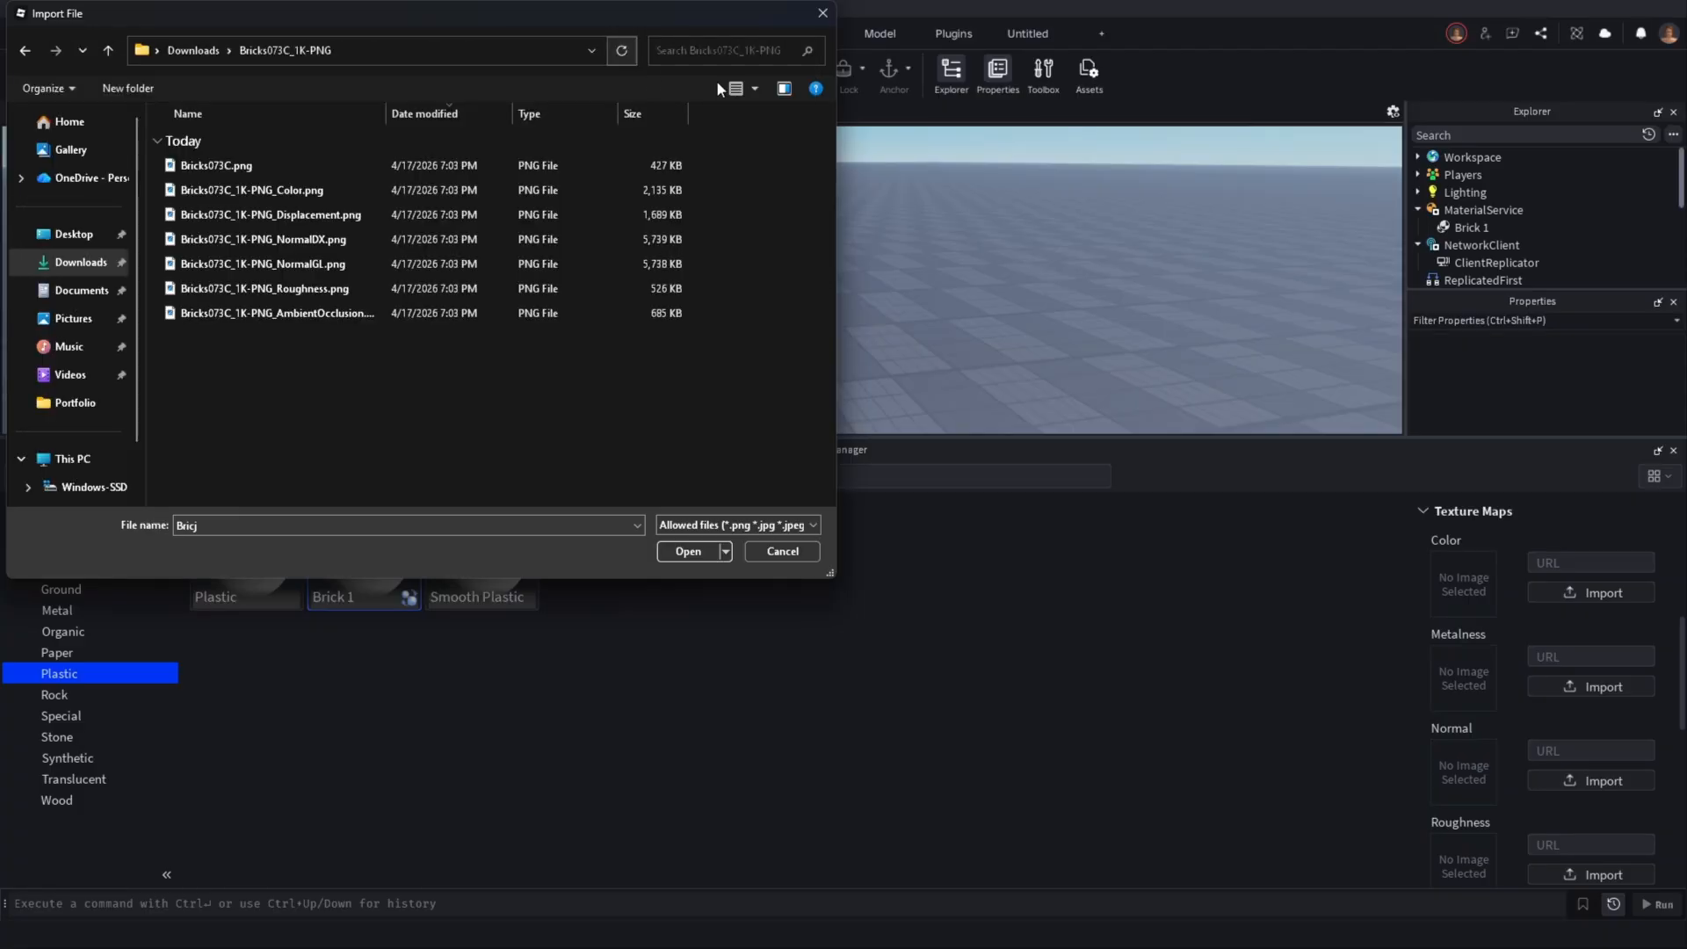
{"action": "left_click", "coordinate": [737, 89]}
{"action": "double_click", "coordinate": [448, 151]}
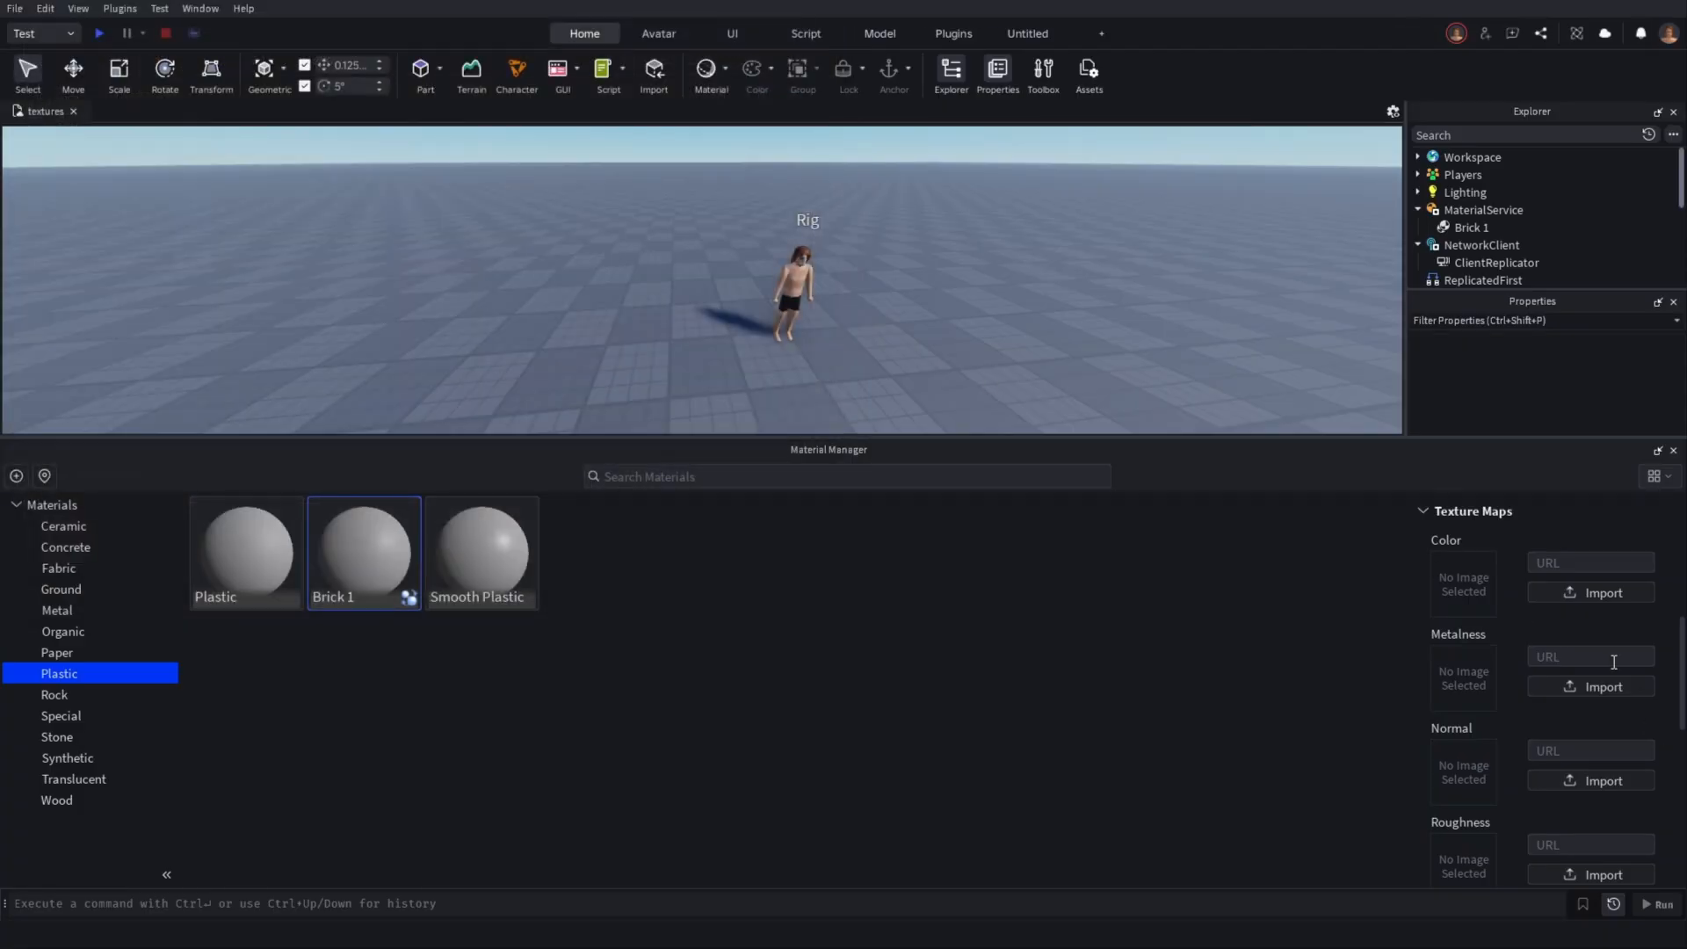
Import Bricks073C_1K-PNG_NormalGL.png as Brick 1's Normal map and Bricks073C_1K-PNG_Roughness.png as its Roughness map
{"action": "scroll", "coordinate": [1564, 714], "scroll_direction": "down", "scroll_amount": 2}
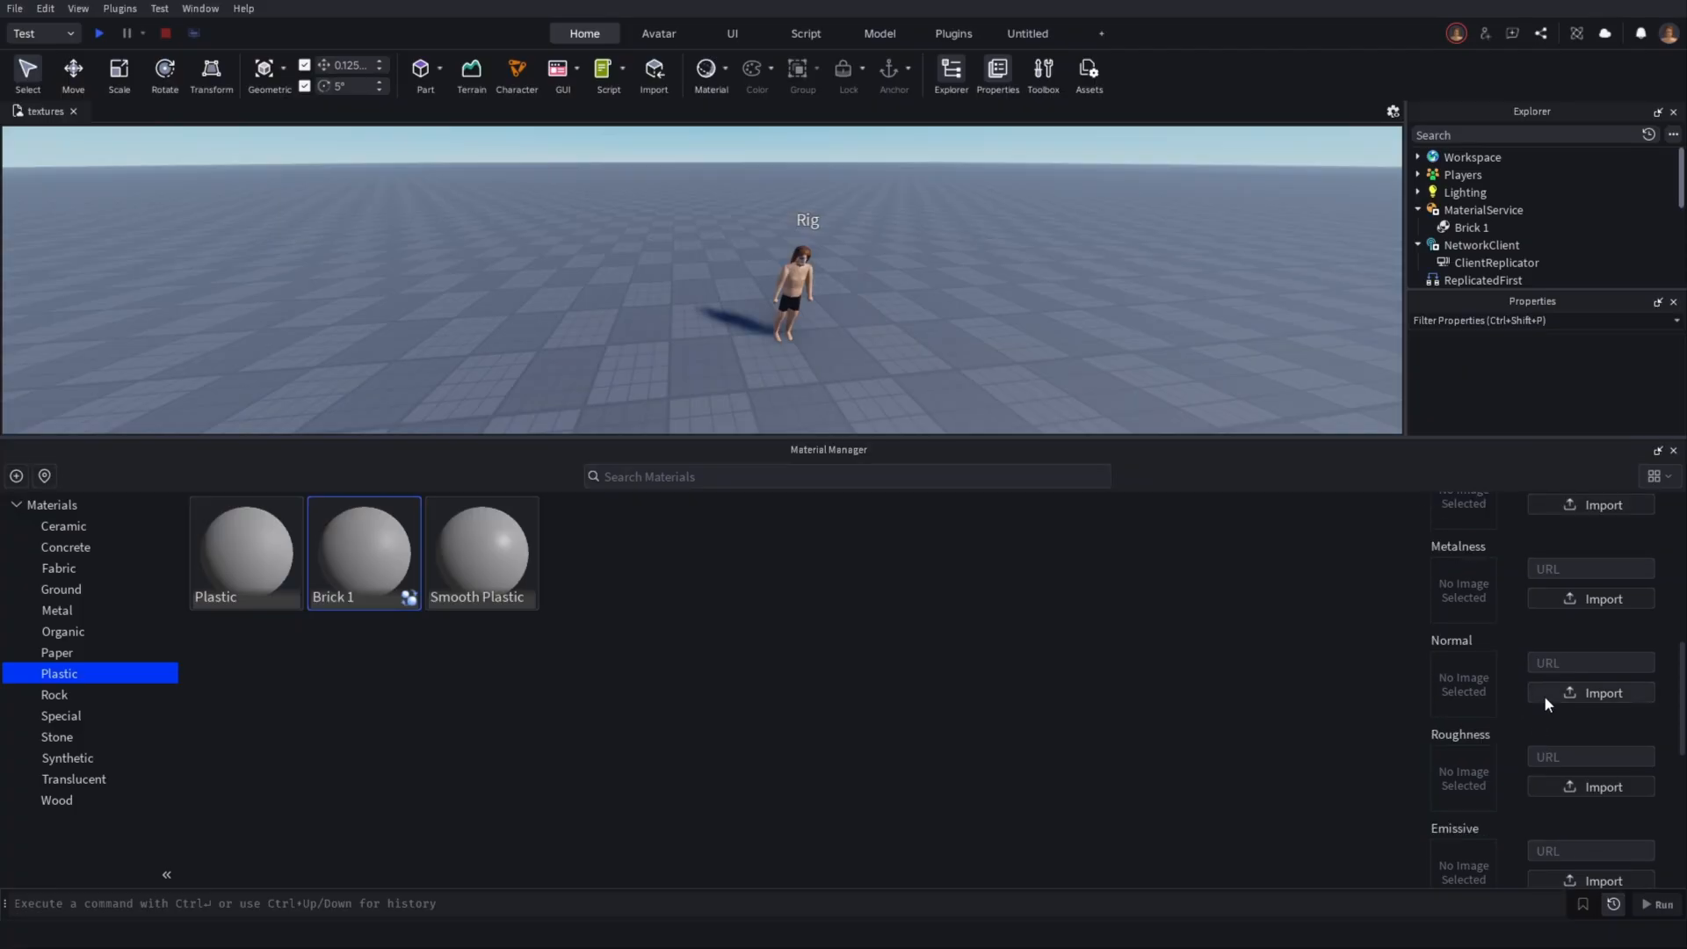
{"action": "left_click", "coordinate": [1552, 693]}
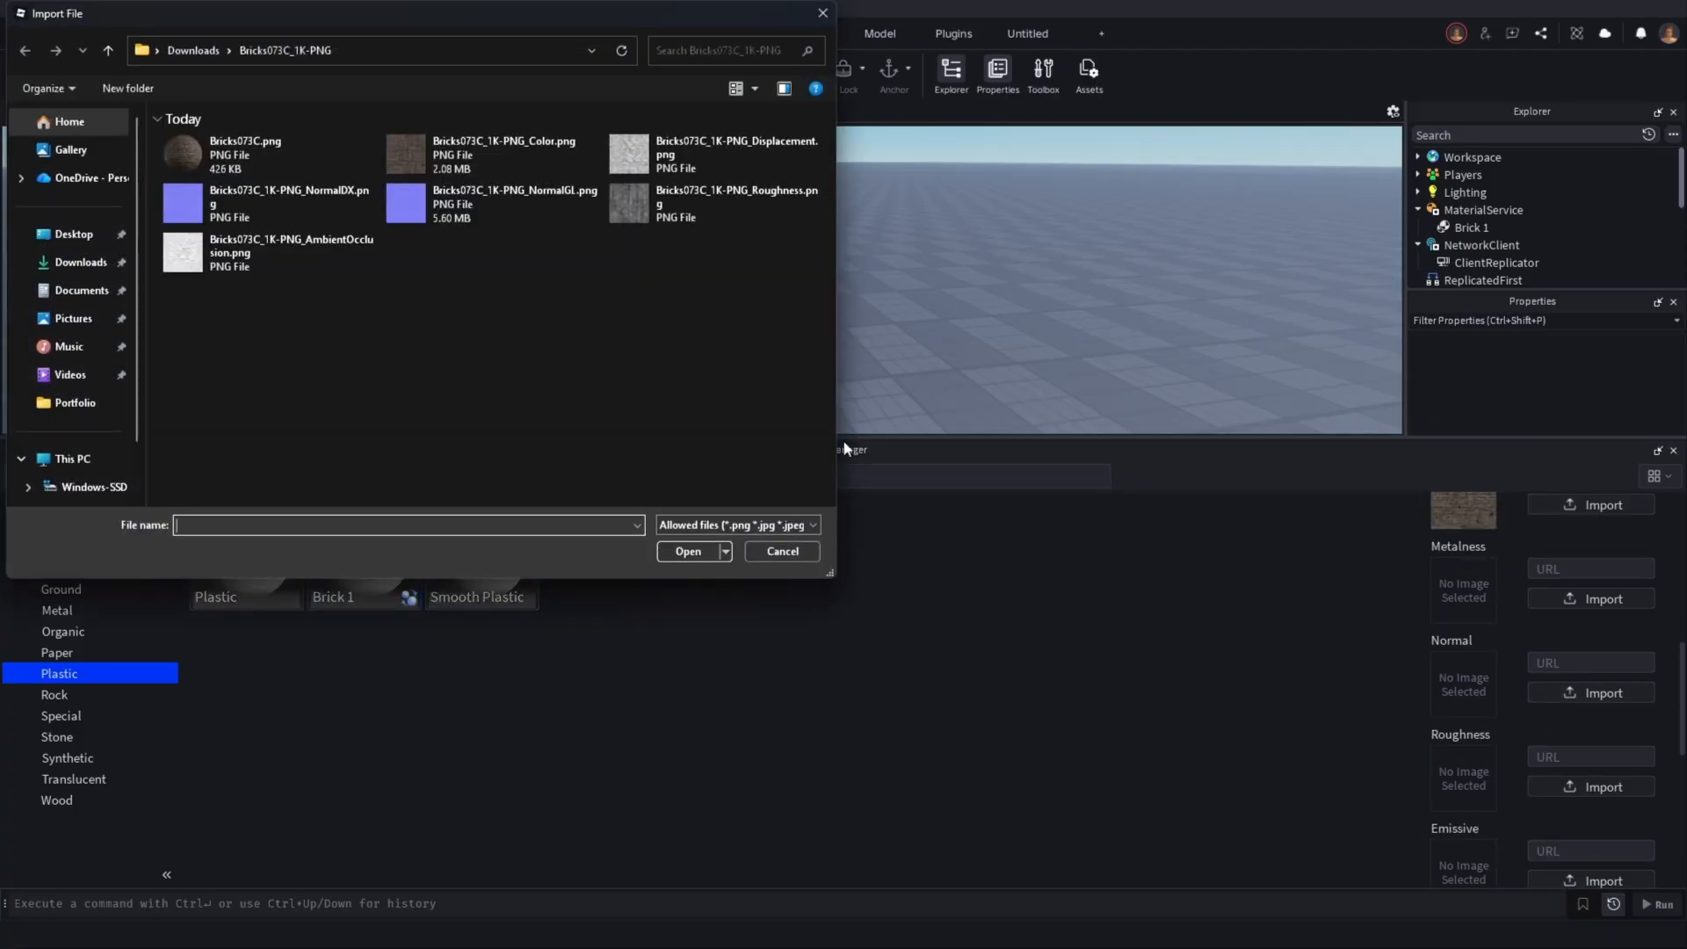
{"action": "double_click", "coordinate": [534, 209]}
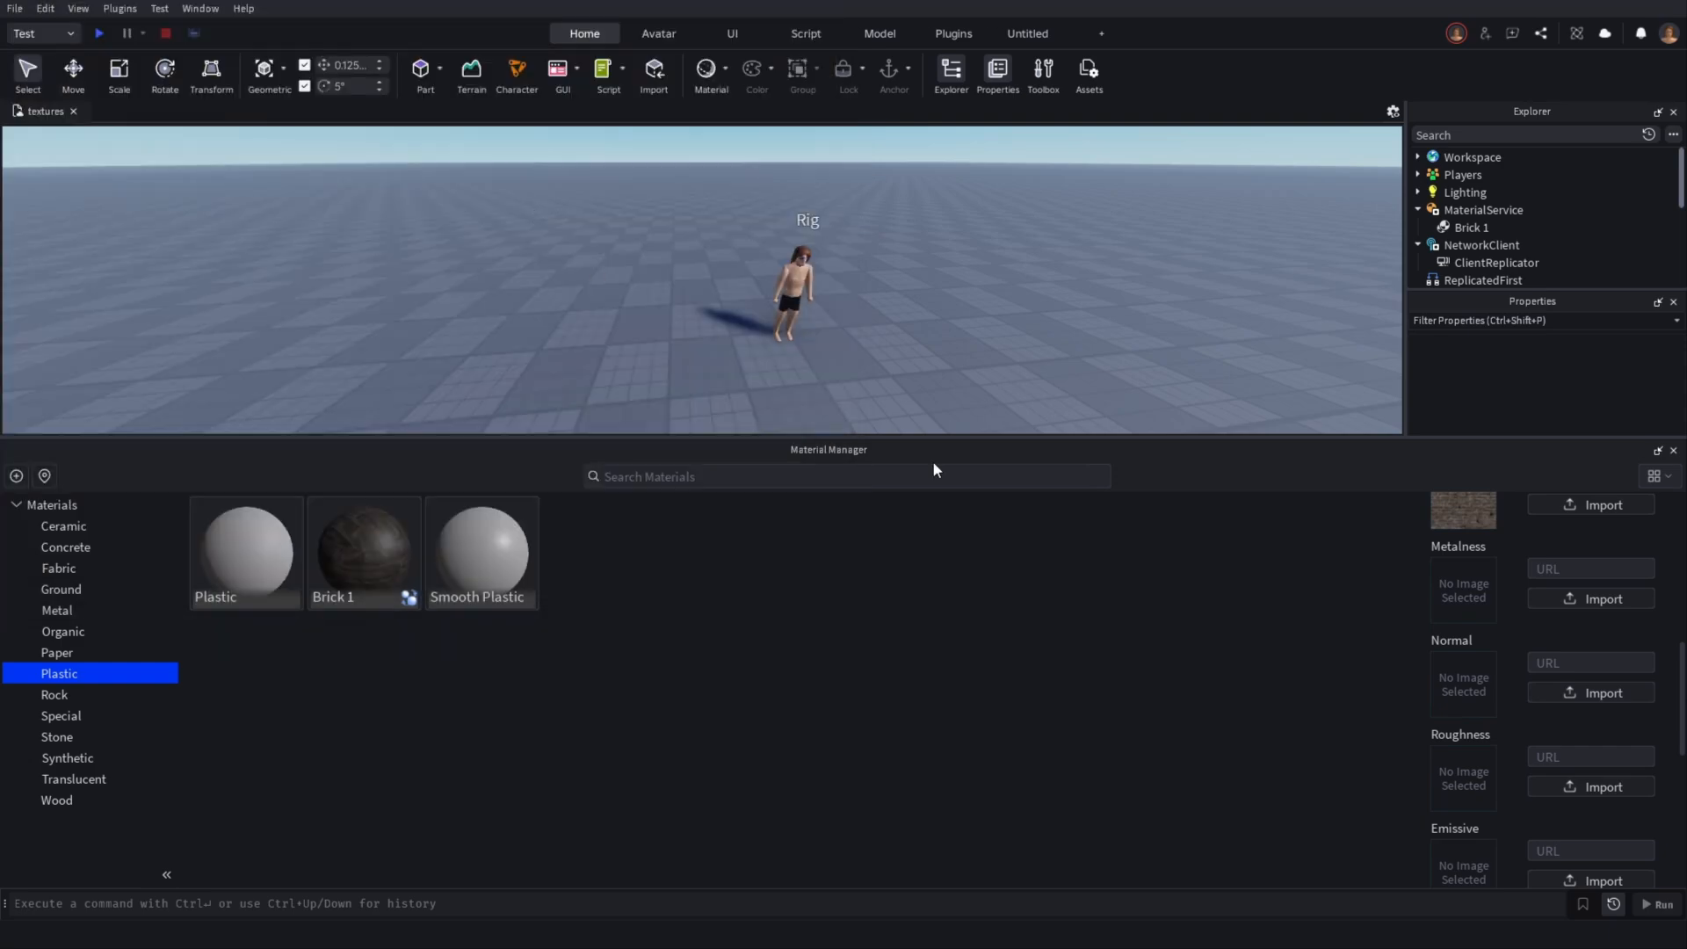
{"action": "left_click", "coordinate": [1592, 791]}
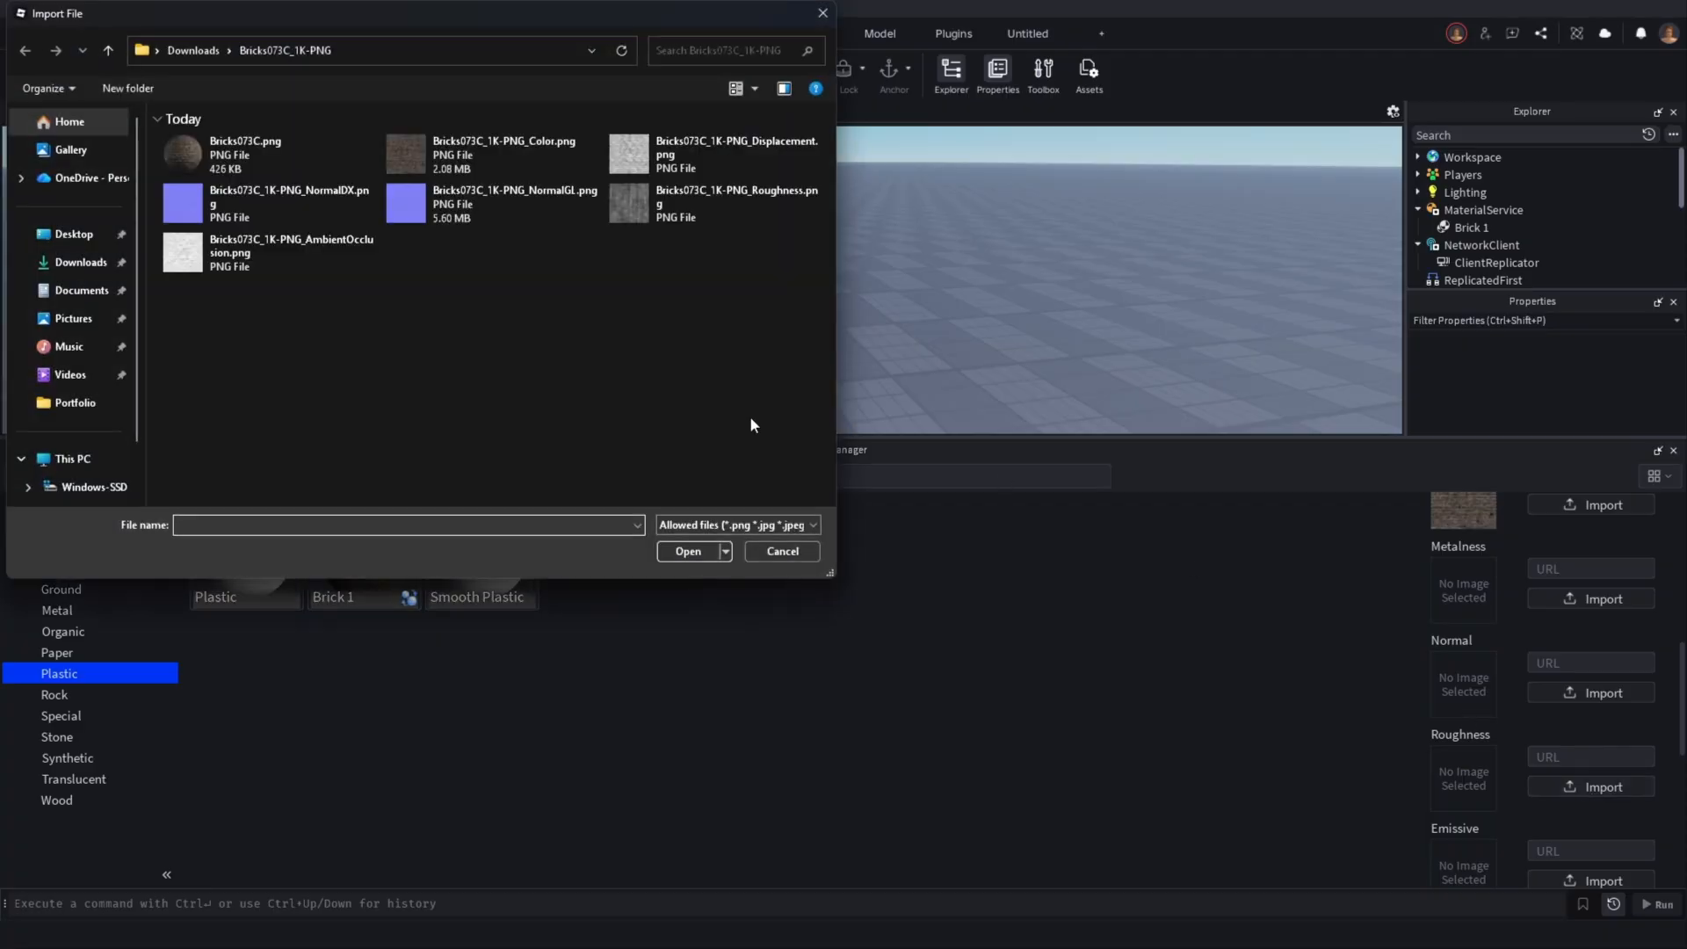
{"action": "double_click", "coordinate": [738, 218]}
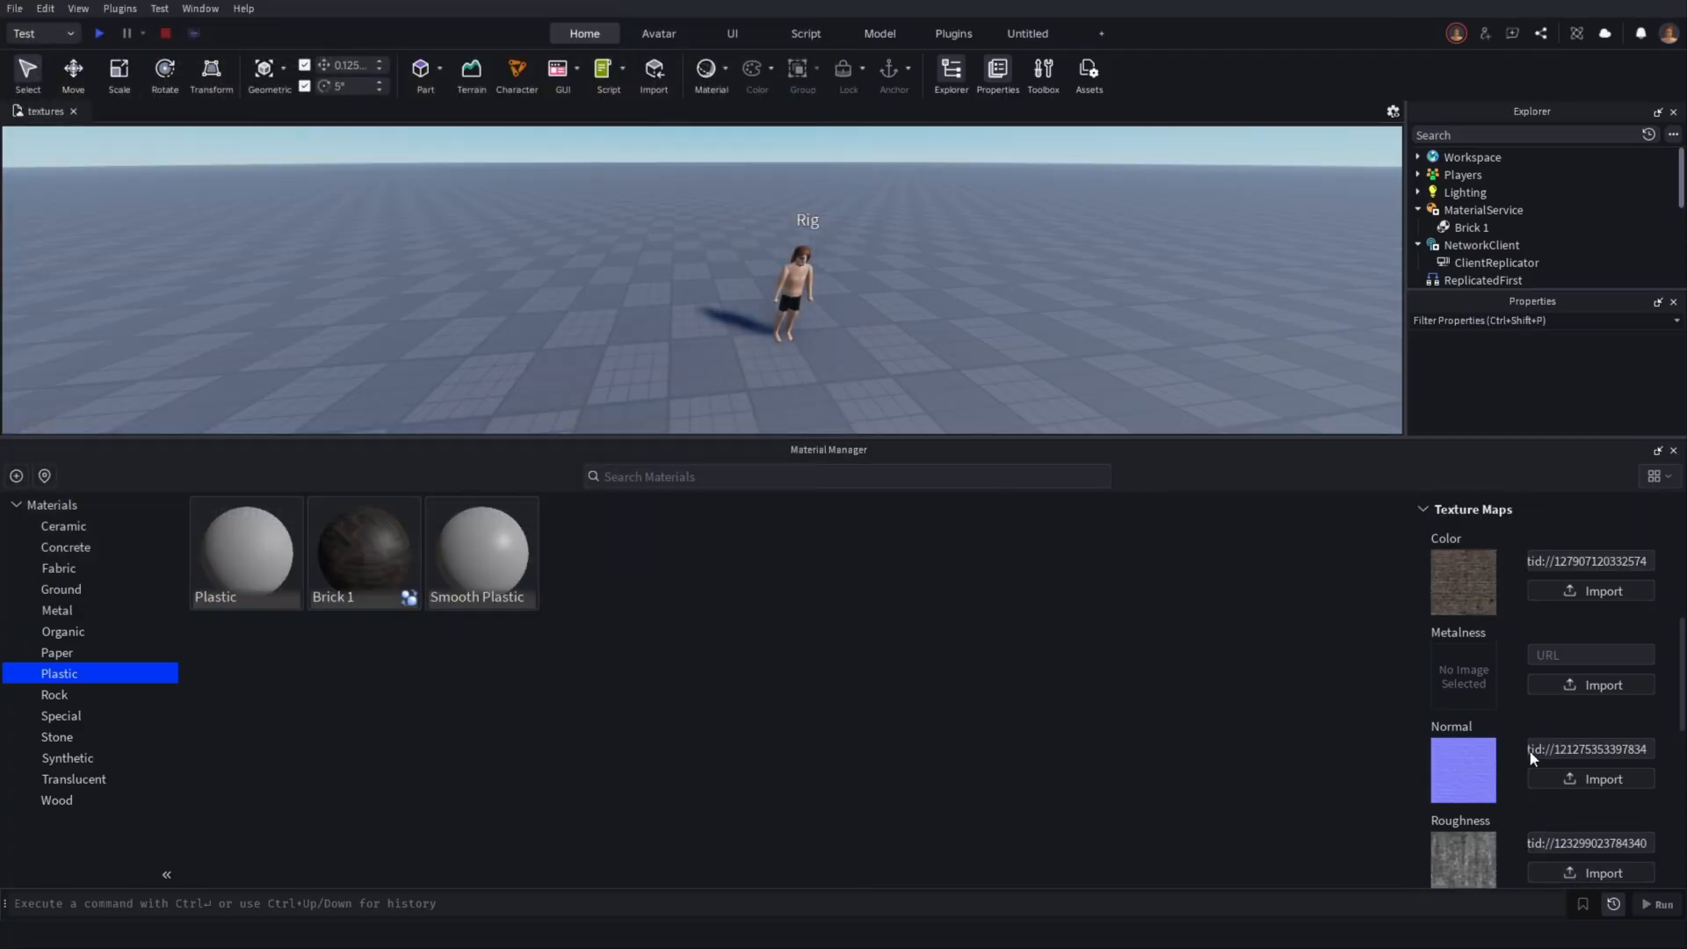
{"action": "scroll", "coordinate": [1528, 751], "scroll_direction": "down", "scroll_amount": 5}
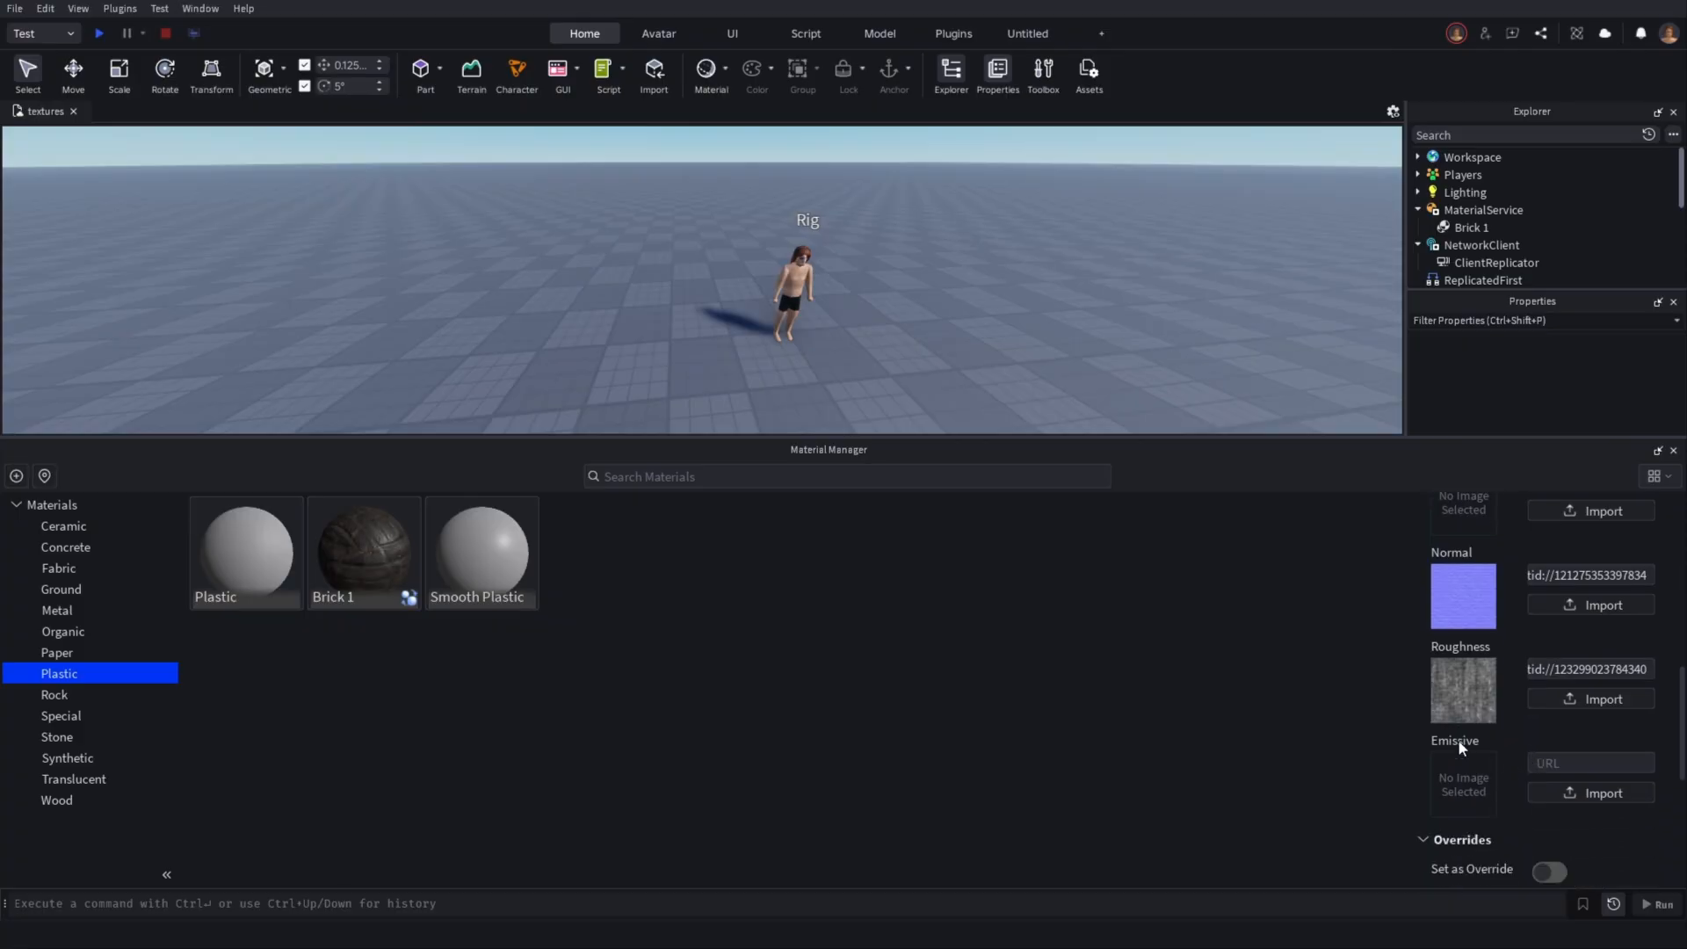
{"action": "scroll", "coordinate": [1458, 741], "scroll_direction": "up", "scroll_amount": 5}
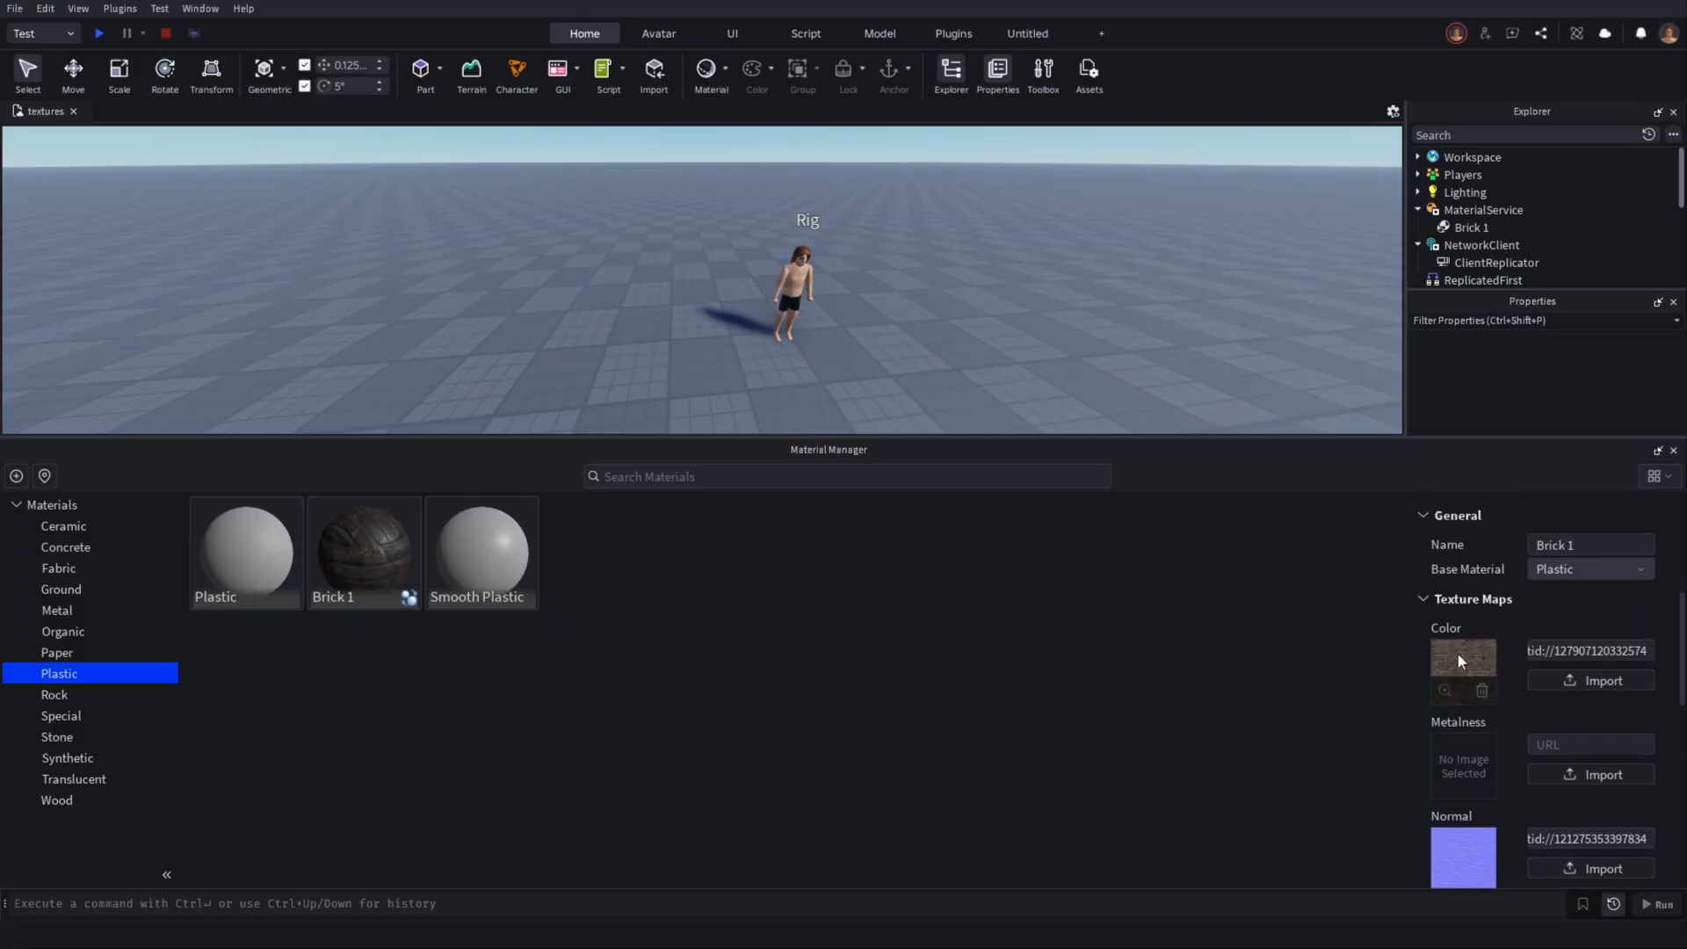
{"action": "scroll", "coordinate": [1485, 702], "scroll_direction": "down", "scroll_amount": 2}
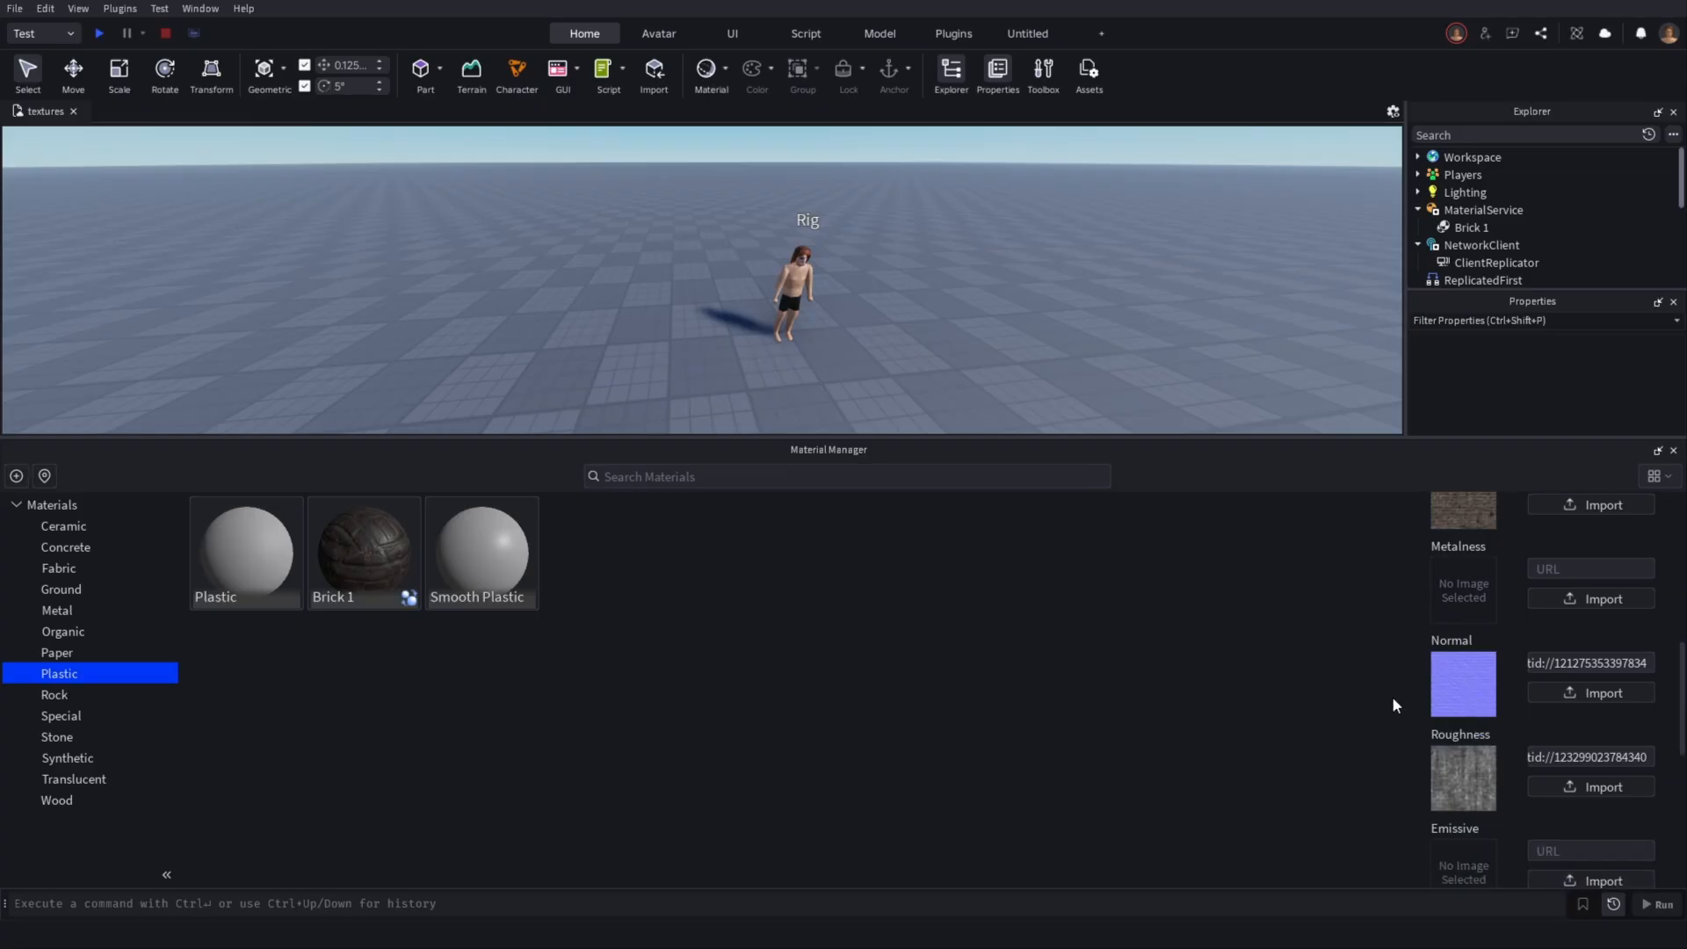
{"action": "key", "text": "w"}
{"action": "right_click_drag", "start_coordinate": [741, 307], "coordinate": [730, 302]}
{"action": "scroll", "coordinate": [1557, 618], "scroll_direction": "up", "scroll_amount": 1}
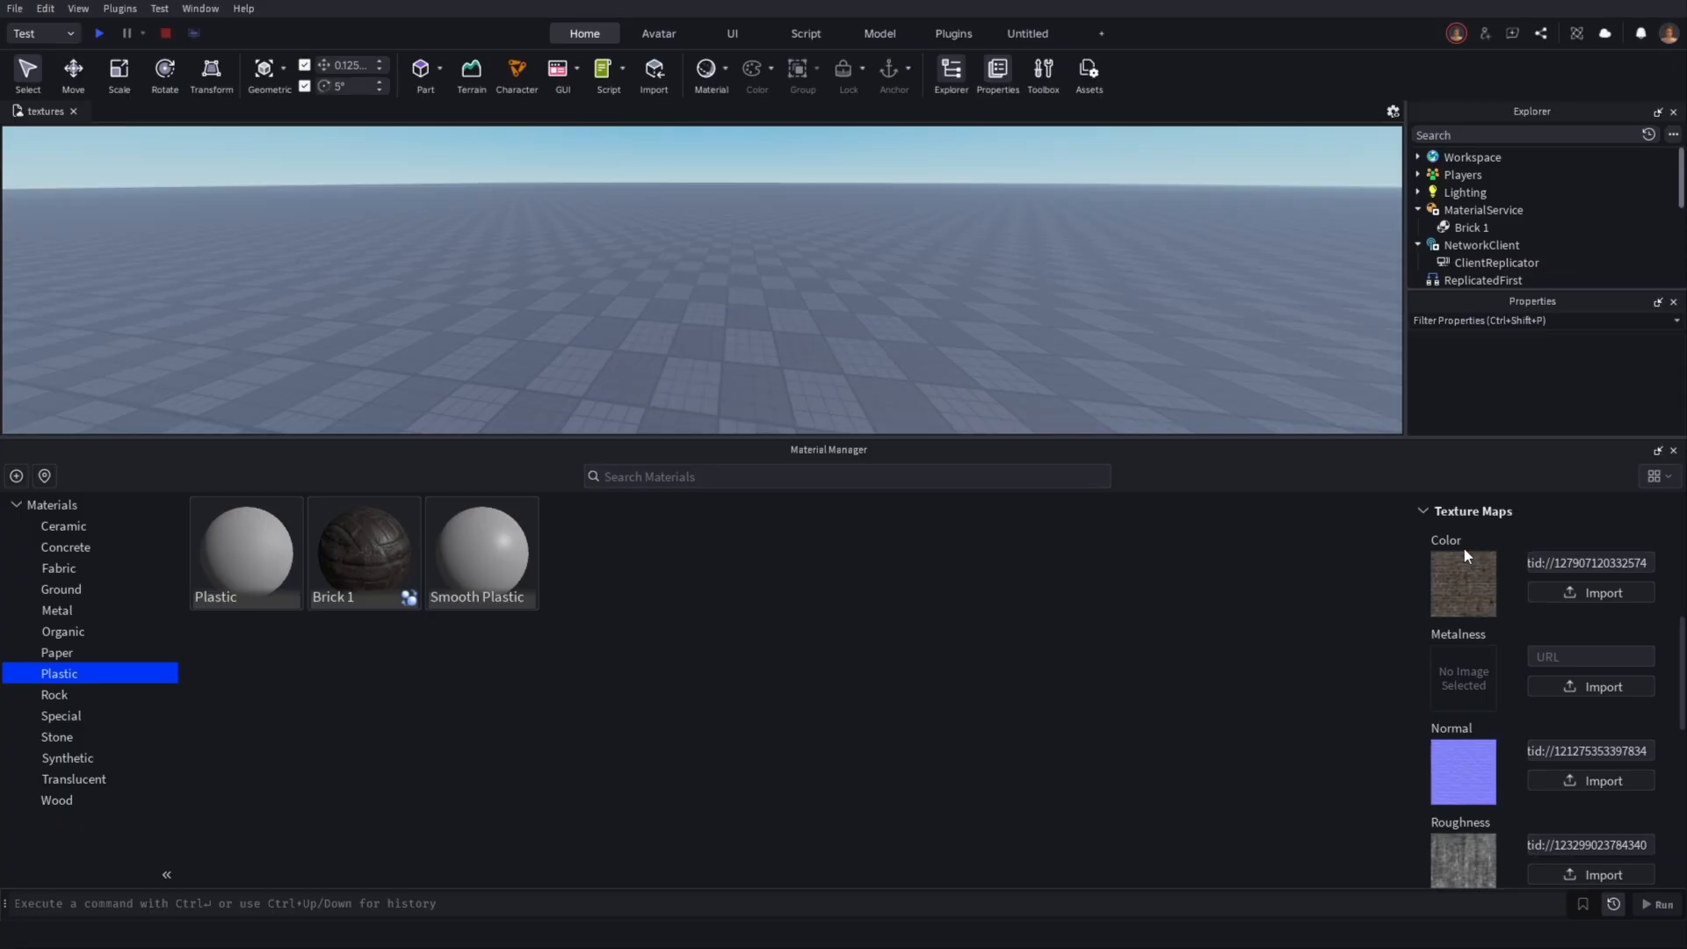
{"action": "left_click", "coordinate": [1089, 78]}
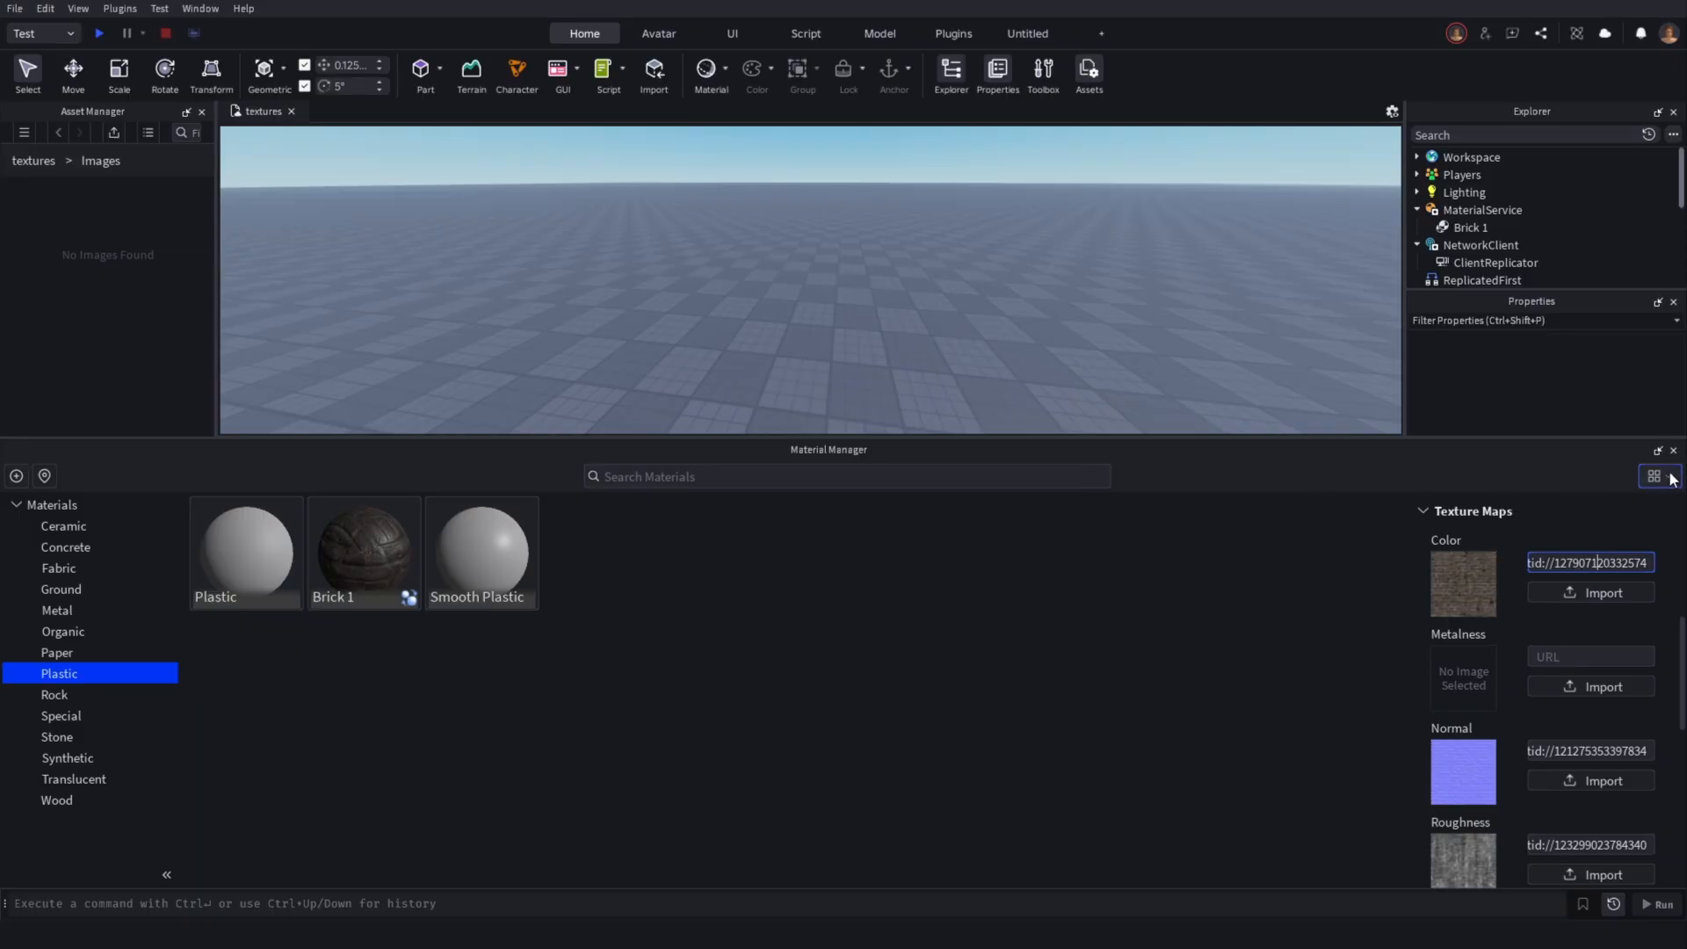
{"action": "right_click_drag", "start_coordinate": [1030, 319], "coordinate": [1032, 348]}
{"action": "left_click", "coordinate": [201, 111]}
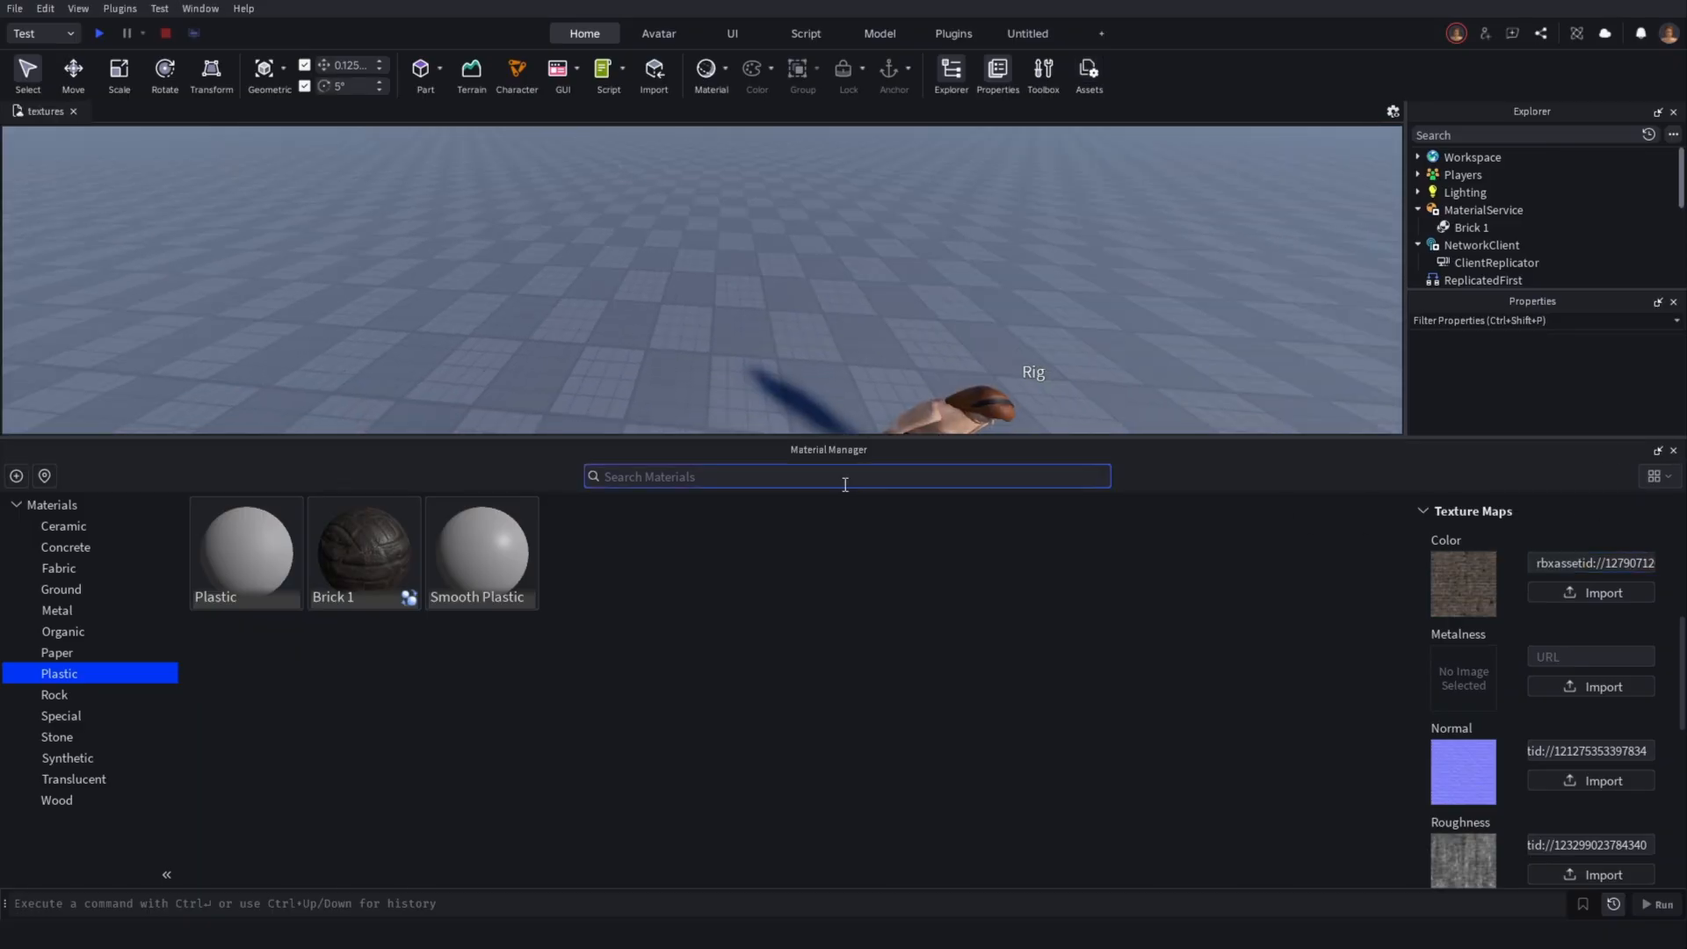
{"action": "right_click_drag", "start_coordinate": [789, 351], "coordinate": [789, 337]}
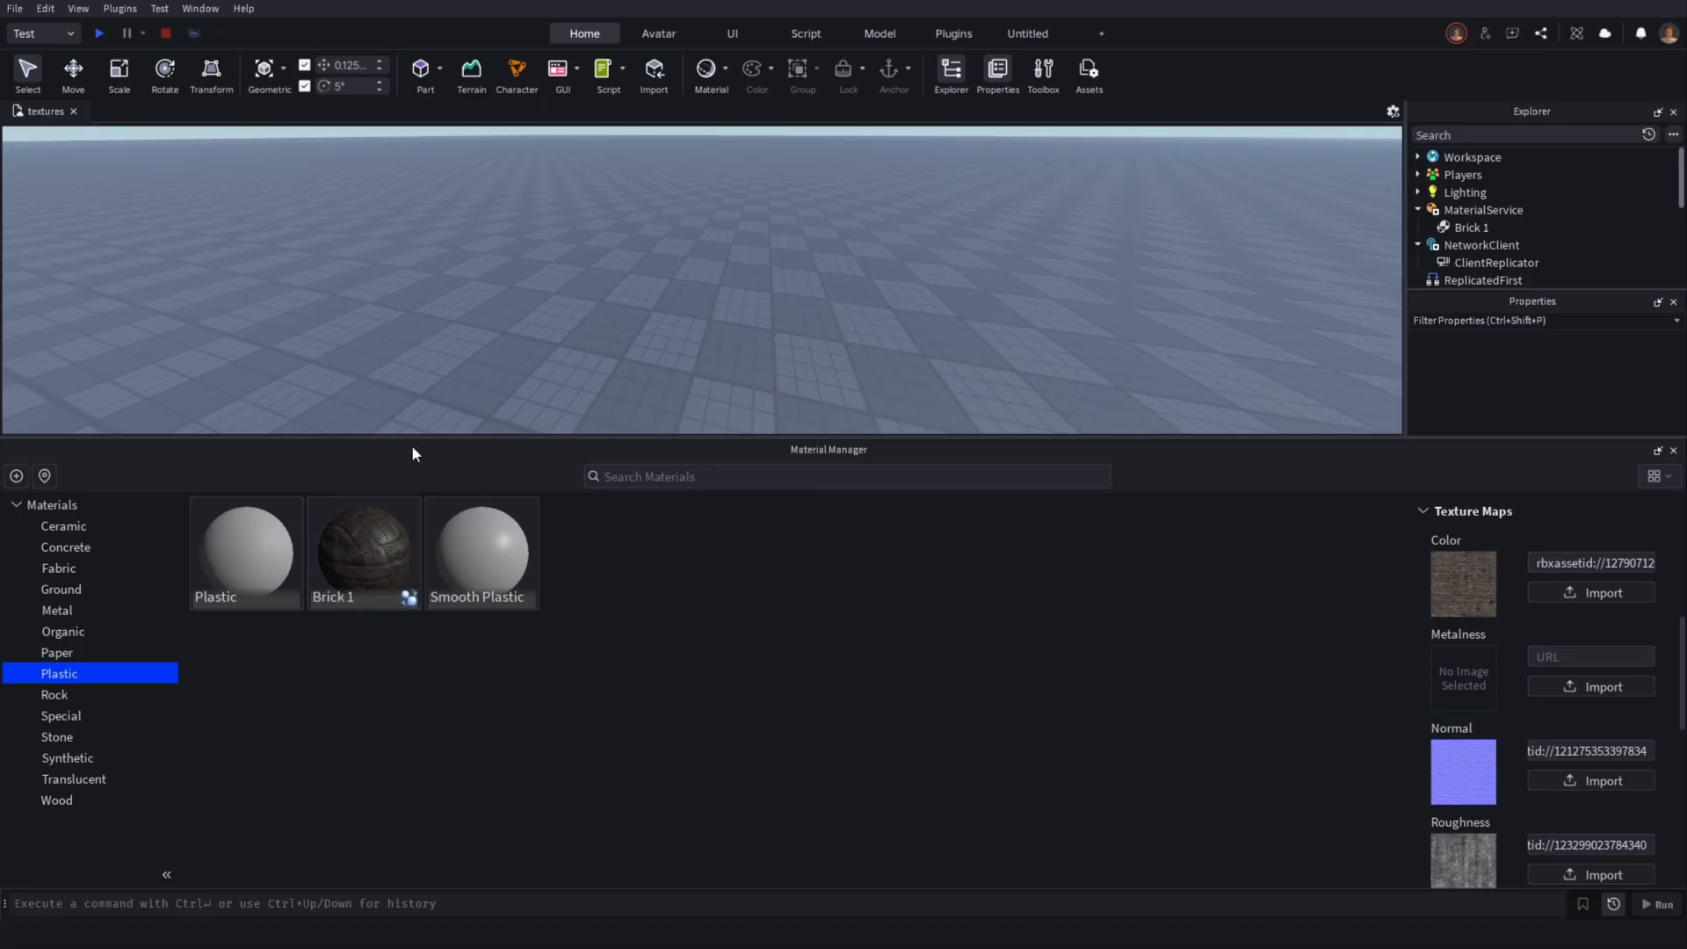
Shrink the Material Manager to enlarge the viewport and insert a new block part on the baseplate
{"action": "right_click_drag", "start_coordinate": [552, 173], "coordinate": [693, 429]}
{"action": "left_click_drag", "start_coordinate": [691, 438], "coordinate": [694, 625]}
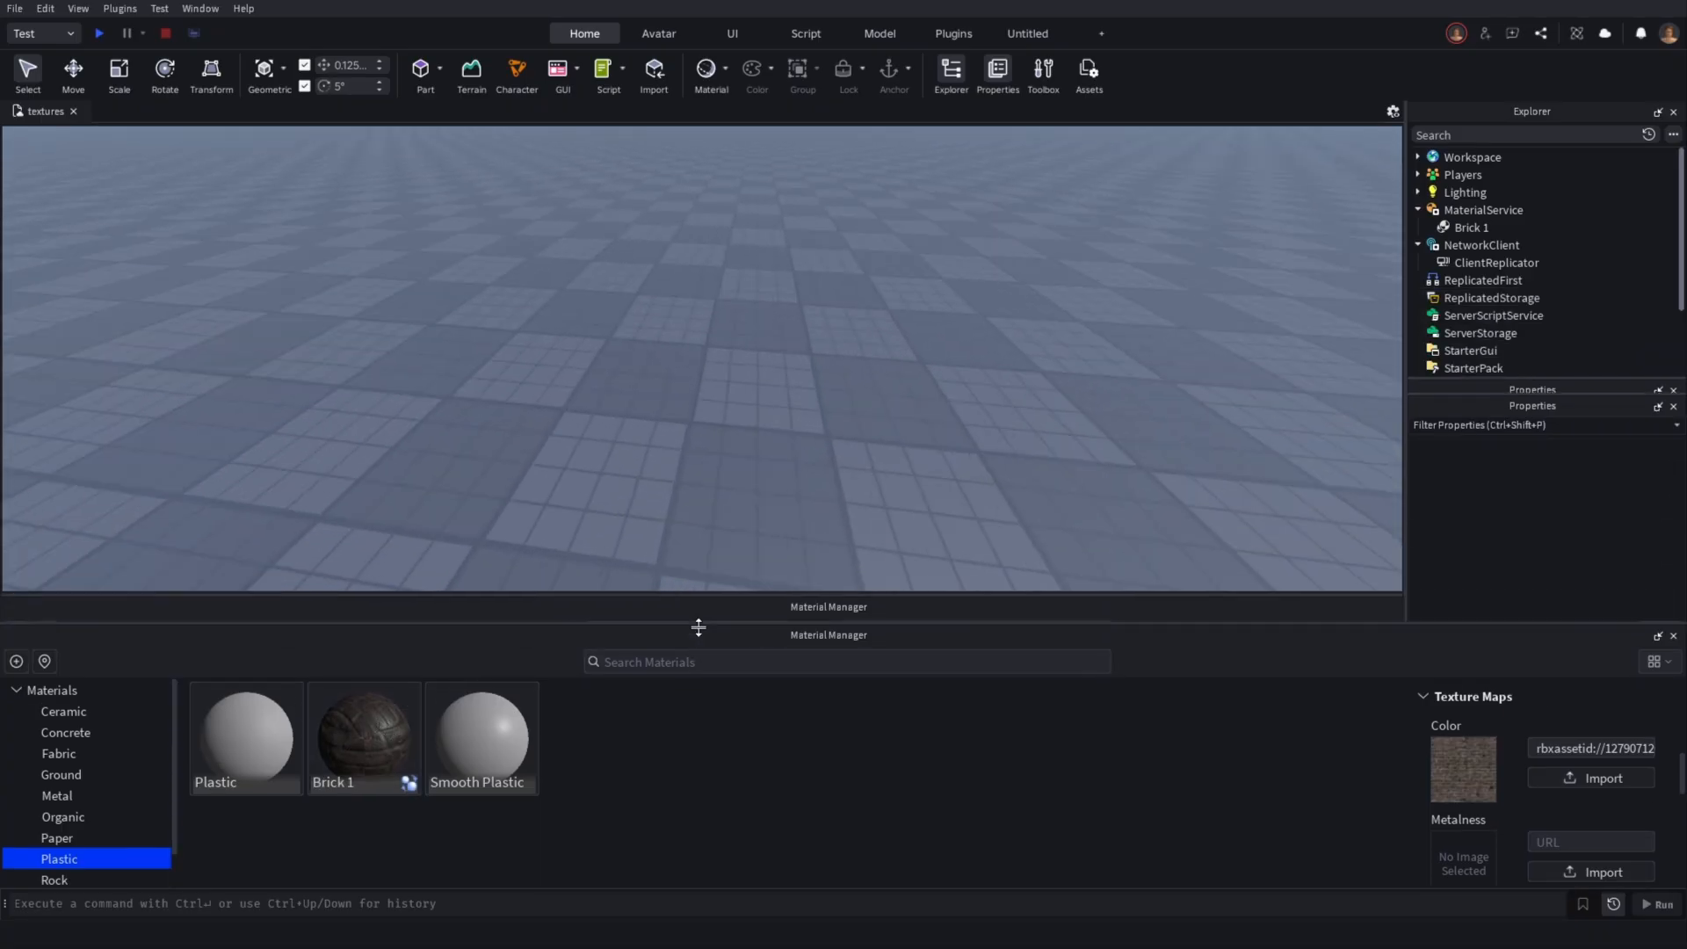
{"action": "scroll", "coordinate": [673, 336], "scroll_direction": "up", "scroll_amount": 3}
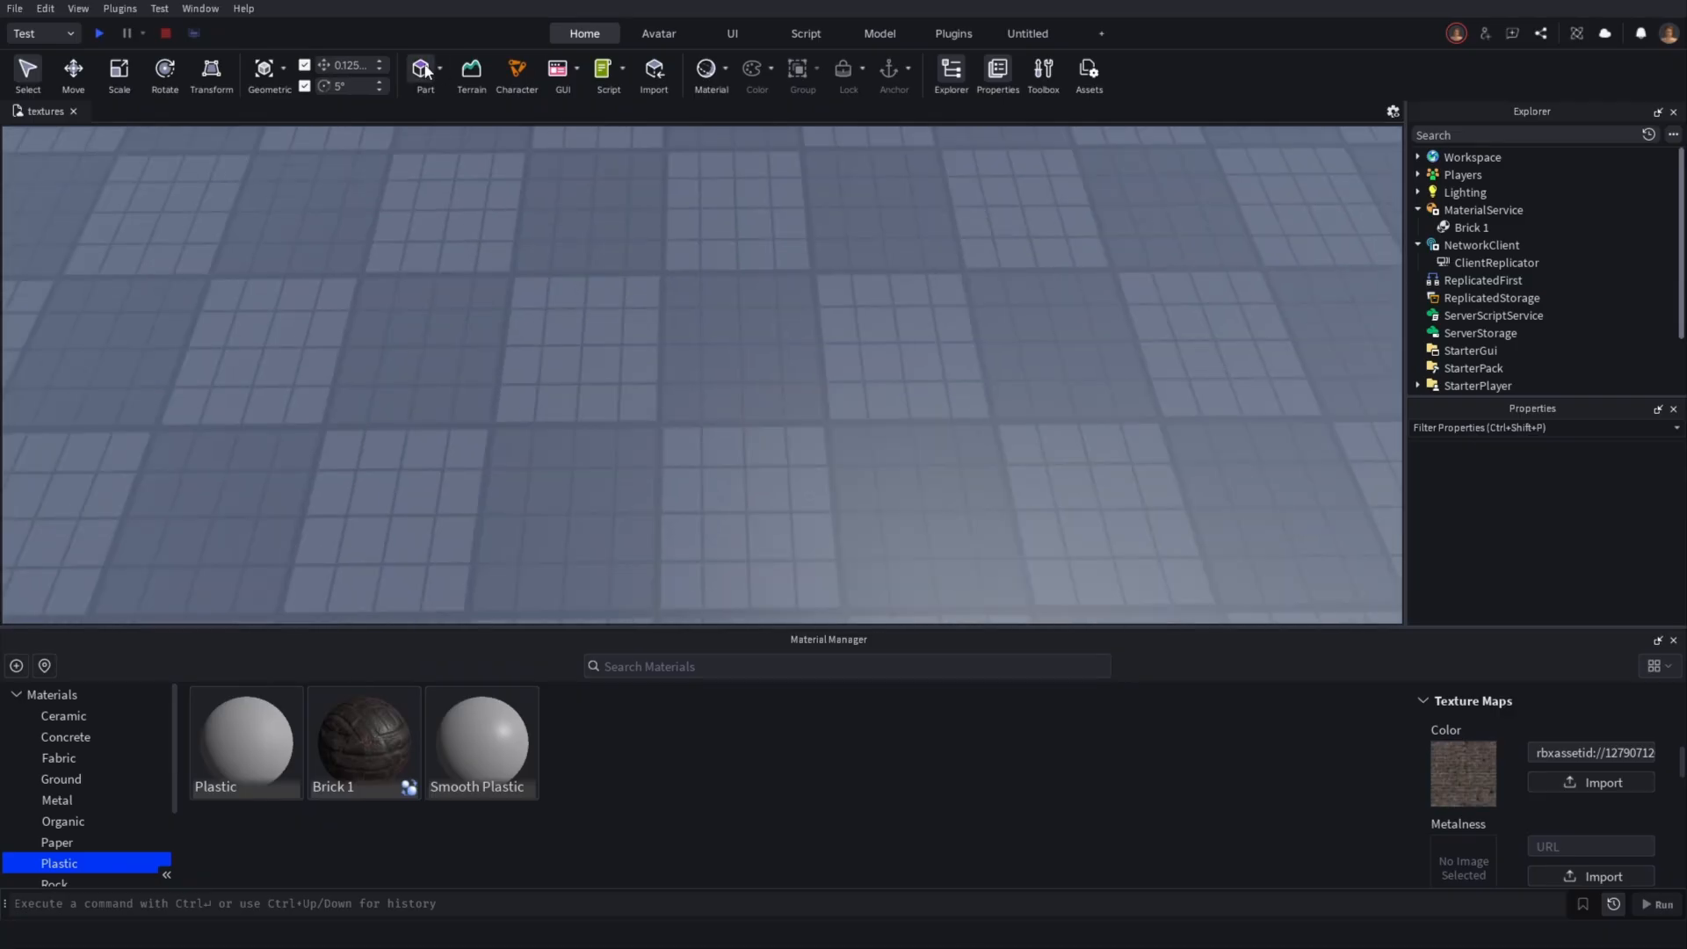
{"action": "left_click", "coordinate": [422, 69]}
Stand the new part upright and scale it up into a tall, thin slab
{"action": "key", "text": "ctrl+3"}
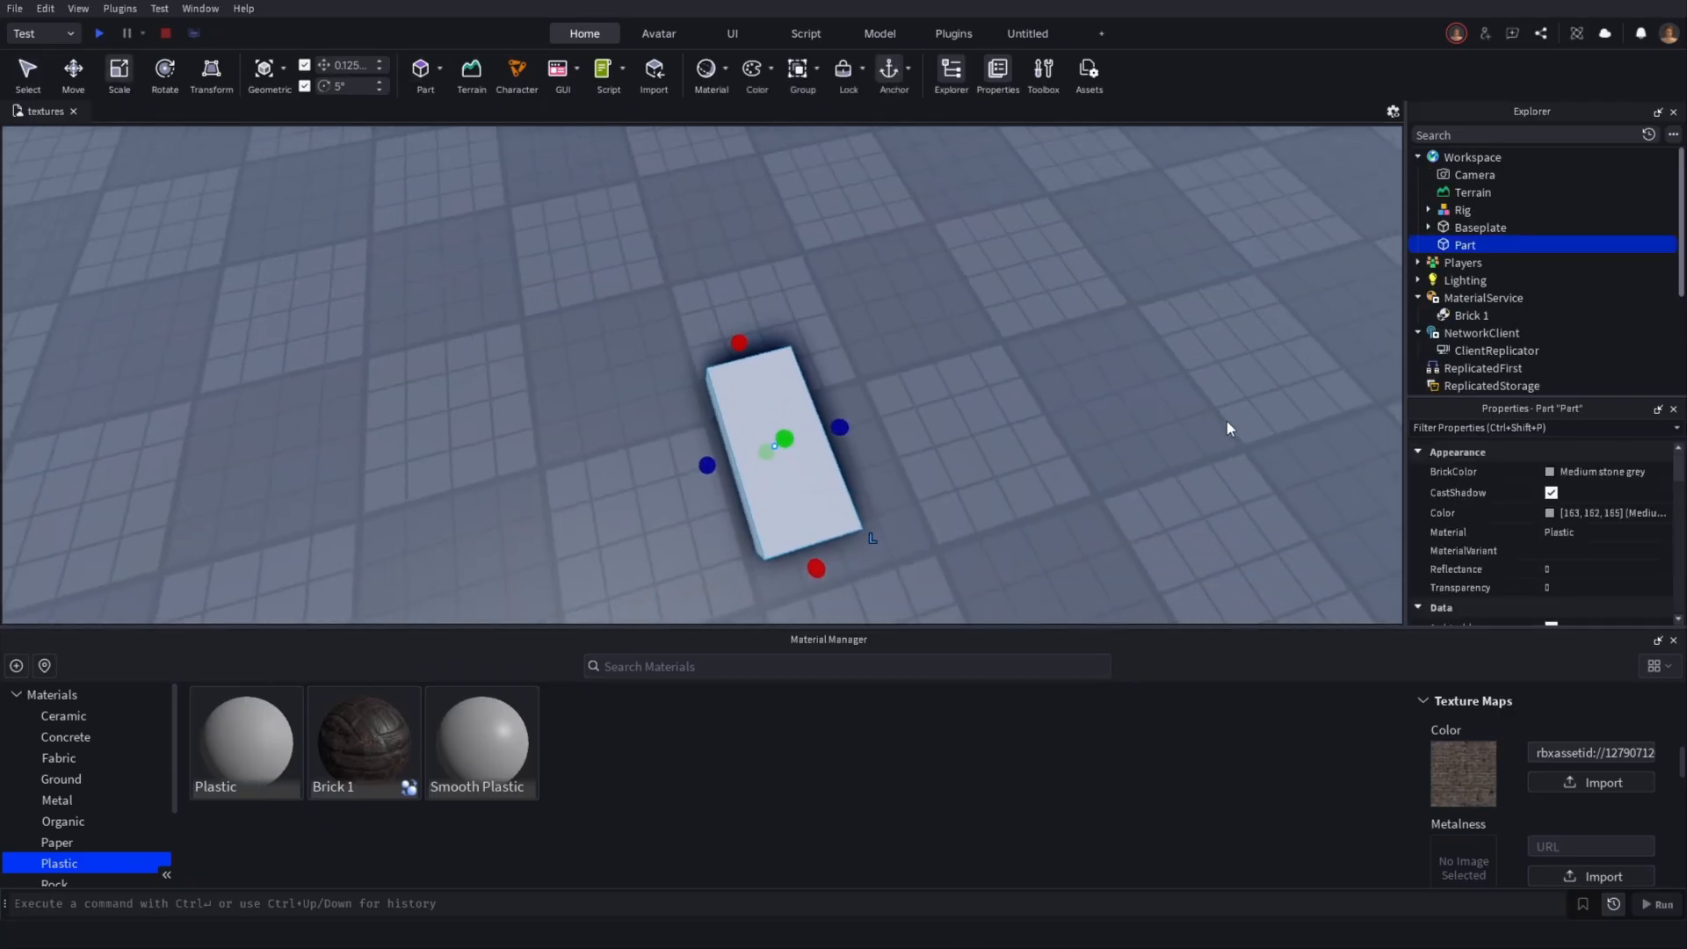
{"action": "scroll", "coordinate": [1226, 420], "scroll_direction": "down", "scroll_amount": 3}
{"action": "left_click_drag", "start_coordinate": [726, 402], "coordinate": [946, 346]}
{"action": "scroll", "coordinate": [831, 308], "scroll_direction": "up", "scroll_amount": 3}
{"action": "left_click_drag", "start_coordinate": [742, 308], "coordinate": [710, 371]}
{"action": "scroll", "coordinate": [713, 303], "scroll_direction": "up", "scroll_amount": 2}
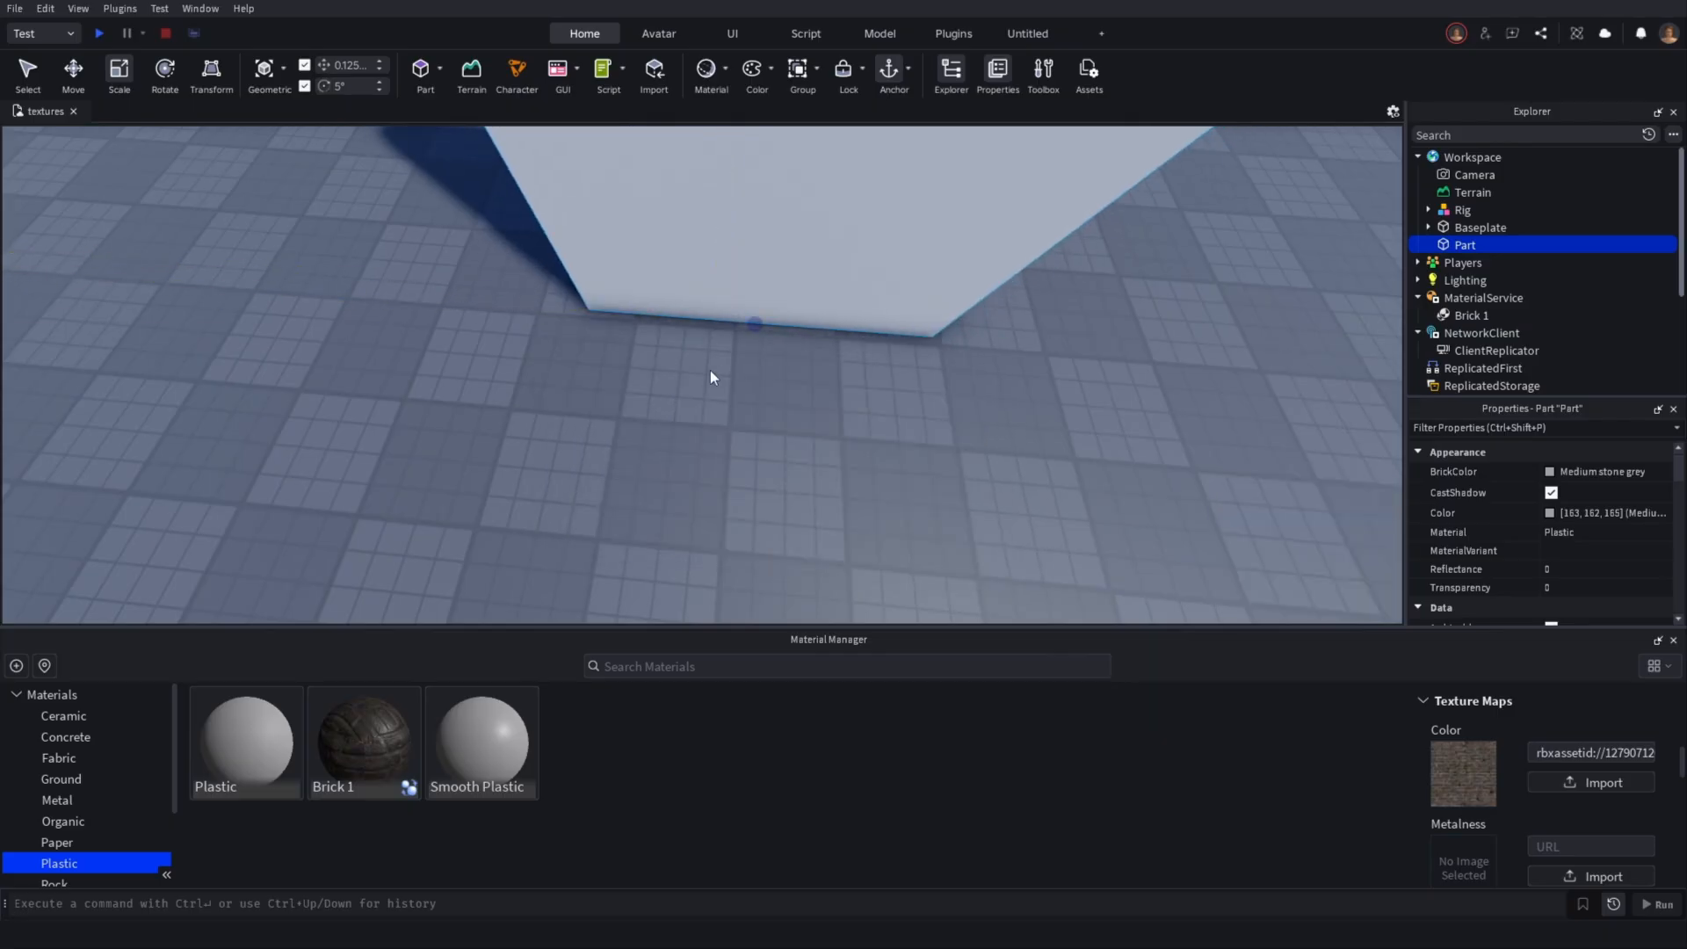
{"action": "left_click", "coordinate": [710, 371]}
{"action": "right_click_drag", "start_coordinate": [709, 371], "coordinate": [647, 284]}
{"action": "left_click", "coordinate": [647, 284]}
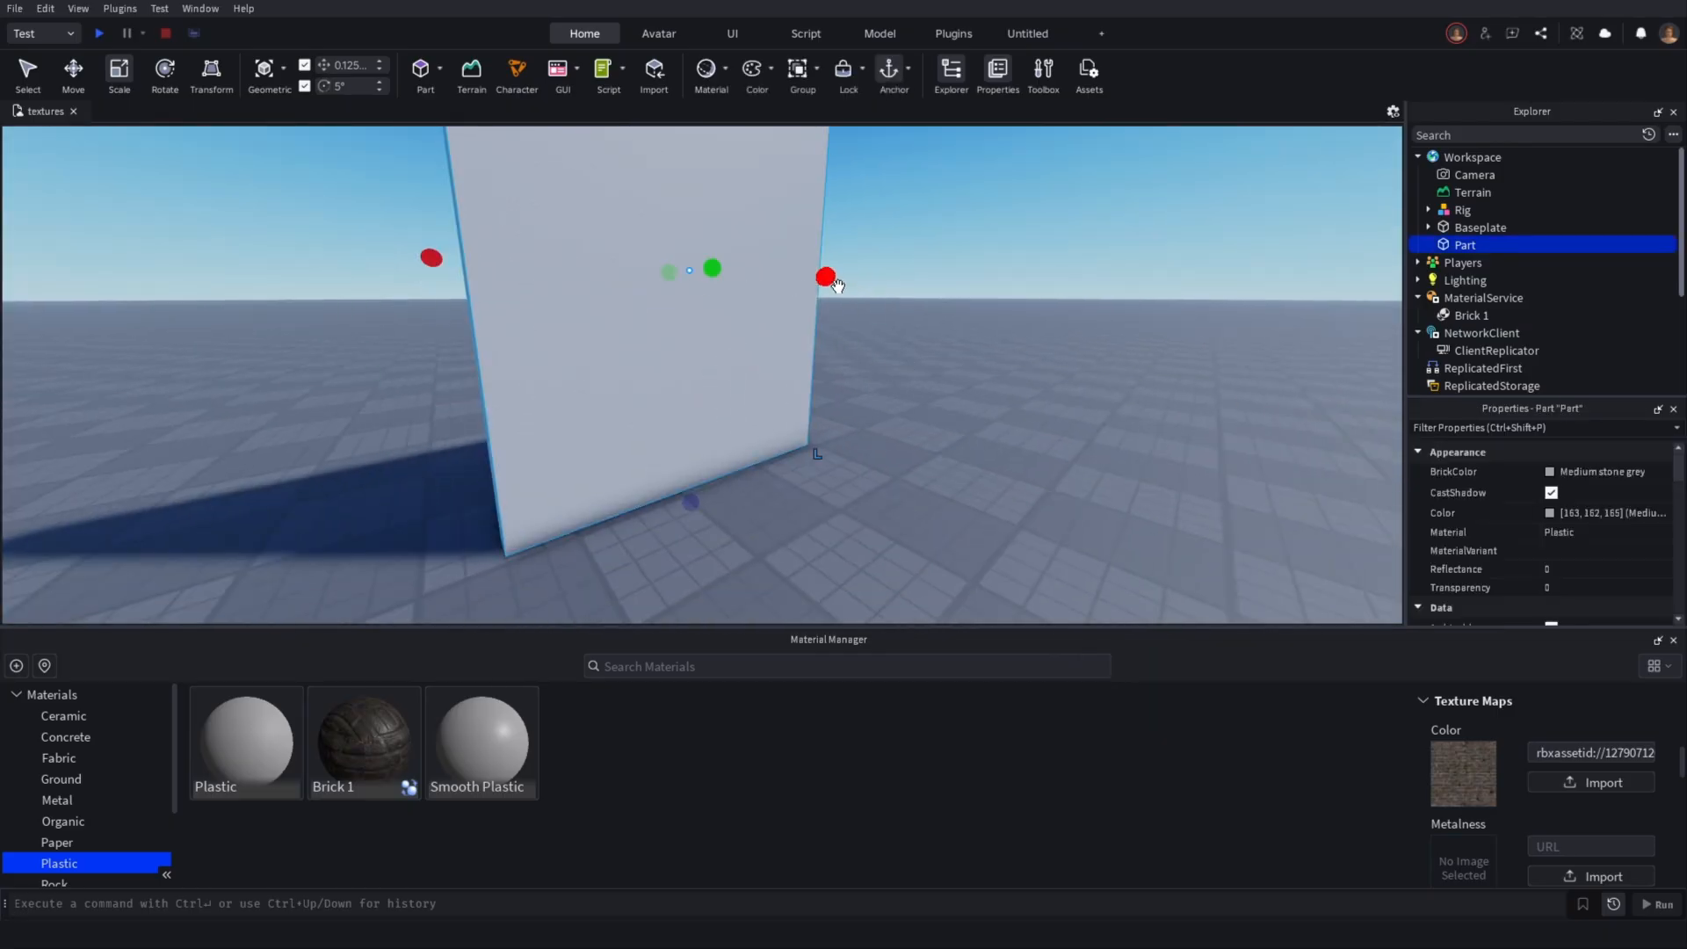
Widen the upright slab into a broad wall and apply the Brick 1 material variant to it
{"action": "left_click_drag", "start_coordinate": [825, 275], "coordinate": [885, 281]}
{"action": "right_click_drag", "start_coordinate": [885, 281], "coordinate": [797, 373]}
{"action": "scroll", "coordinate": [830, 350], "scroll_direction": "down", "scroll_amount": 3}
{"action": "left_click", "coordinate": [964, 322]}
{"action": "left_click", "coordinate": [800, 306]}
{"action": "scroll", "coordinate": [799, 369], "scroll_direction": "up", "scroll_amount": 3}
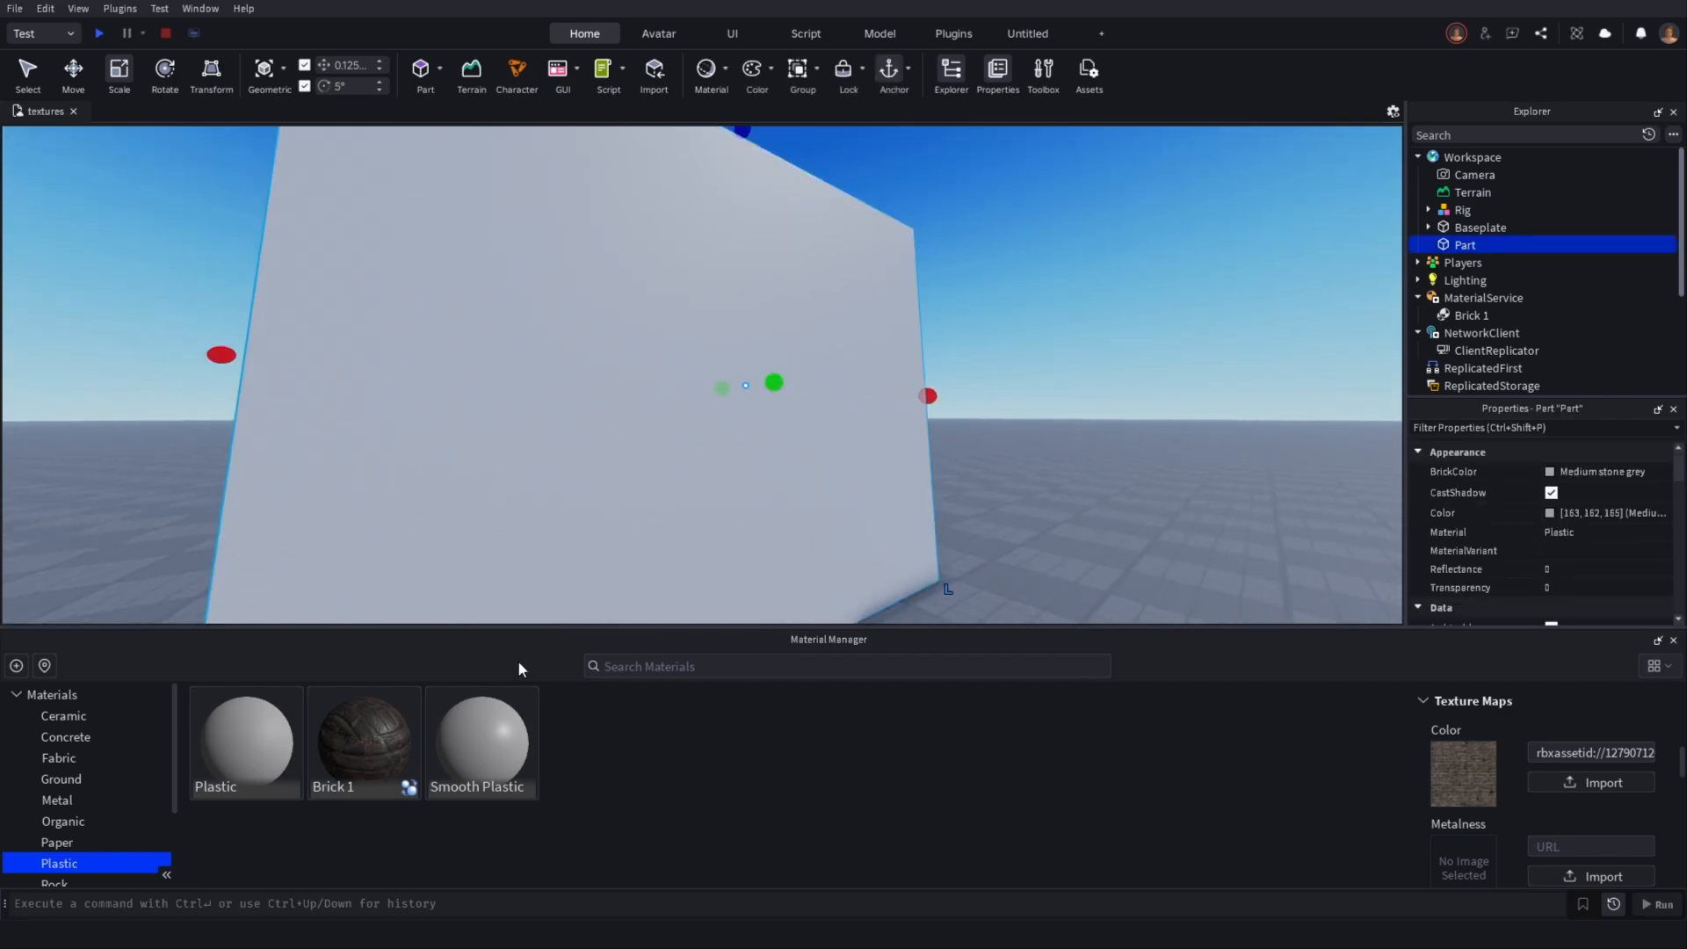
{"action": "left_click", "coordinate": [405, 702]}
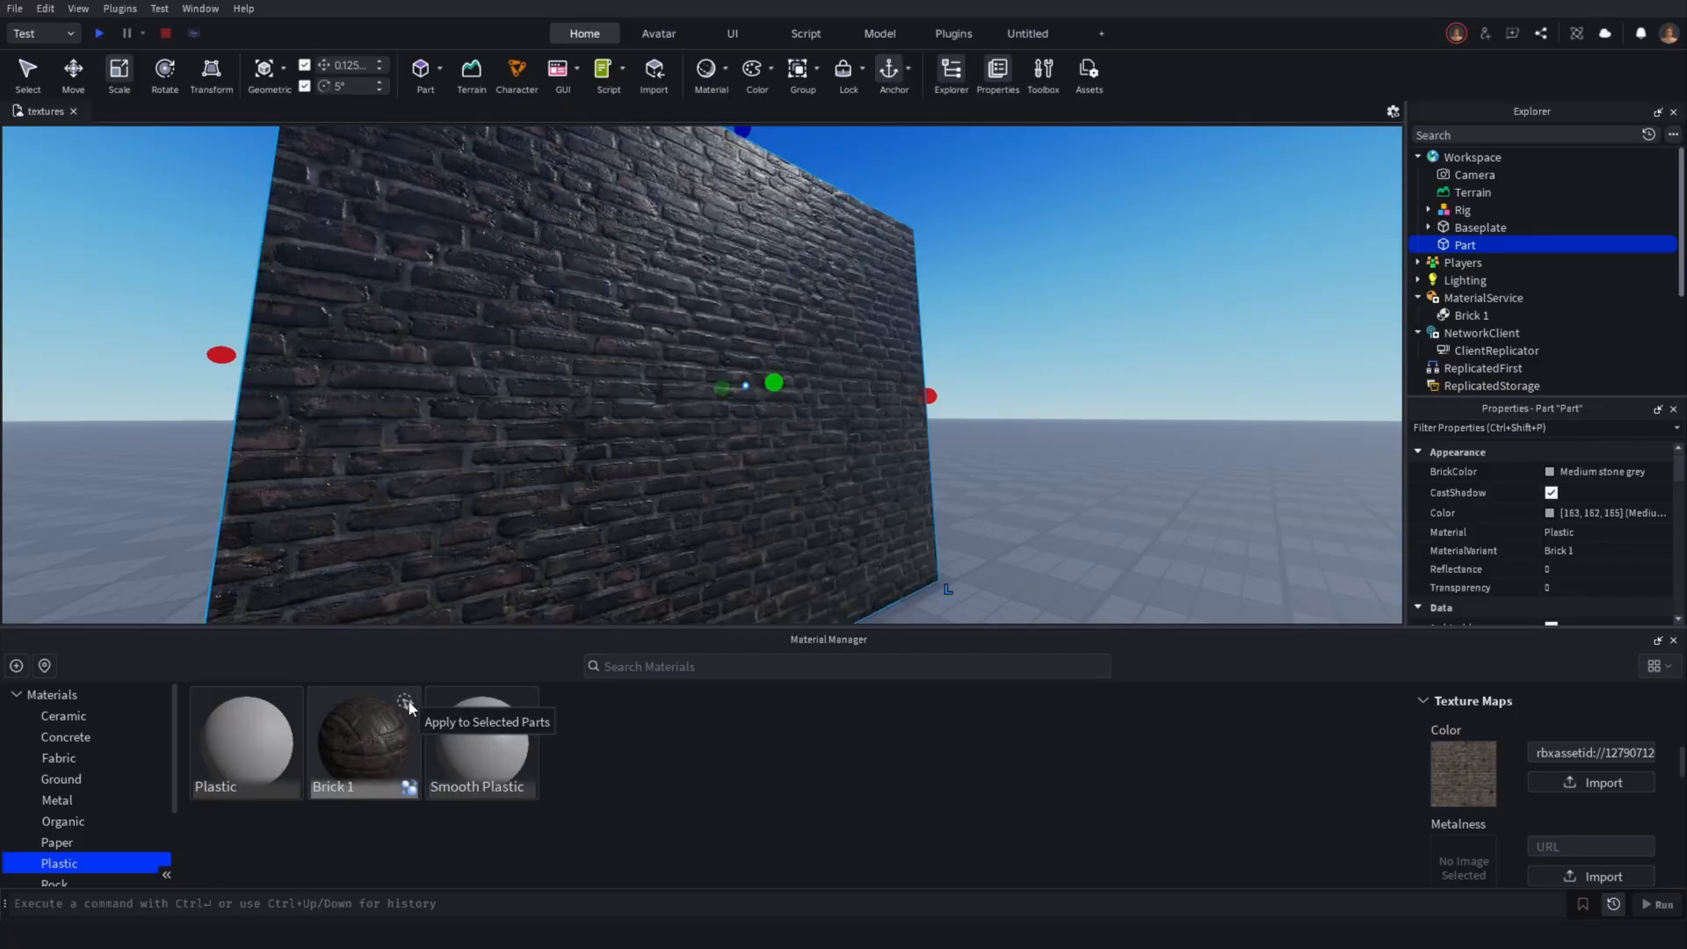
Examine the brick wall's surface relief and light reflections up close from several angles
{"action": "right_click_drag", "start_coordinate": [749, 421], "coordinate": [749, 421]}
{"action": "key", "text": "d"}
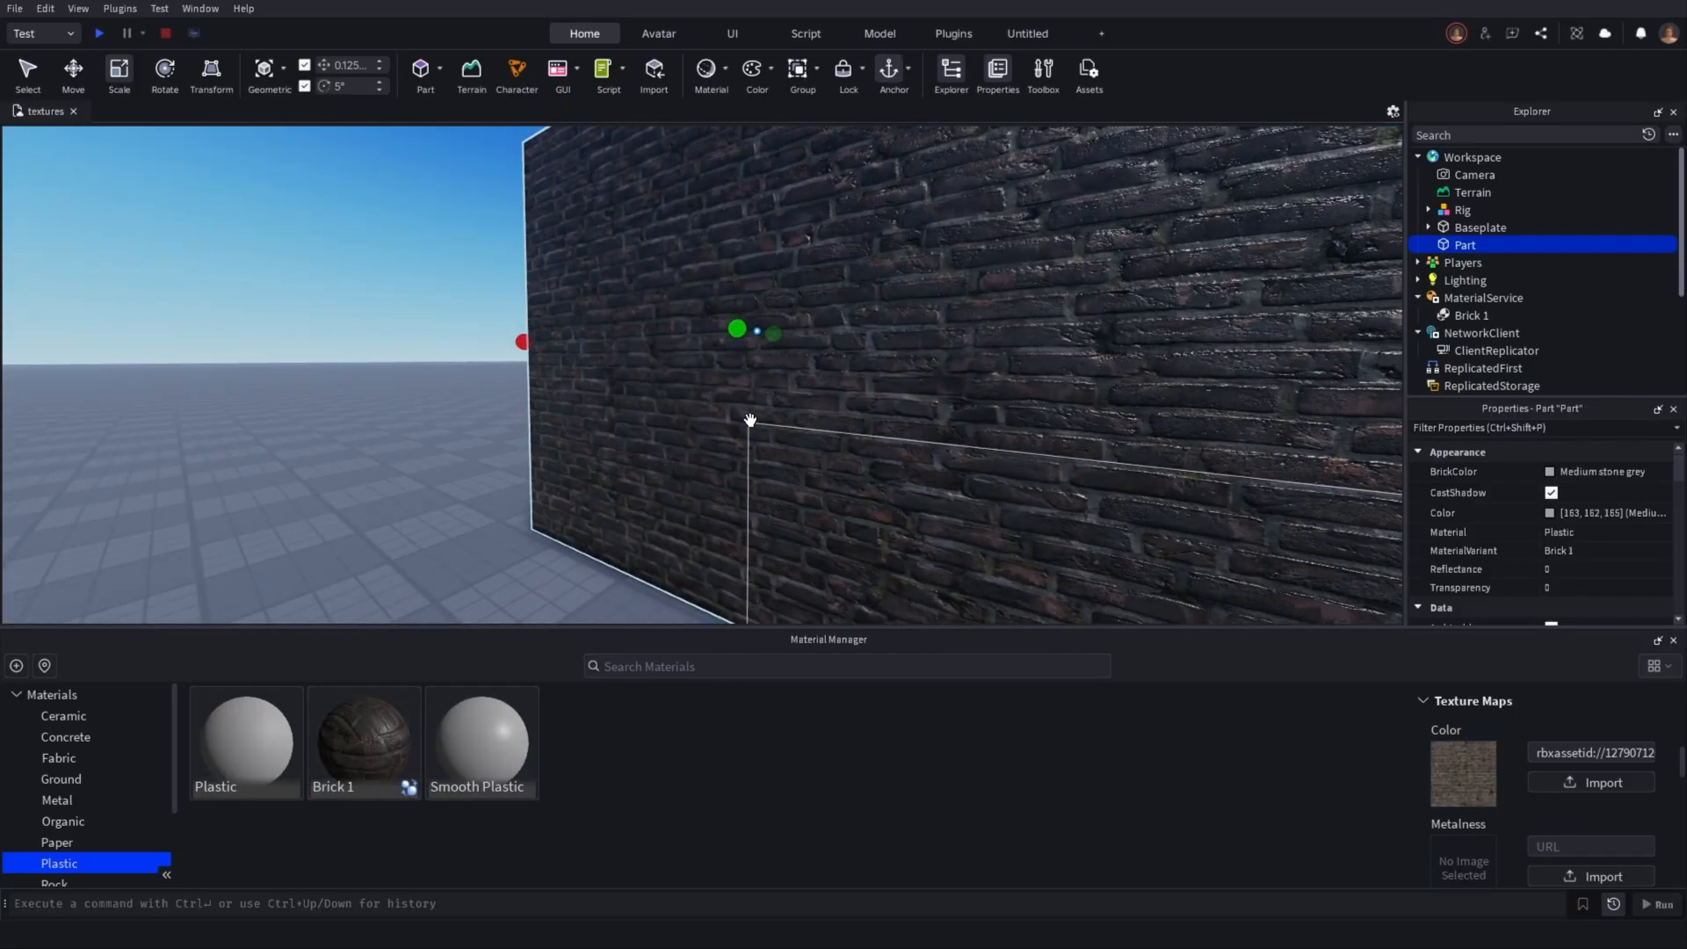
{"action": "key", "text": "a"}
{"action": "right_click_drag", "start_coordinate": [499, 450], "coordinate": [499, 451]}
{"action": "right_click_drag", "start_coordinate": [844, 323], "coordinate": [845, 322]}
{"action": "key", "text": "d"}
{"action": "key", "text": "a"}
{"action": "right_click_drag", "start_coordinate": [943, 278], "coordinate": [943, 278]}
{"action": "left_click", "coordinate": [936, 461]}
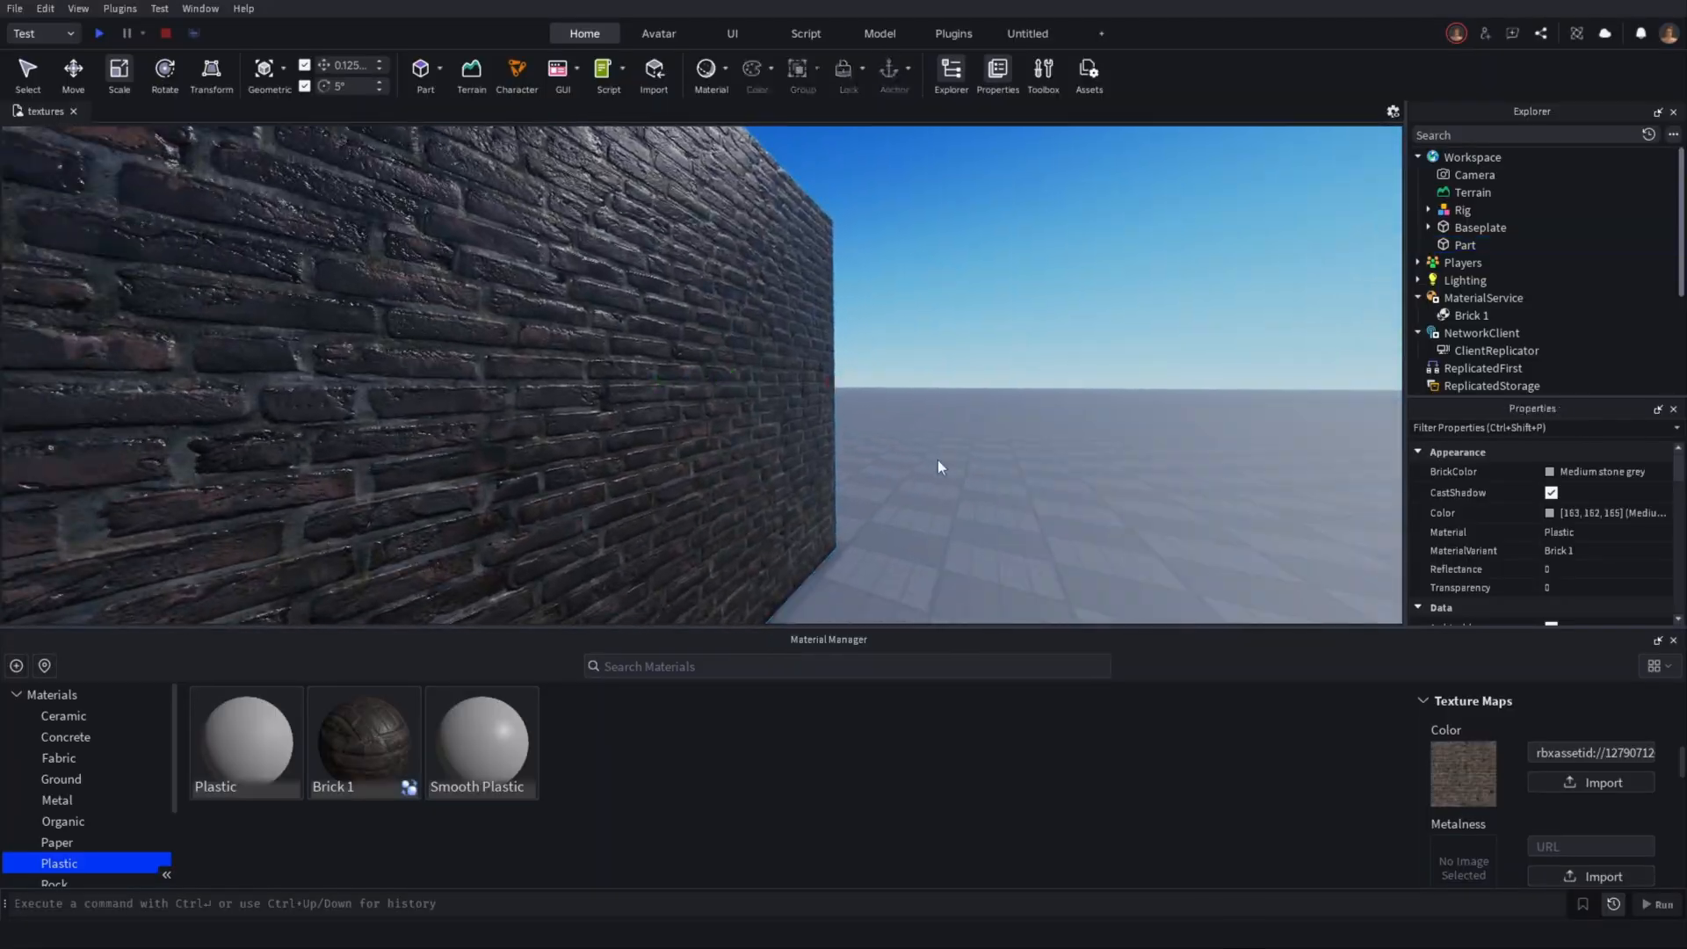
{"action": "right_click_drag", "start_coordinate": [947, 384], "coordinate": [947, 384]}
{"action": "key", "text": "a"}
{"action": "right_click_drag", "start_coordinate": [752, 381], "coordinate": [753, 381]}
{"action": "key", "text": "d"}
{"action": "key", "text": "a"}
{"action": "key", "text": "s"}
{"action": "key", "text": "s"}
{"action": "key", "text": "w"}
{"action": "right_click_drag", "start_coordinate": [758, 316], "coordinate": [727, 338]}
{"action": "right_click_drag", "start_coordinate": [850, 320], "coordinate": [851, 320]}
Set the Lighting service's ClockTime to 4.5 for a night scene
{"action": "scroll", "coordinate": [1578, 290], "scroll_direction": "down", "scroll_amount": 4}
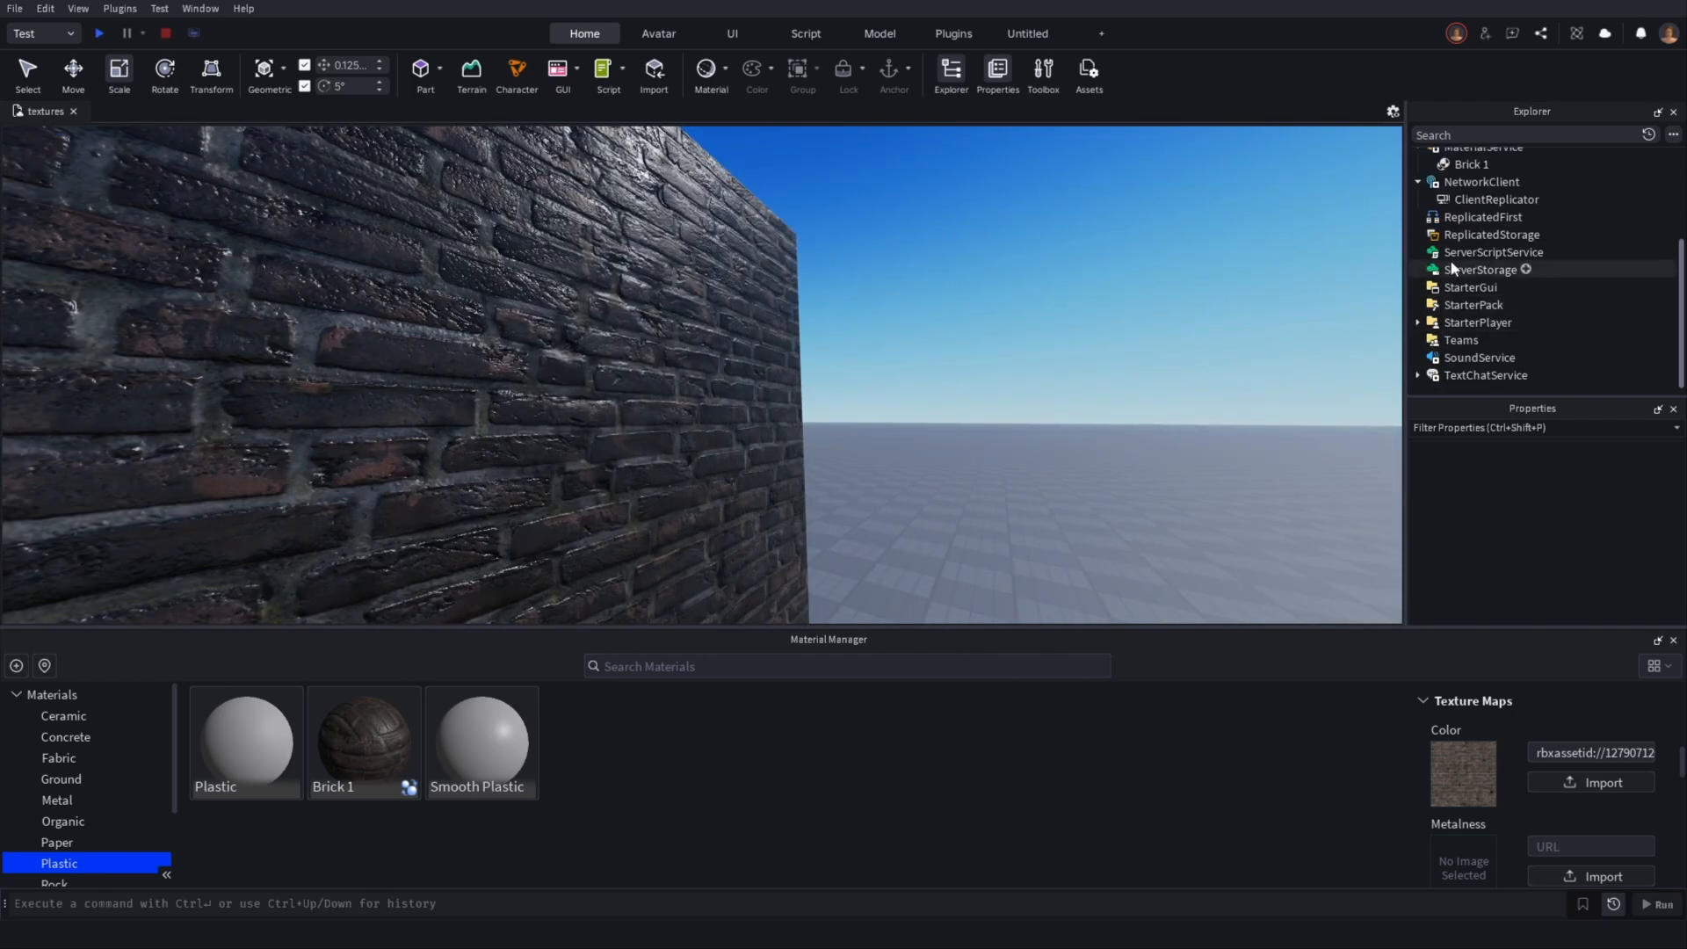
{"action": "scroll", "coordinate": [1451, 216], "scroll_direction": "up", "scroll_amount": 2}
{"action": "left_click", "coordinate": [1455, 203]}
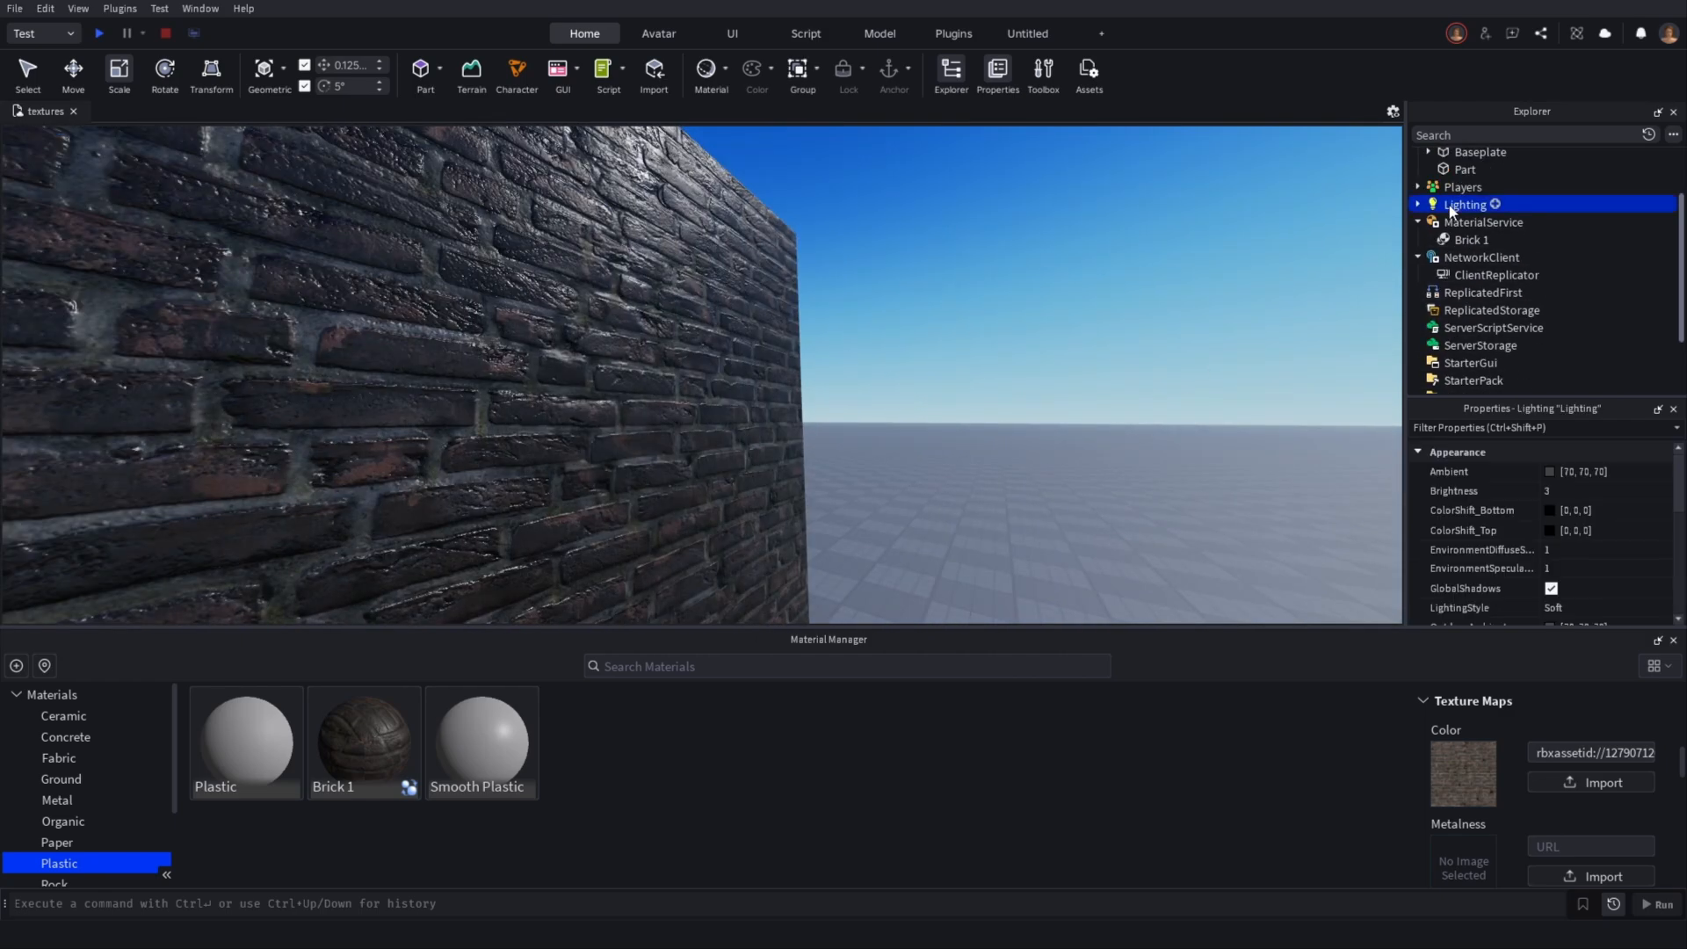
{"action": "scroll", "coordinate": [1564, 538], "scroll_direction": "down", "scroll_amount": 4}
{"action": "left_click", "coordinate": [1567, 519]}
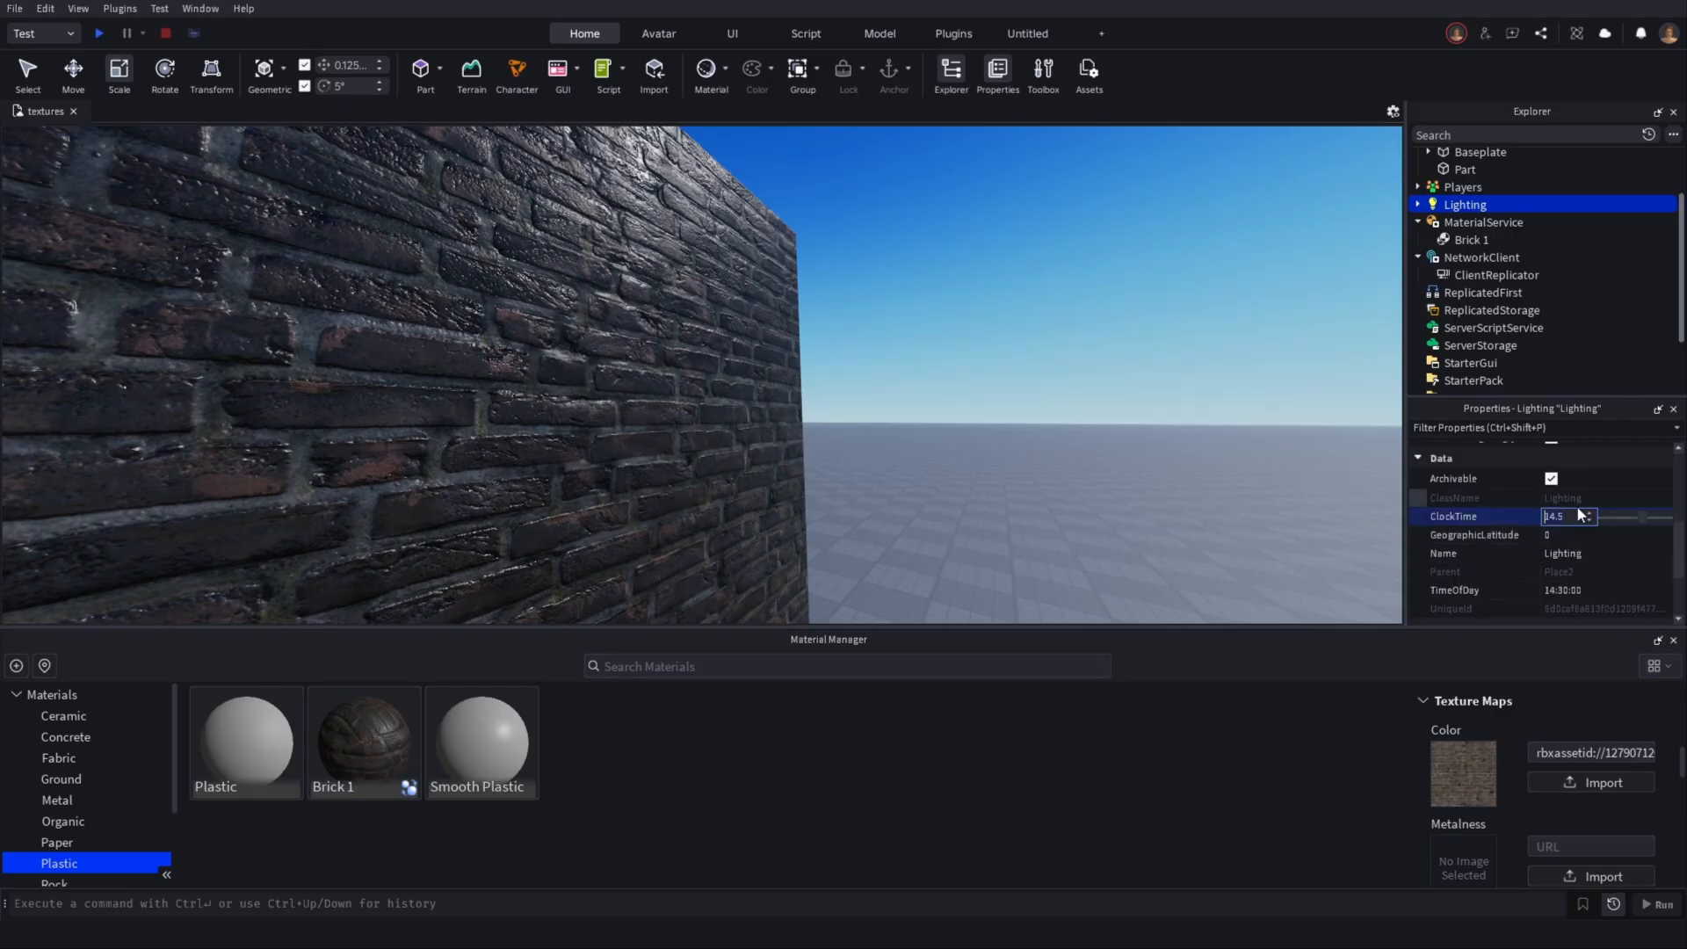
{"action": "left_click", "coordinate": [1592, 514]}
{"action": "left_click_drag", "start_coordinate": [1636, 515], "coordinate": [1615, 517]}
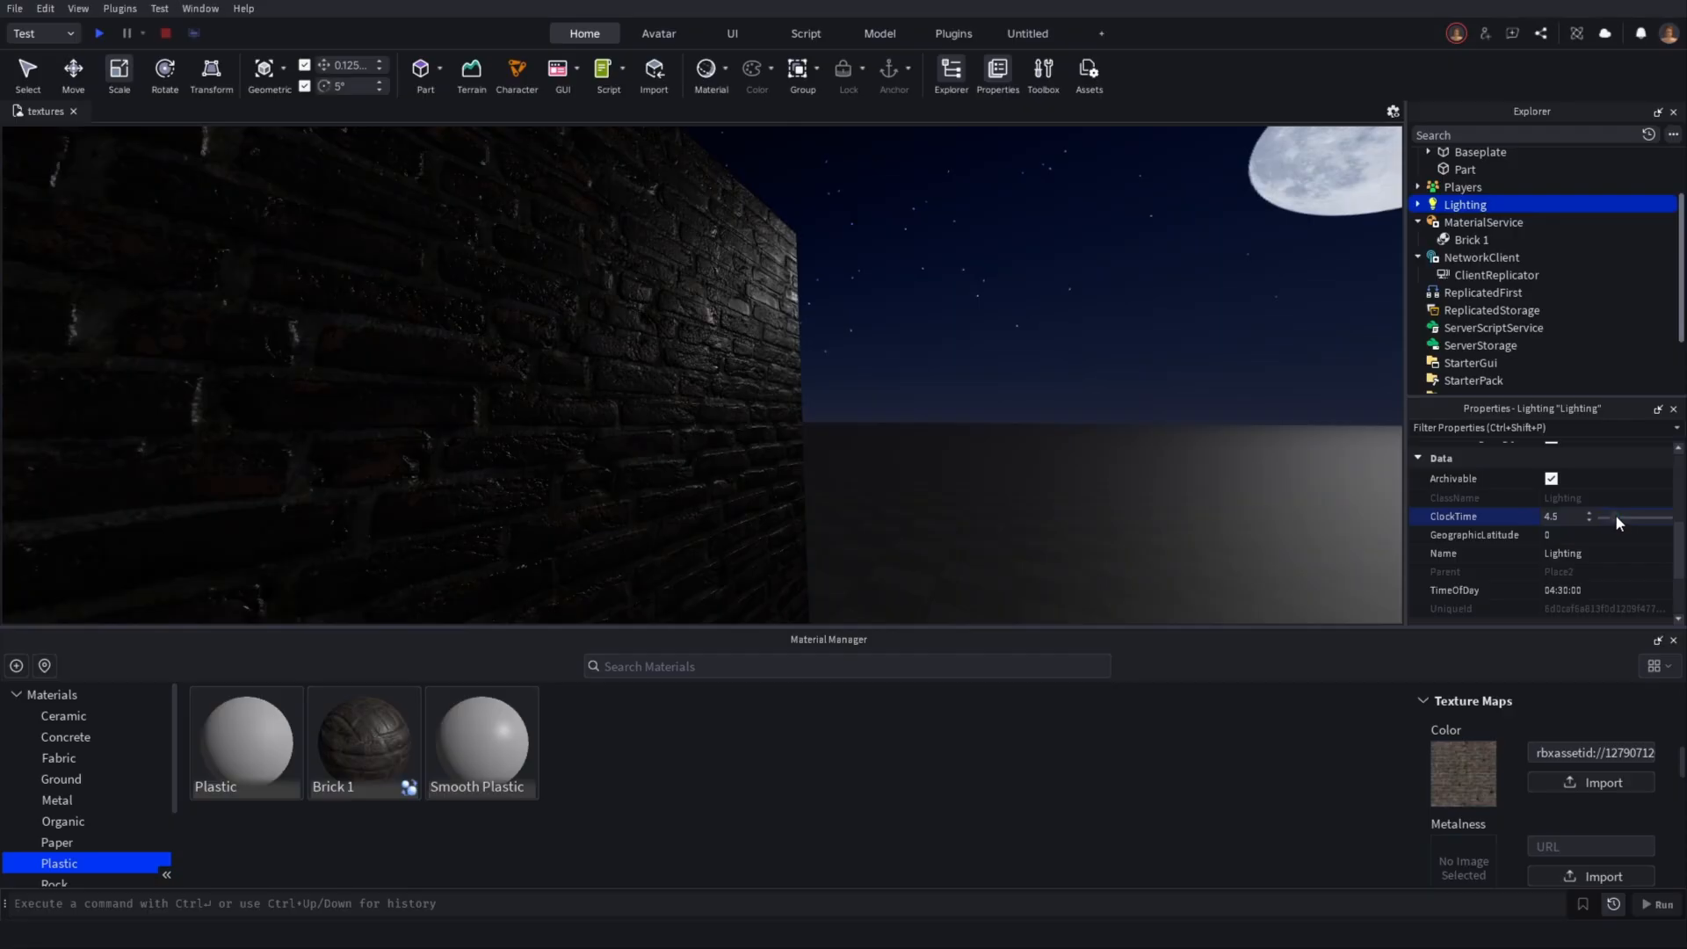
Inspect the brick wall in the night lighting from several angles and close the Material Manager
{"action": "left_click", "coordinate": [795, 448]}
{"action": "left_click", "coordinate": [984, 401]}
{"action": "right_click_drag", "start_coordinate": [984, 401], "coordinate": [900, 362]}
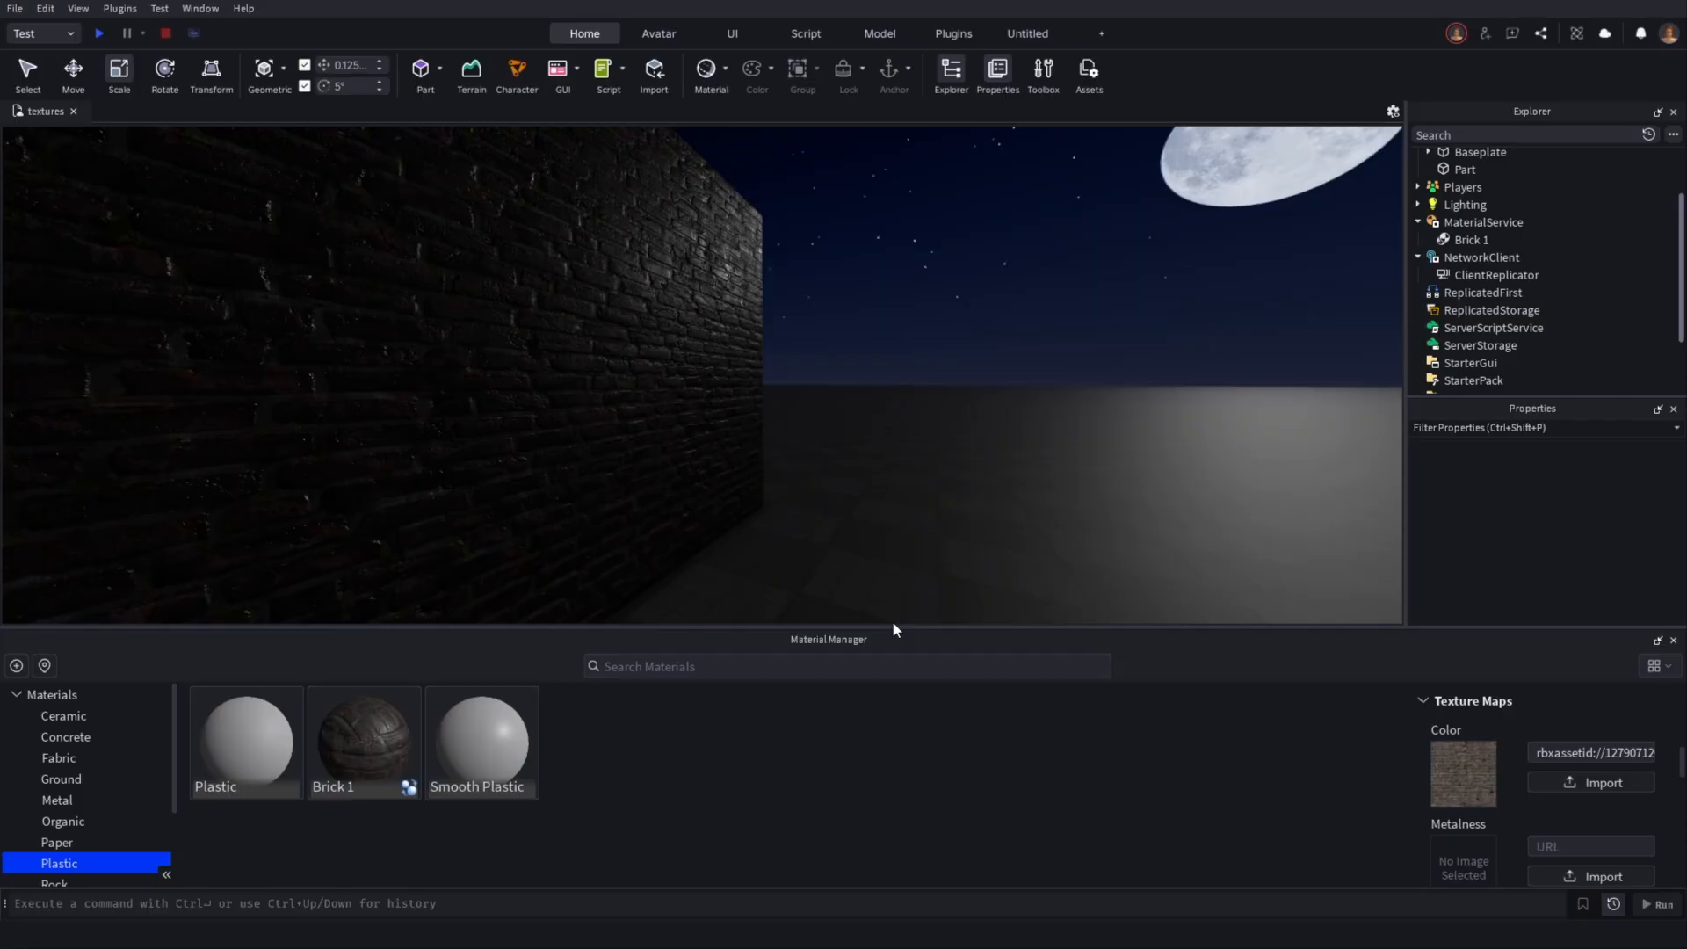
{"action": "right_click_drag", "start_coordinate": [869, 401], "coordinate": [801, 378]}
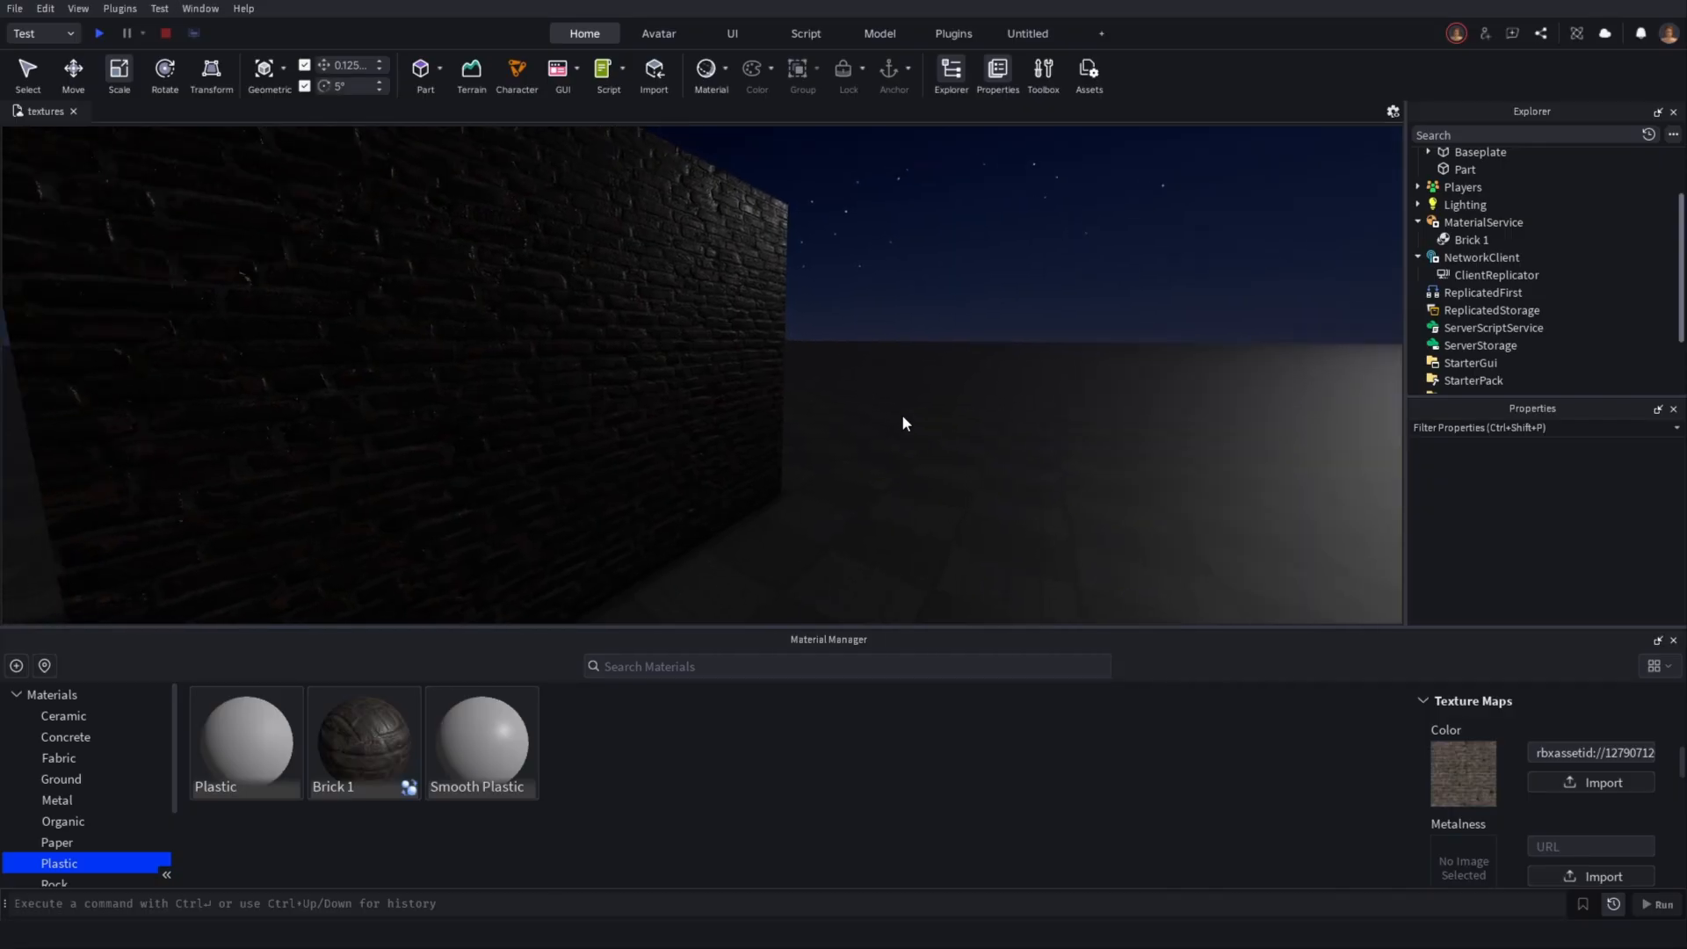
{"action": "right_click_drag", "start_coordinate": [903, 421], "coordinate": [901, 413]}
{"action": "scroll", "coordinate": [901, 414], "scroll_direction": "down", "scroll_amount": 3}
{"action": "scroll", "coordinate": [902, 414], "scroll_direction": "up", "scroll_amount": 3}
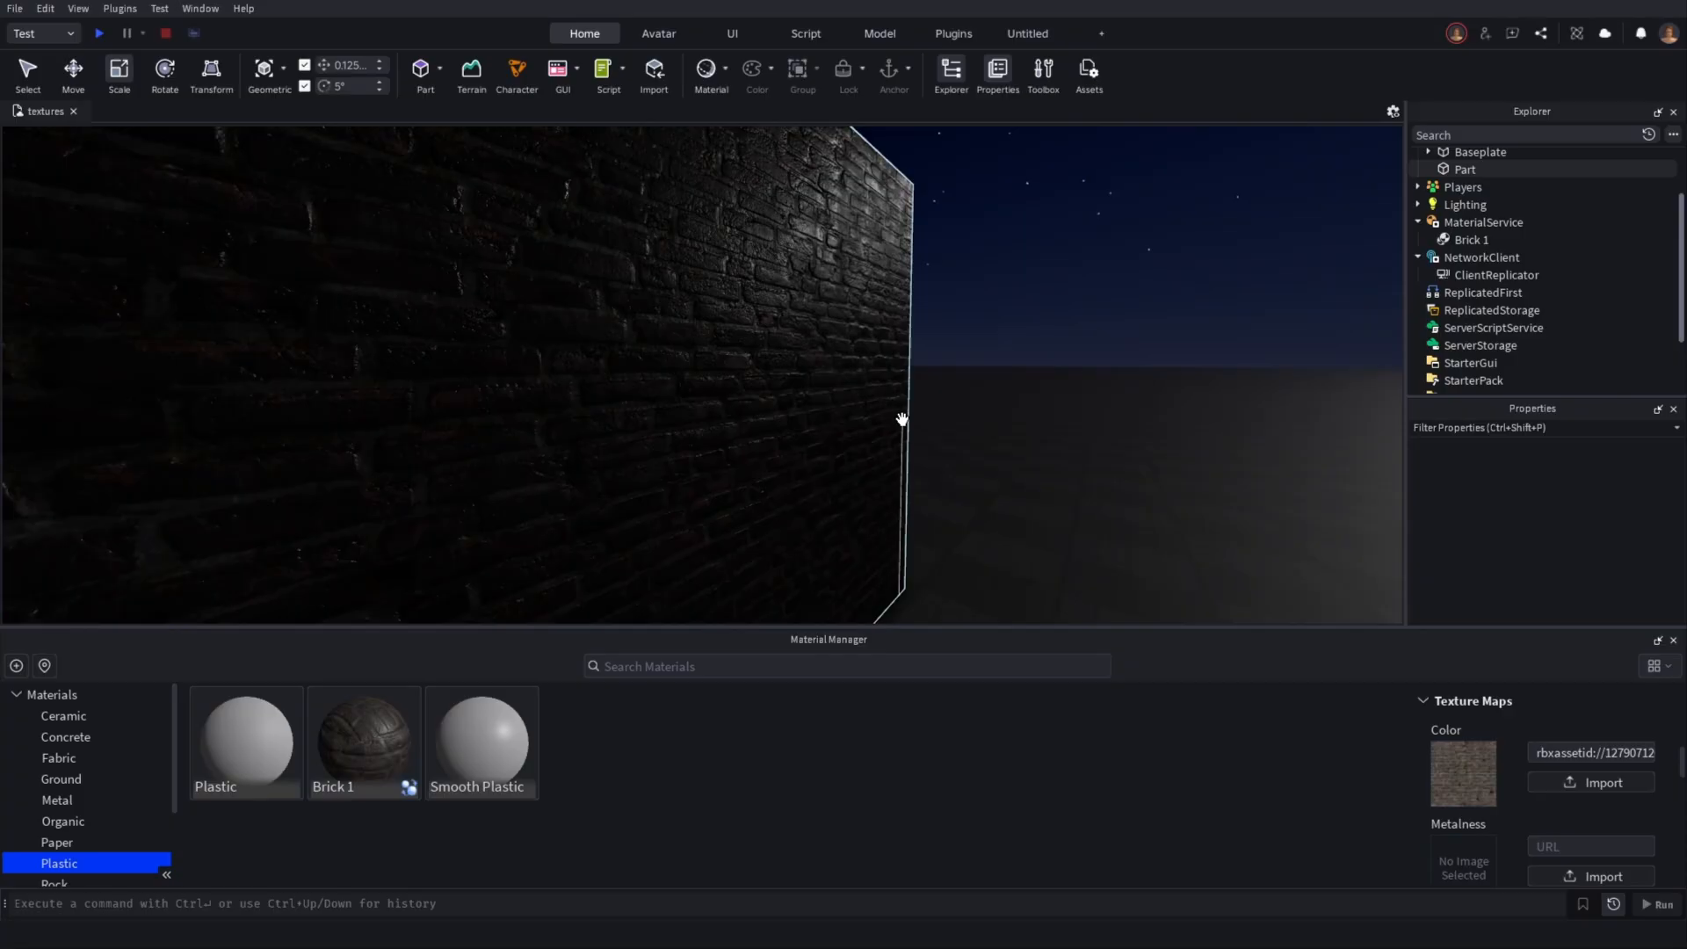
{"action": "right_click_drag", "start_coordinate": [999, 413], "coordinate": [999, 414]}
{"action": "scroll", "coordinate": [830, 377], "scroll_direction": "down", "scroll_amount": 2}
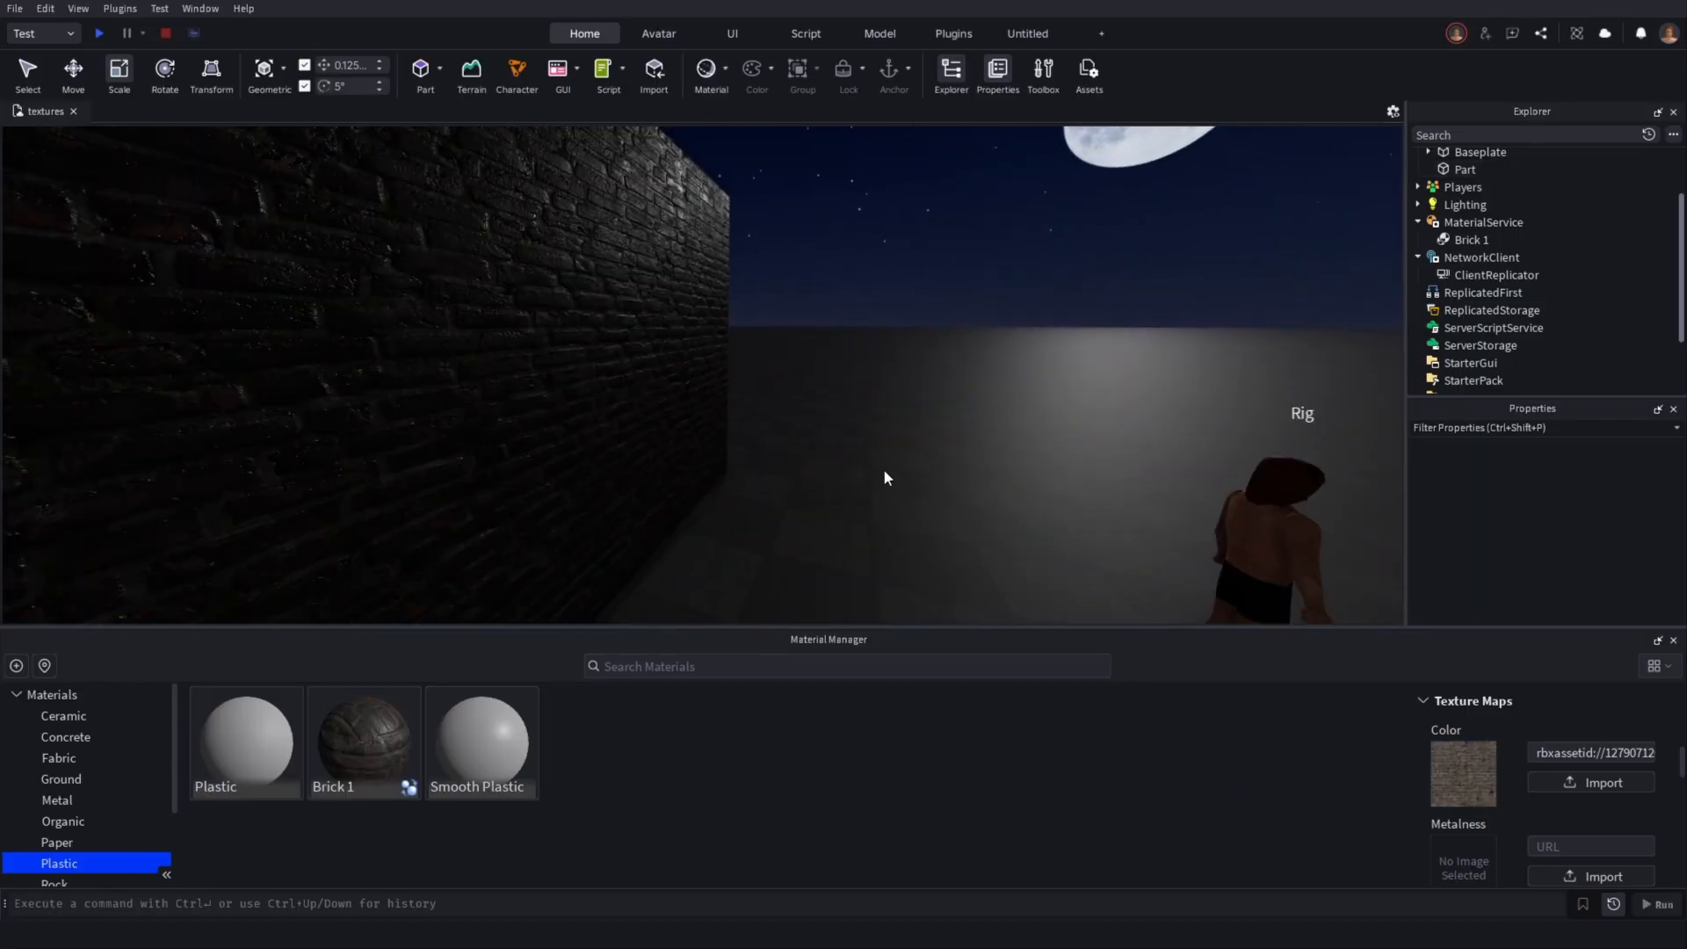
{"action": "left_click", "coordinate": [1673, 641]}
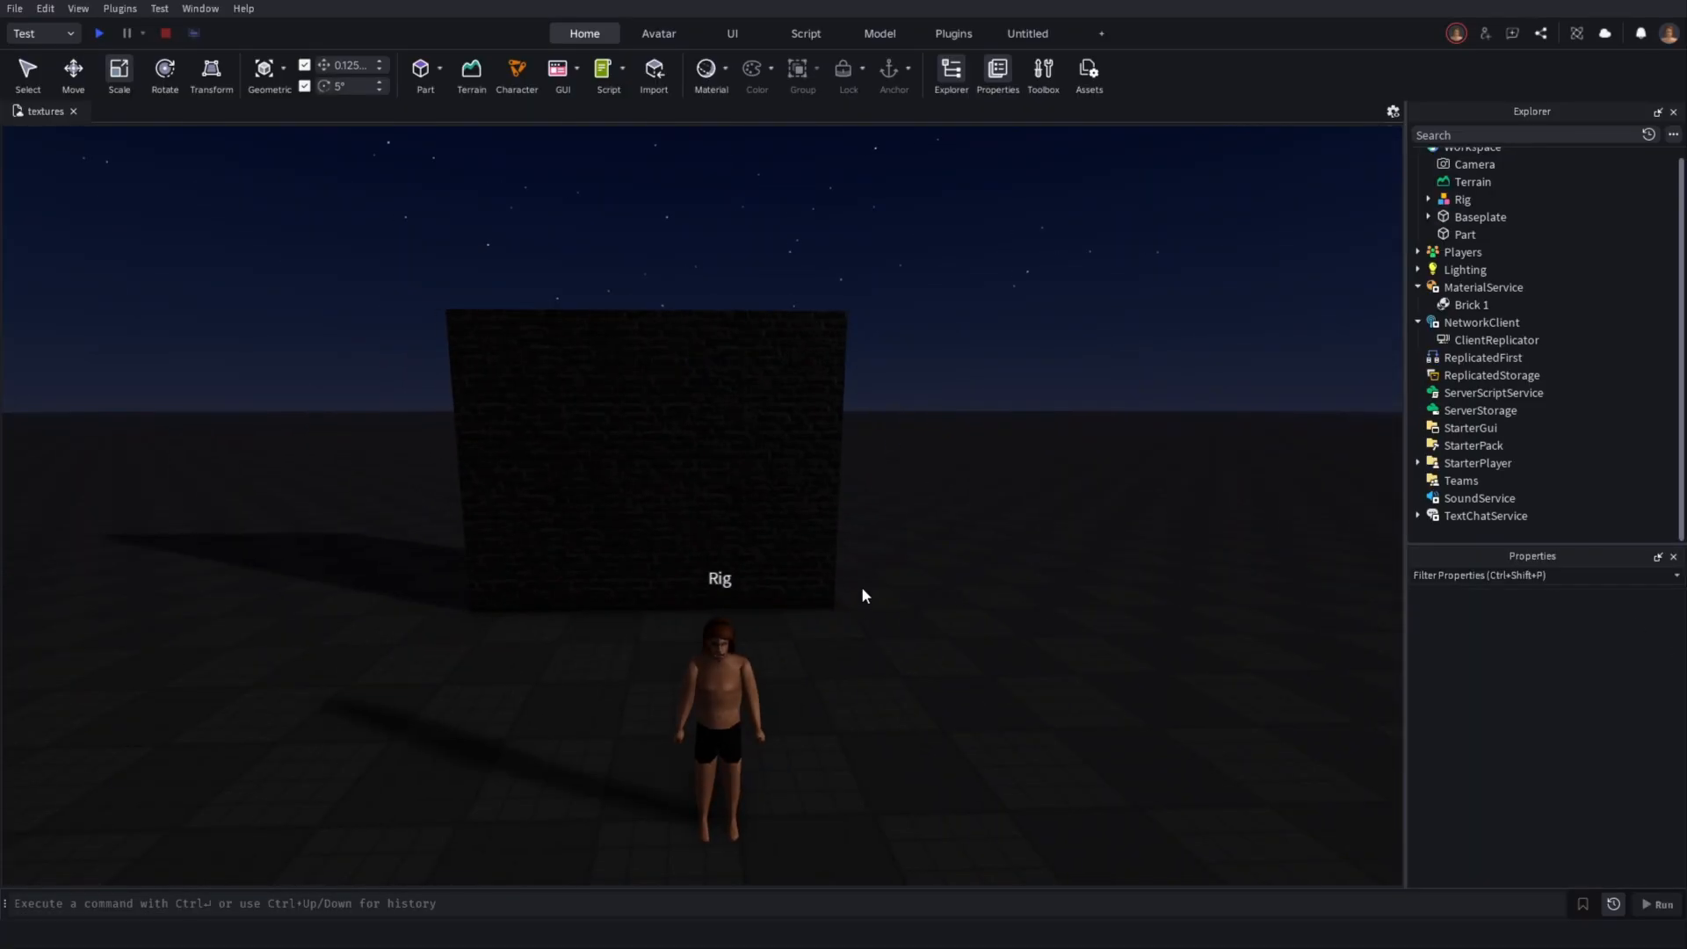
Restore the Lighting service's ClockTime to 14.5 and view the brick wall up close in daylight
{"action": "left_click", "coordinate": [836, 539]}
{"action": "key", "text": "f"}
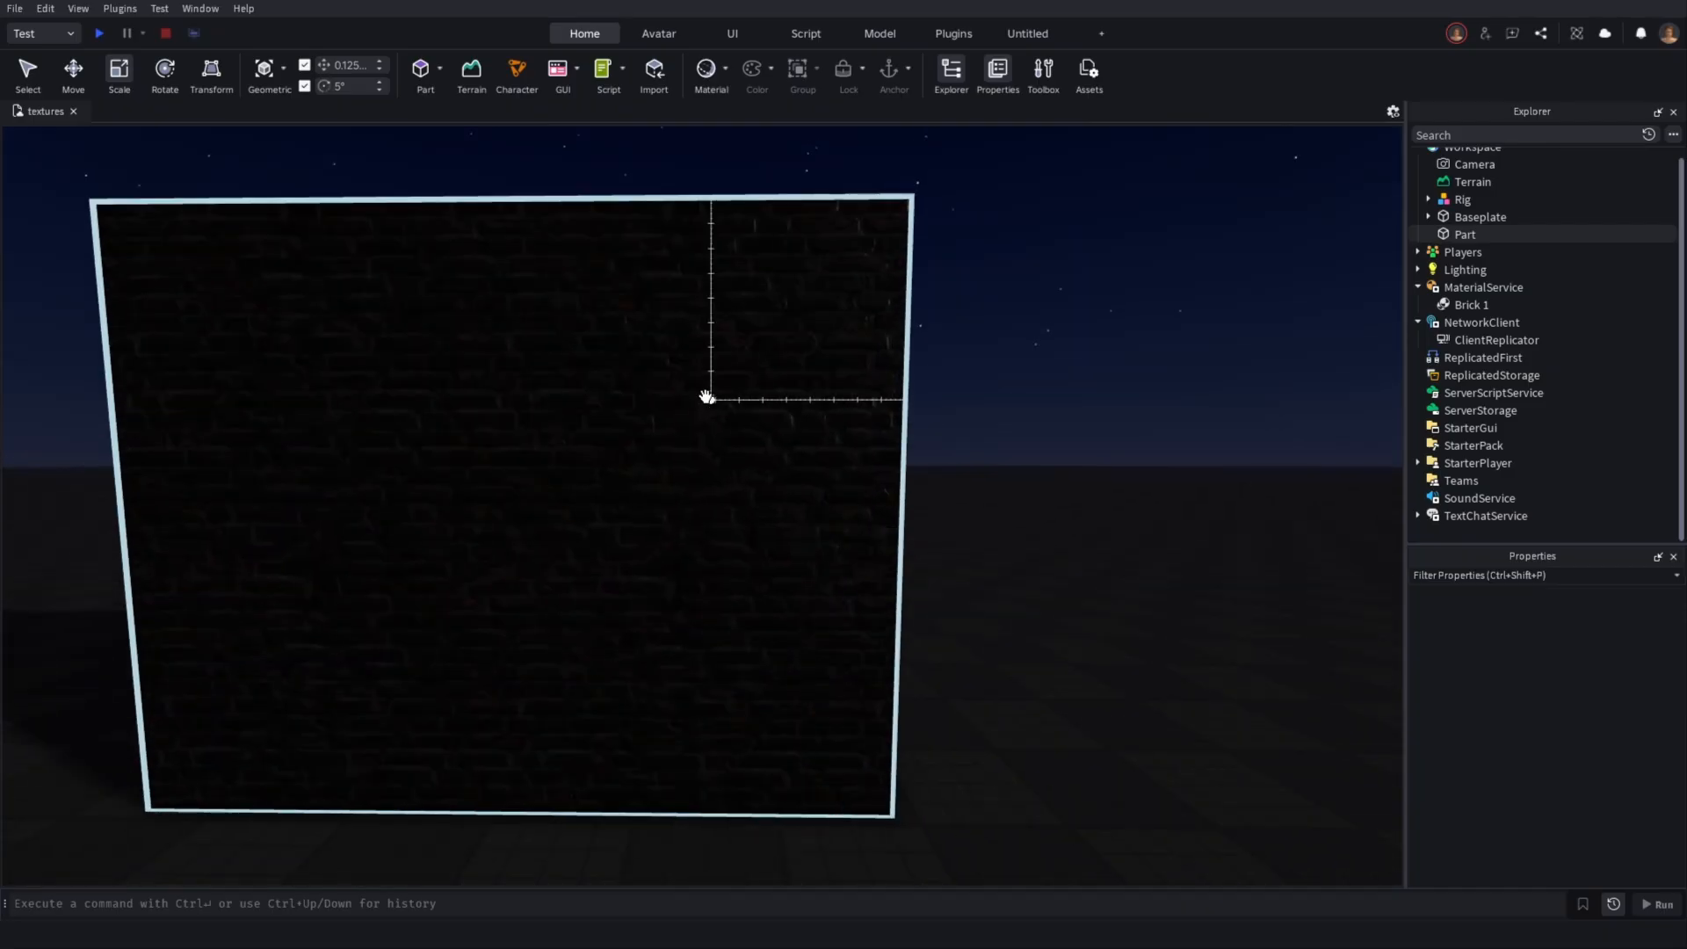
{"action": "left_click", "coordinate": [459, 128]}
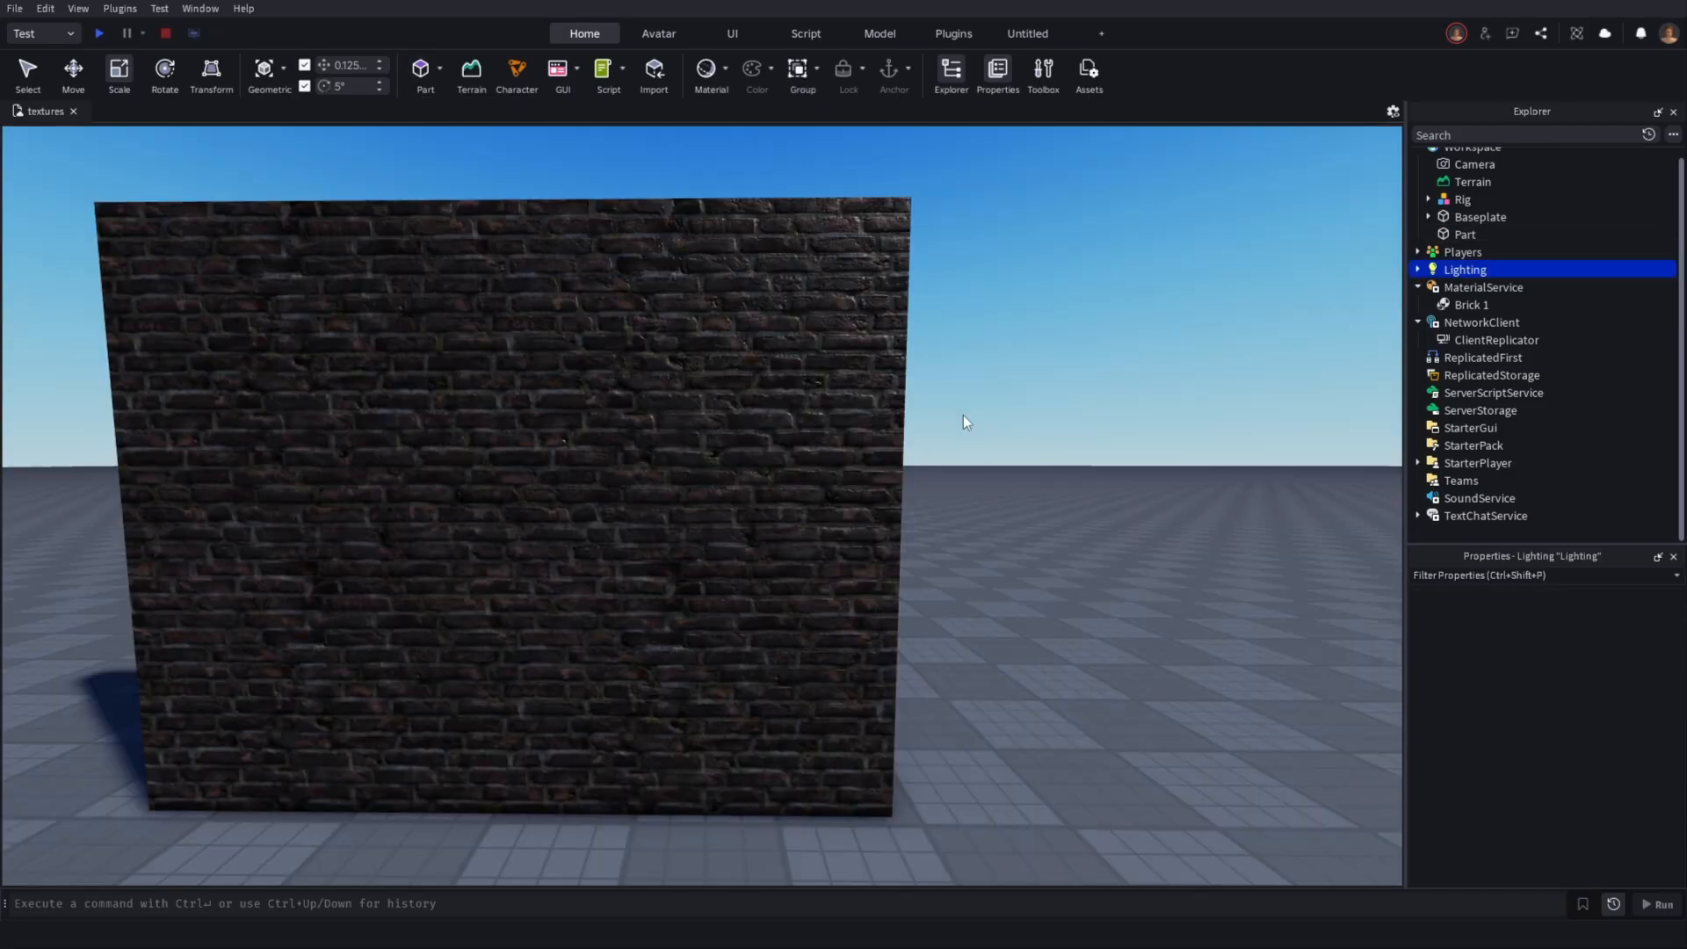
{"action": "scroll", "coordinate": [1008, 340], "scroll_direction": "up", "scroll_amount": 4}
{"action": "scroll", "coordinate": [948, 369], "scroll_direction": "down", "scroll_amount": 3}
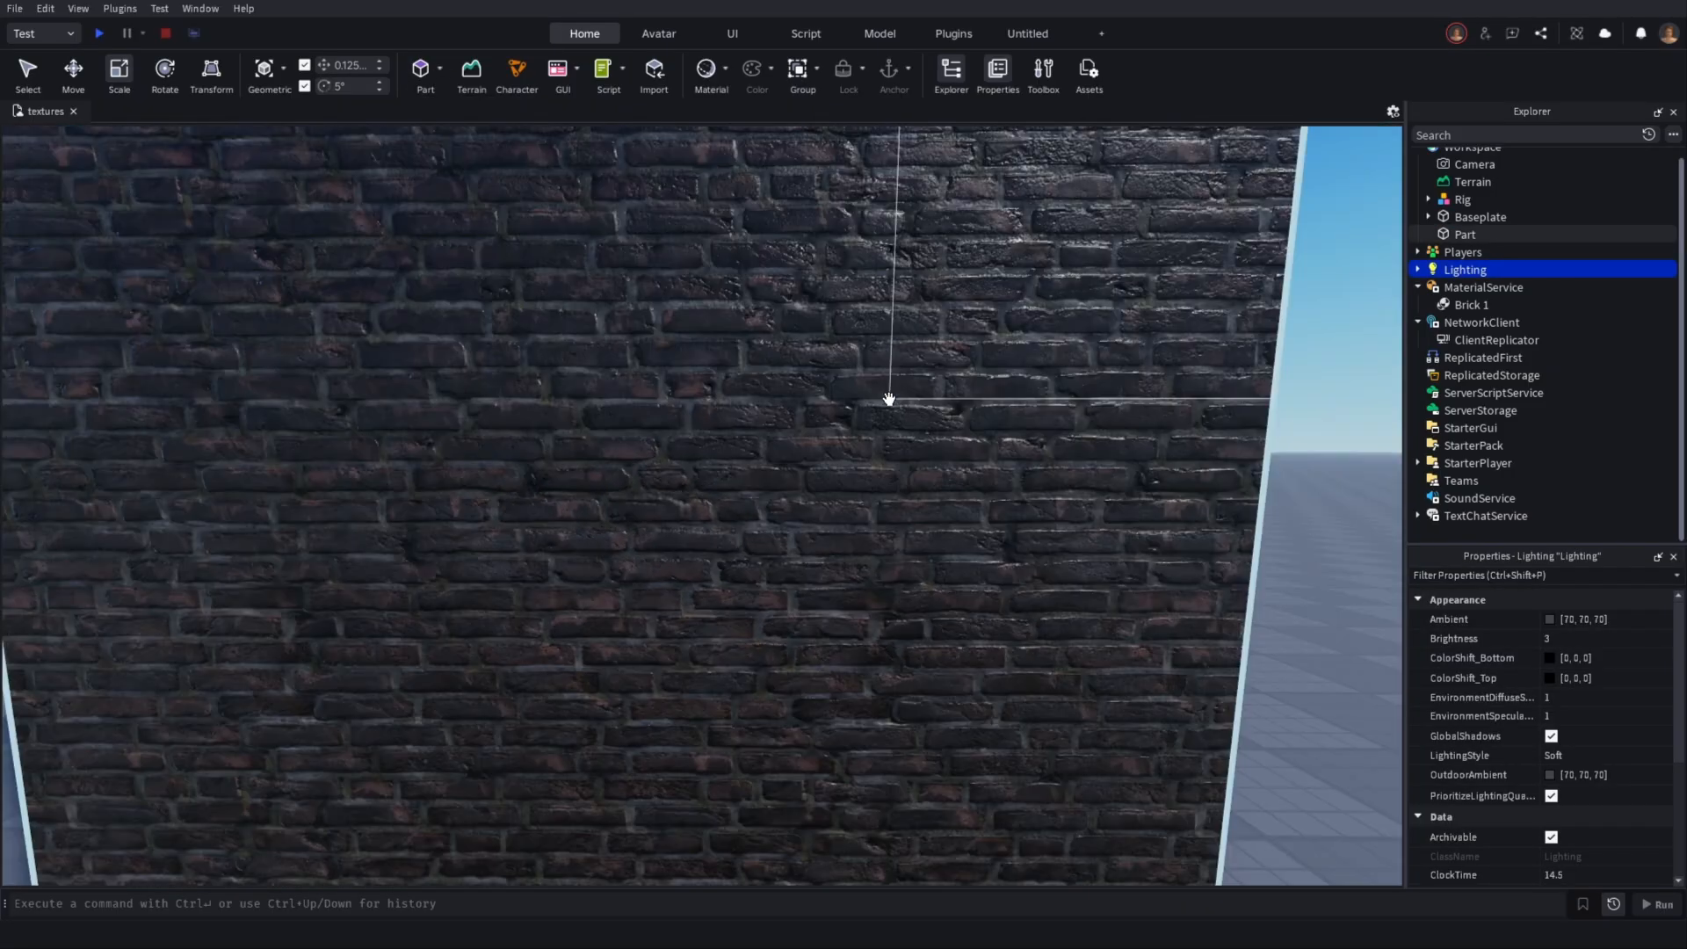
Lay the brick wall flat on the baseplate and examine its surface relief and reflections from several angles
{"action": "right_click_drag", "start_coordinate": [889, 399], "coordinate": [866, 452]}
{"action": "left_click_drag", "start_coordinate": [808, 466], "coordinate": [727, 606]}
{"action": "right_click_drag", "start_coordinate": [793, 360], "coordinate": [793, 360]}
{"action": "left_click", "coordinate": [350, 293]}
{"action": "scroll", "coordinate": [436, 281], "scroll_direction": "down", "scroll_amount": 3}
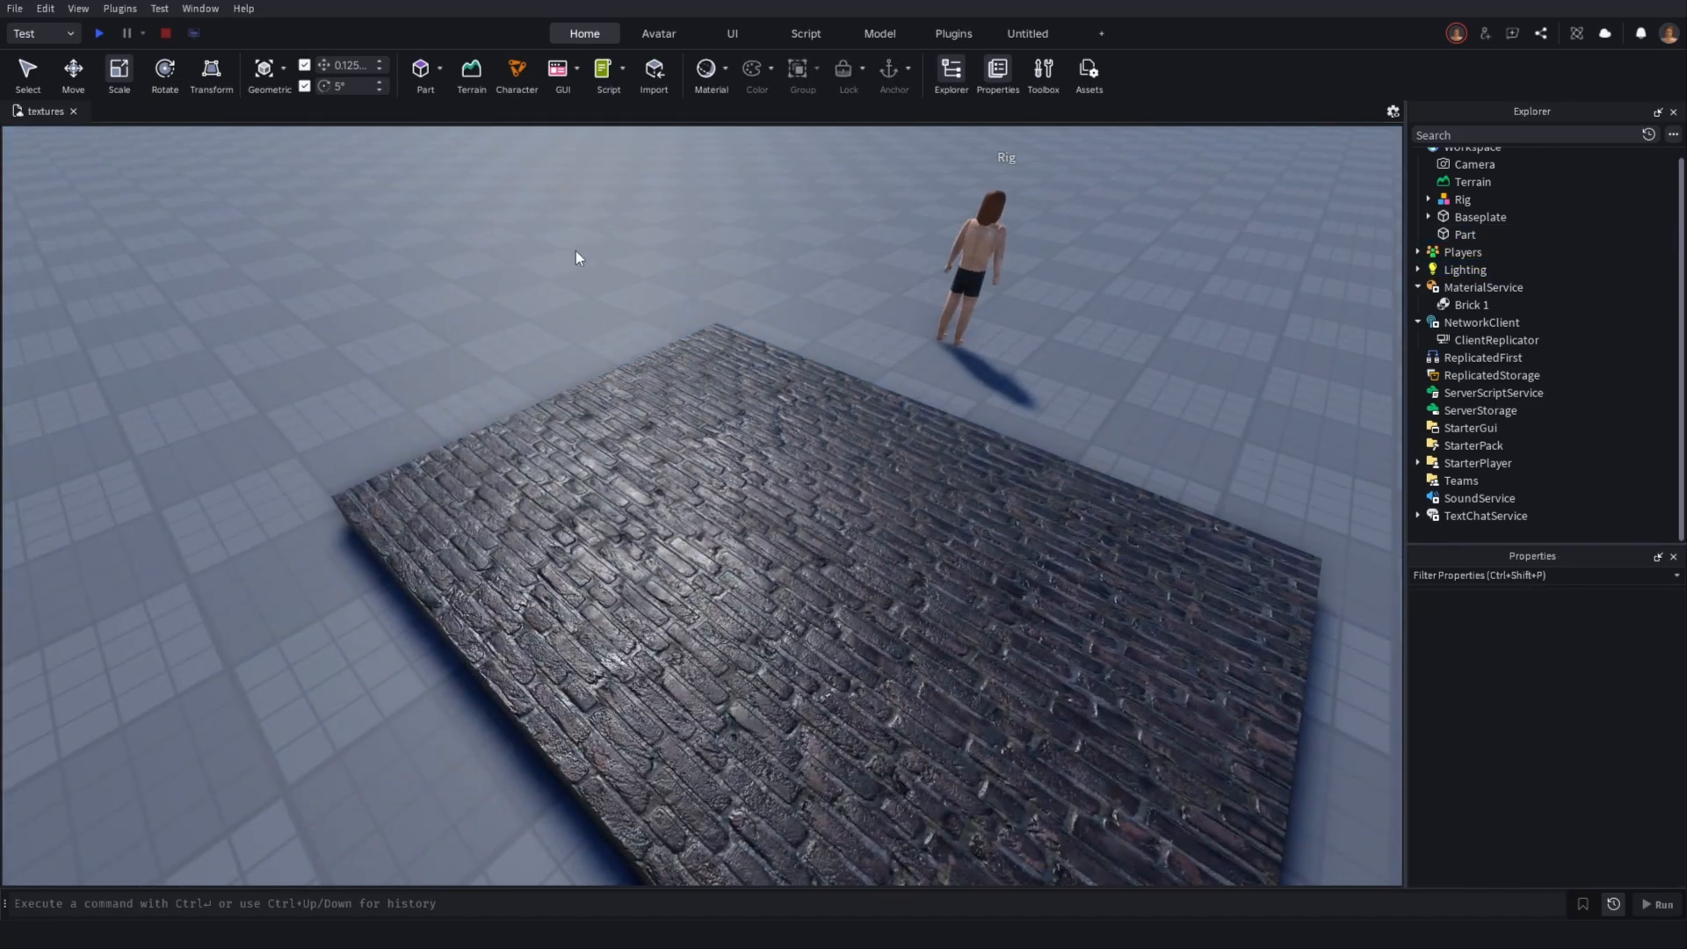
{"action": "scroll", "coordinate": [611, 211], "scroll_direction": "up", "scroll_amount": 6}
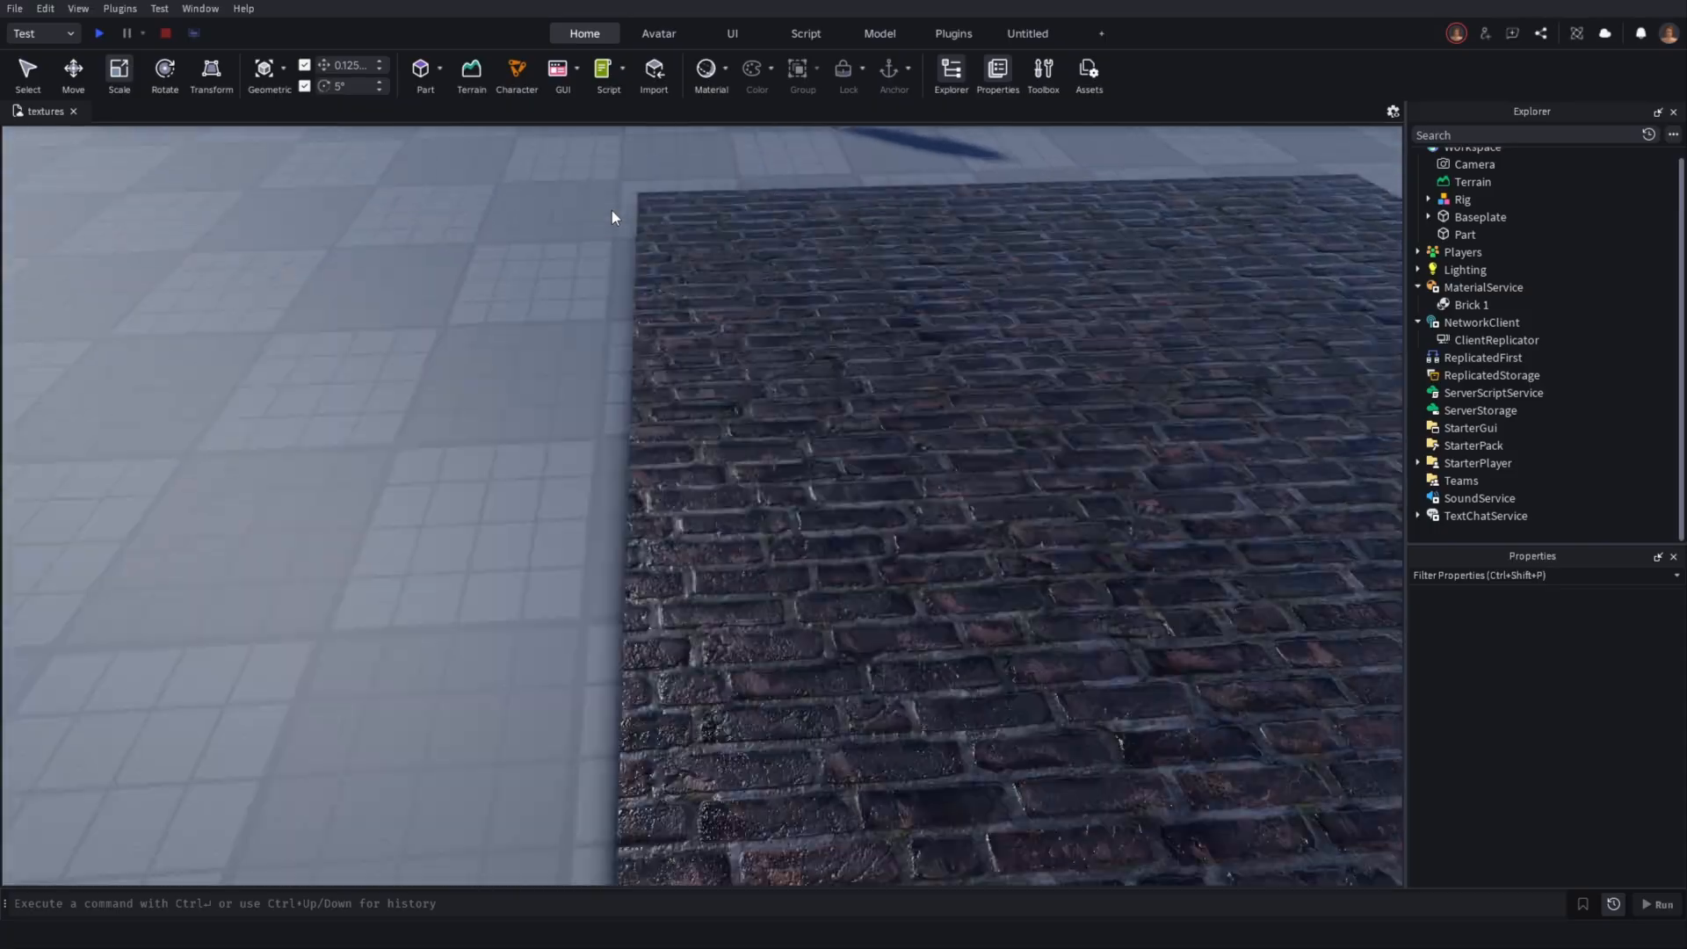
{"action": "scroll", "coordinate": [612, 217], "scroll_direction": "down", "scroll_amount": 8}
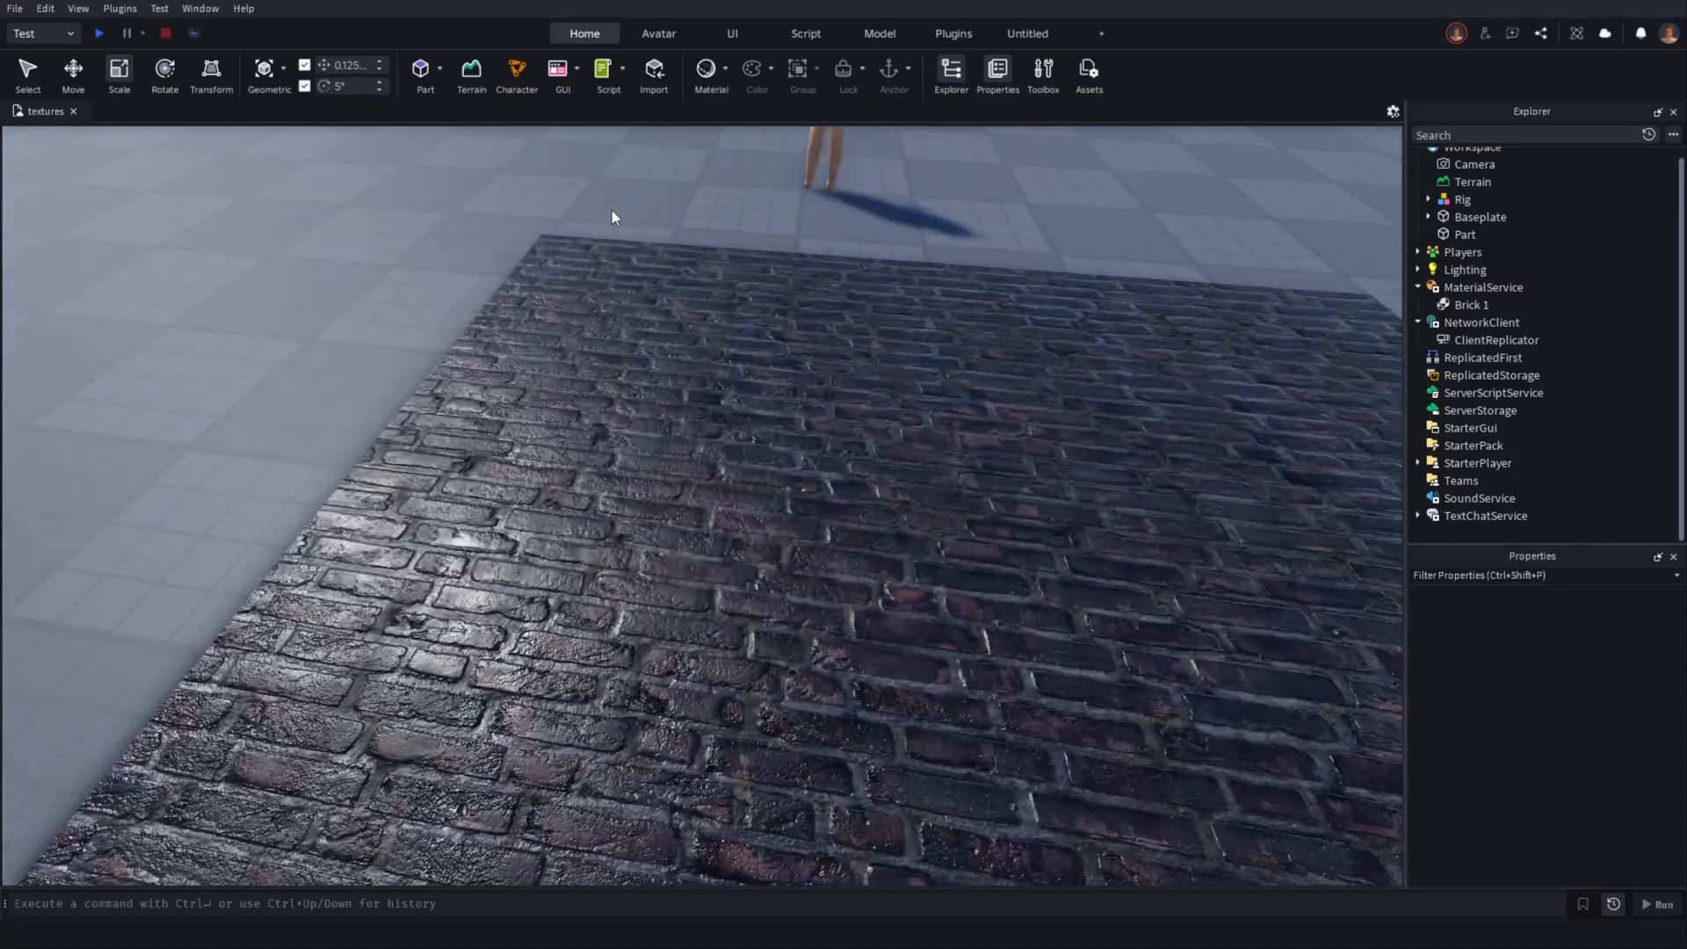
{"action": "scroll", "coordinate": [611, 212], "scroll_direction": "up", "scroll_amount": 8}
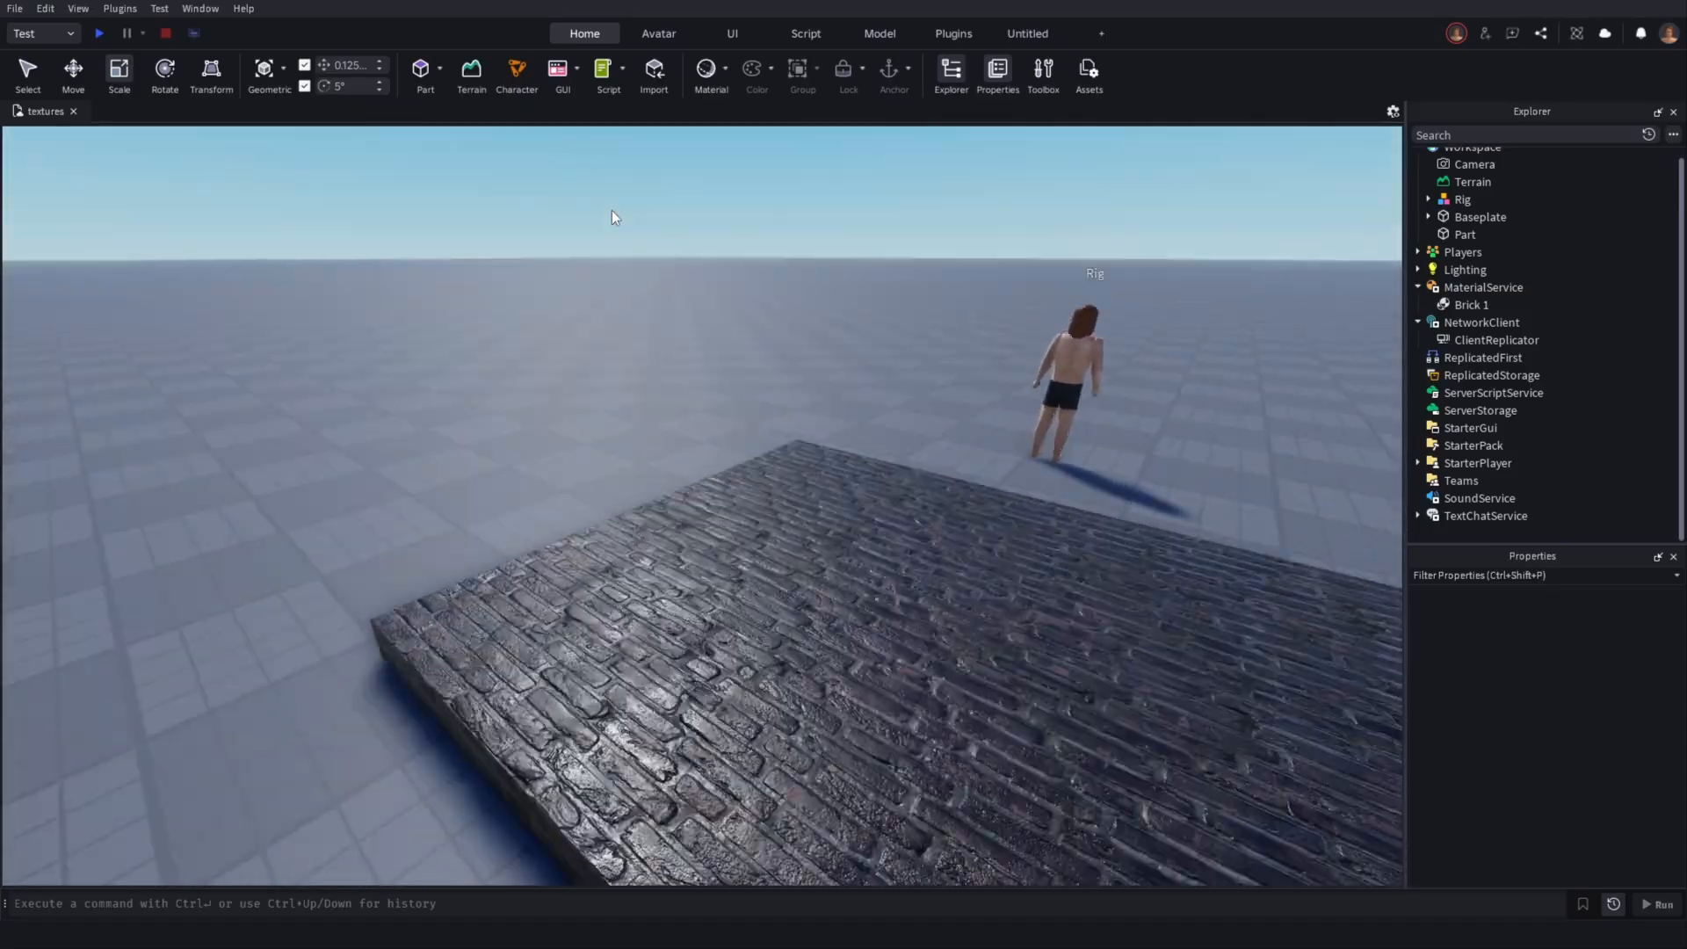
Add a second slab beside the flat brick slab and give it the built-in brick material for comparison
{"action": "scroll", "coordinate": [614, 214], "scroll_direction": "down", "scroll_amount": 3}
{"action": "left_click", "coordinate": [421, 69]}
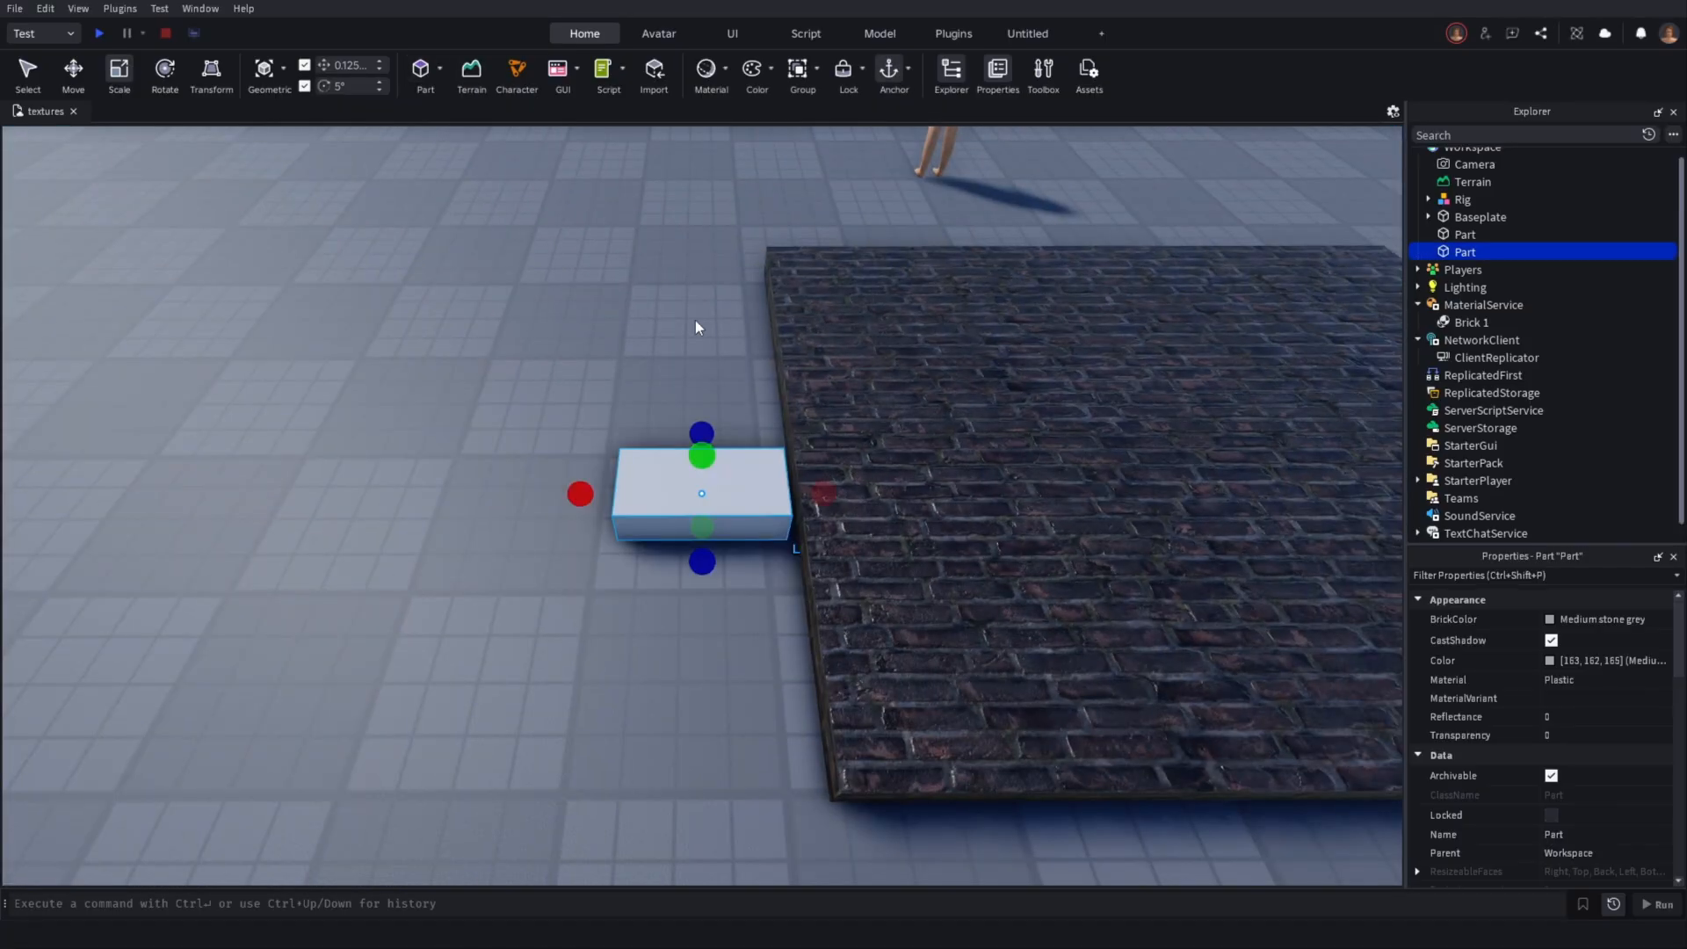
{"action": "scroll", "coordinate": [726, 459], "scroll_direction": "down", "scroll_amount": 3}
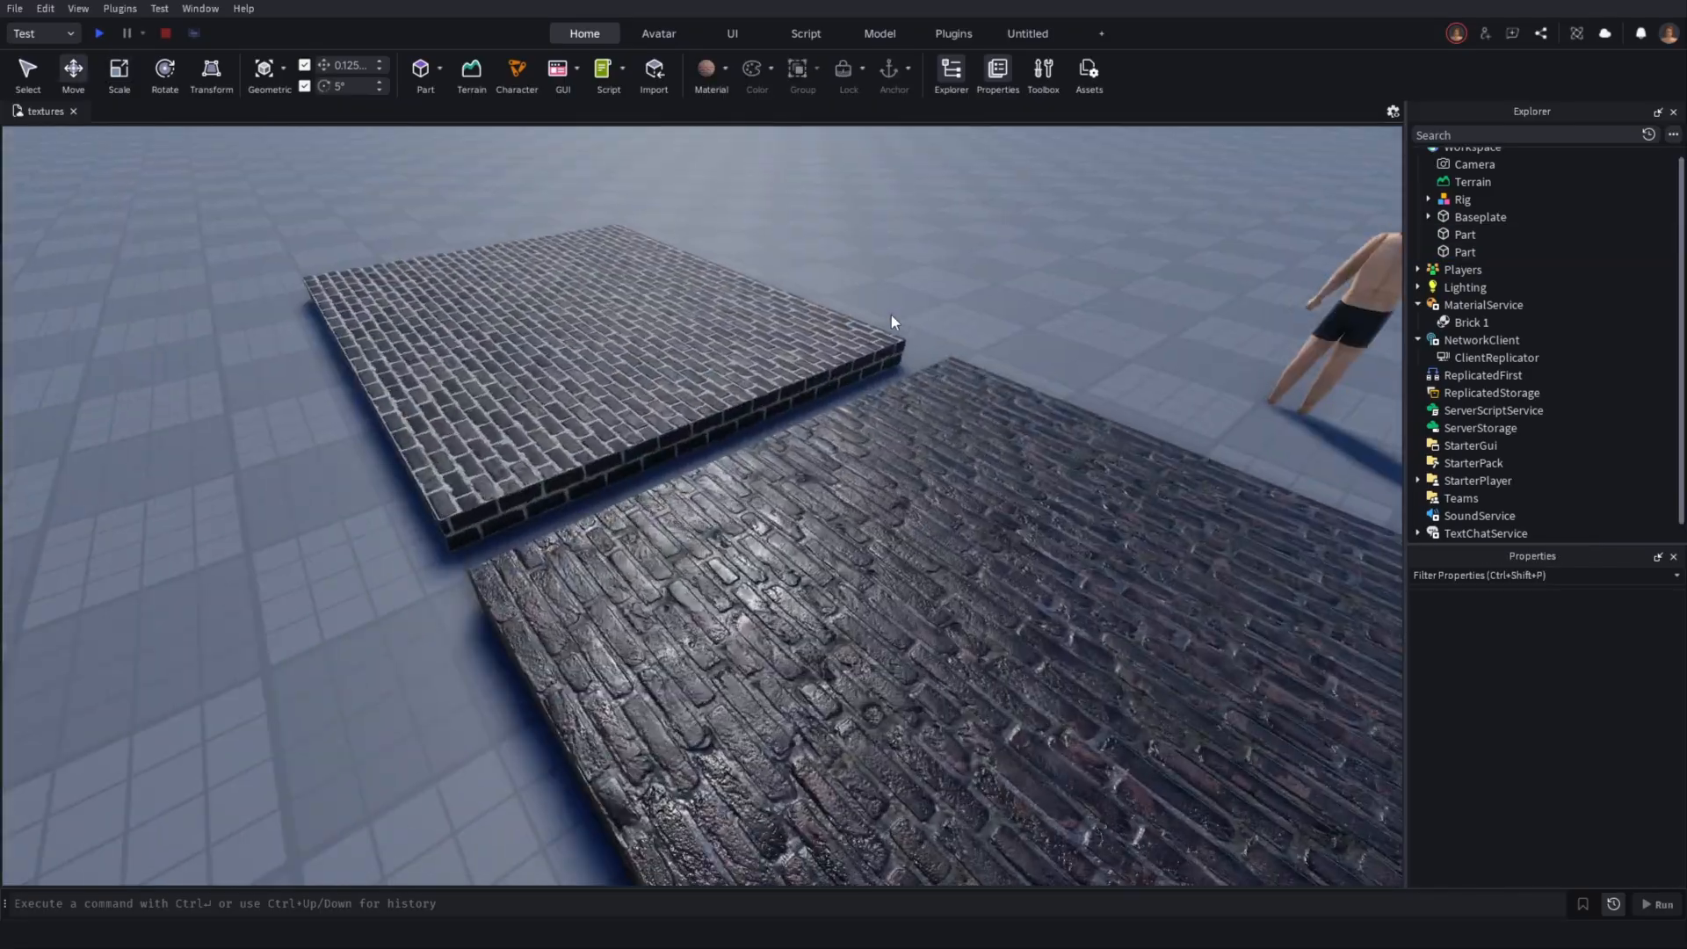
Compare the custom brick surface with the built-in one and view the character close up against the brick wall
{"action": "right_click_drag", "start_coordinate": [891, 315], "coordinate": [808, 348]}
{"action": "scroll", "coordinate": [891, 314], "scroll_direction": "up", "scroll_amount": 4}
{"action": "scroll", "coordinate": [603, 569], "scroll_direction": "down", "scroll_amount": 2}
{"action": "scroll", "coordinate": [602, 569], "scroll_direction": "down", "scroll_amount": 1}
{"action": "scroll", "coordinate": [805, 341], "scroll_direction": "up", "scroll_amount": 4}
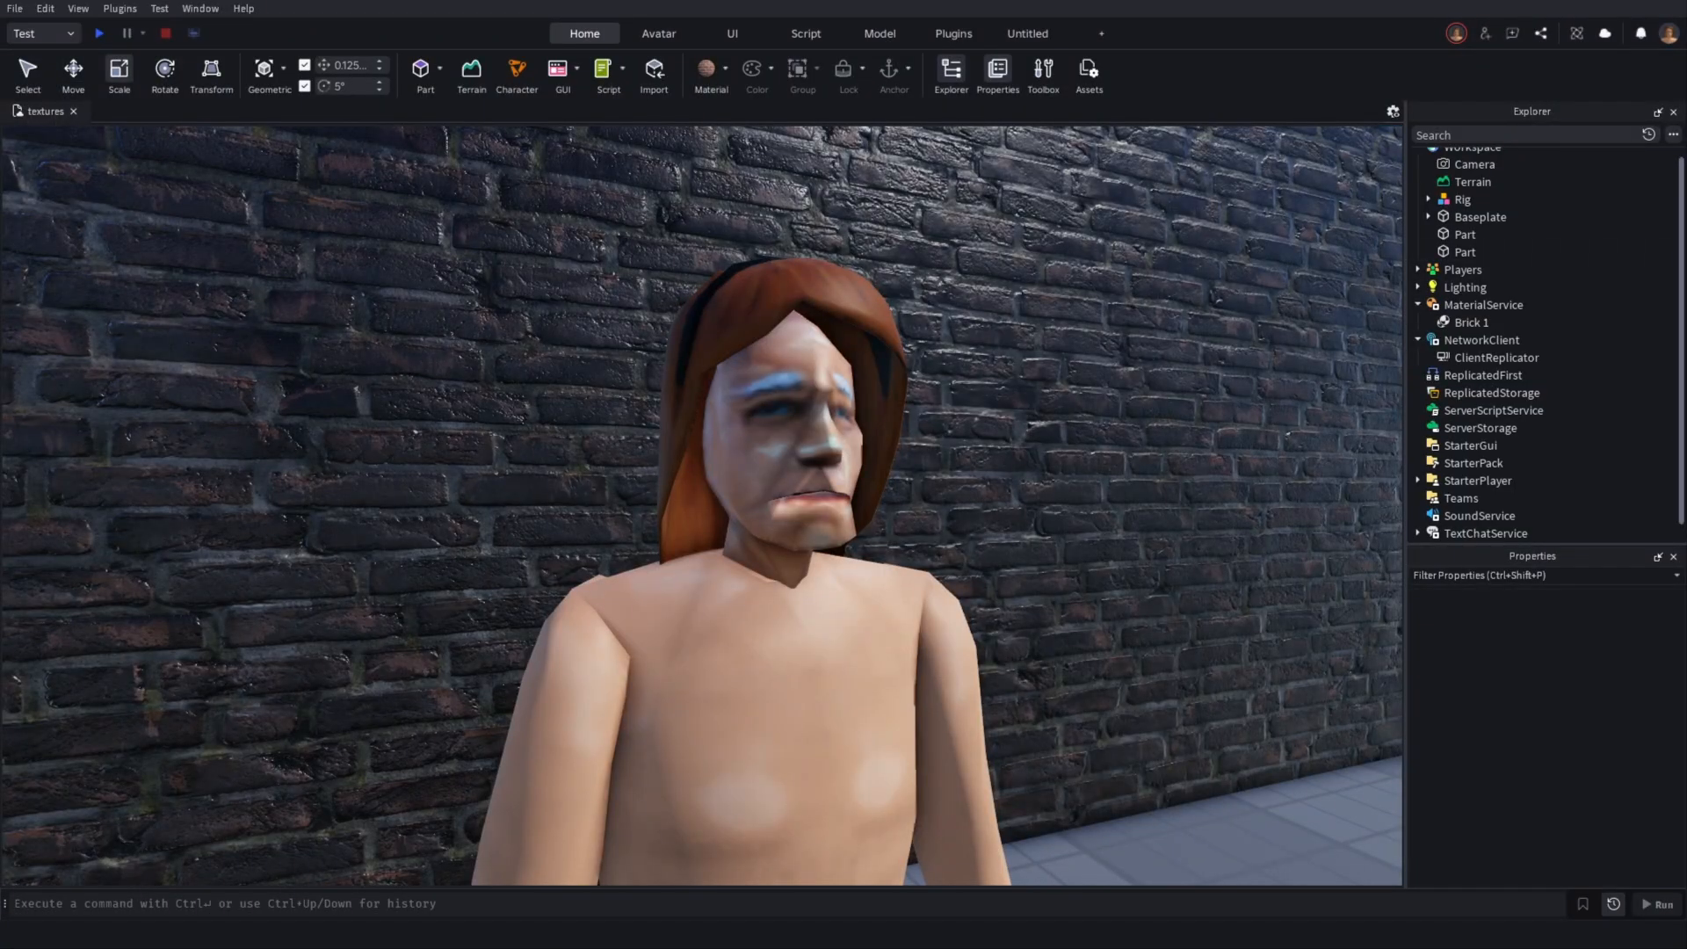